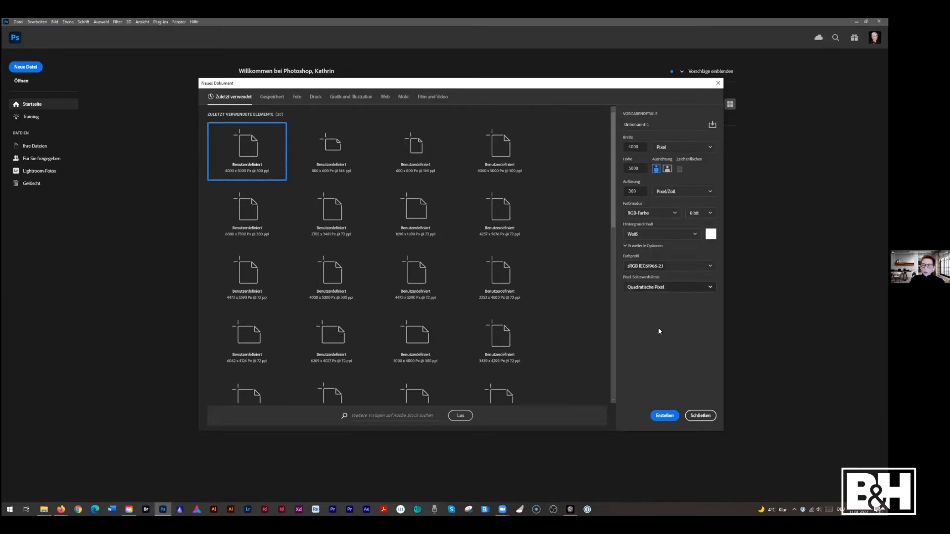
Create a 4000 x 5000 pixel document at 300 pixels per inch and add a gradient fill layer
{"action": "left_click", "coordinate": [665, 416]}
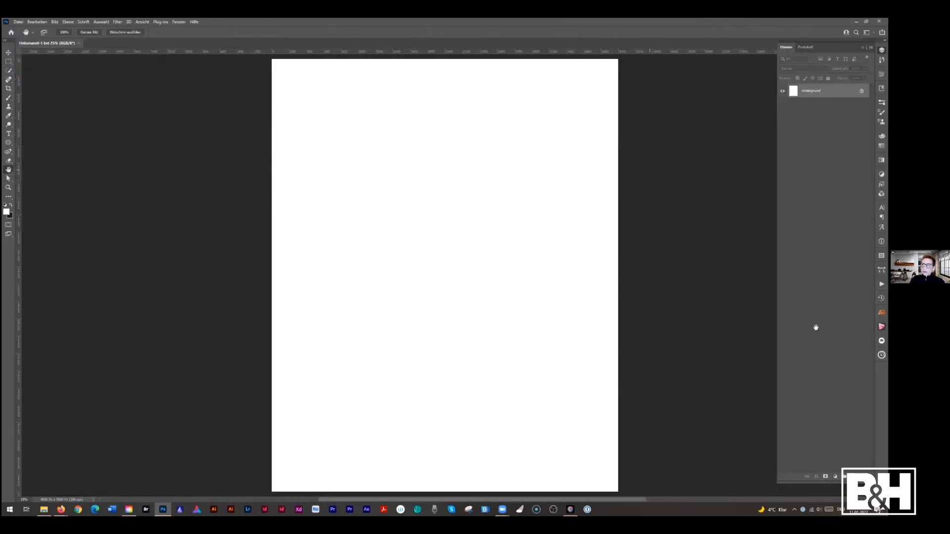
{"action": "left_click", "coordinate": [835, 477]}
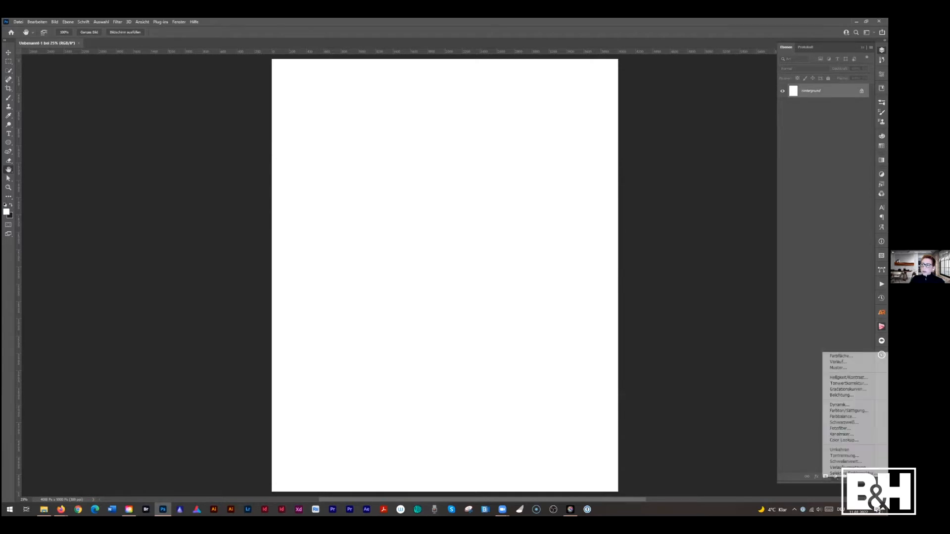
{"action": "left_click", "coordinate": [836, 361]}
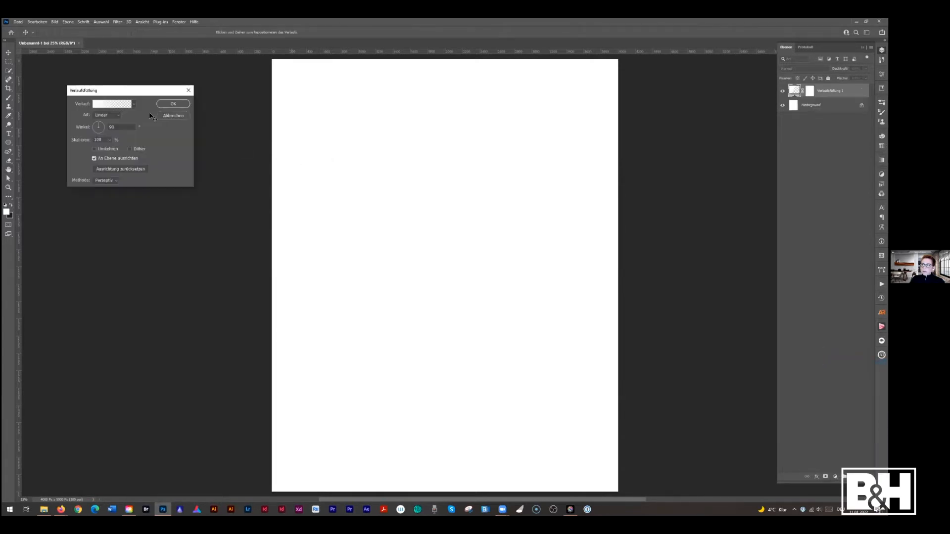
Choose the winter gradient running from white to gray-blue among the presets in the Kat's Verläufe folder
{"action": "left_click", "coordinate": [109, 104]}
{"action": "scroll", "coordinate": [124, 176], "scroll_direction": "down", "scroll_amount": 3}
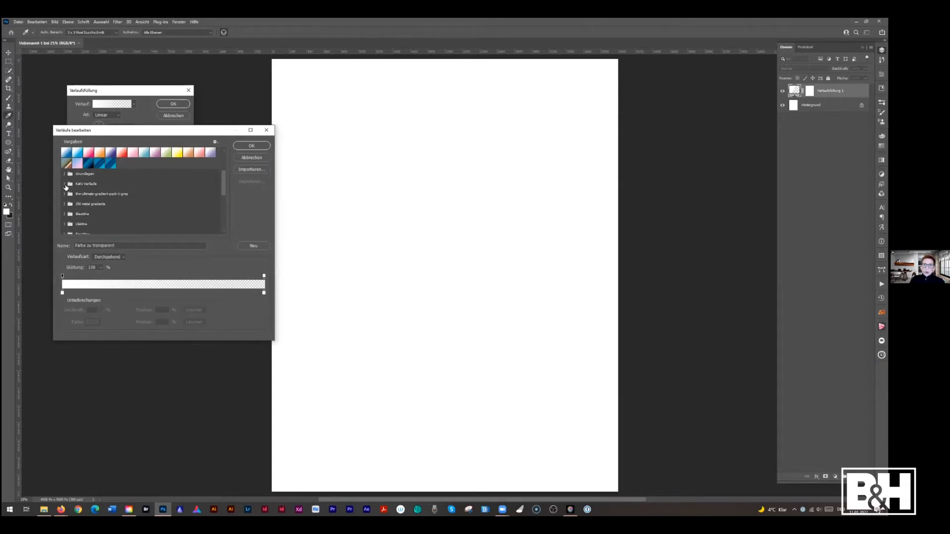
{"action": "left_click", "coordinate": [65, 185]}
{"action": "left_click", "coordinate": [128, 206]}
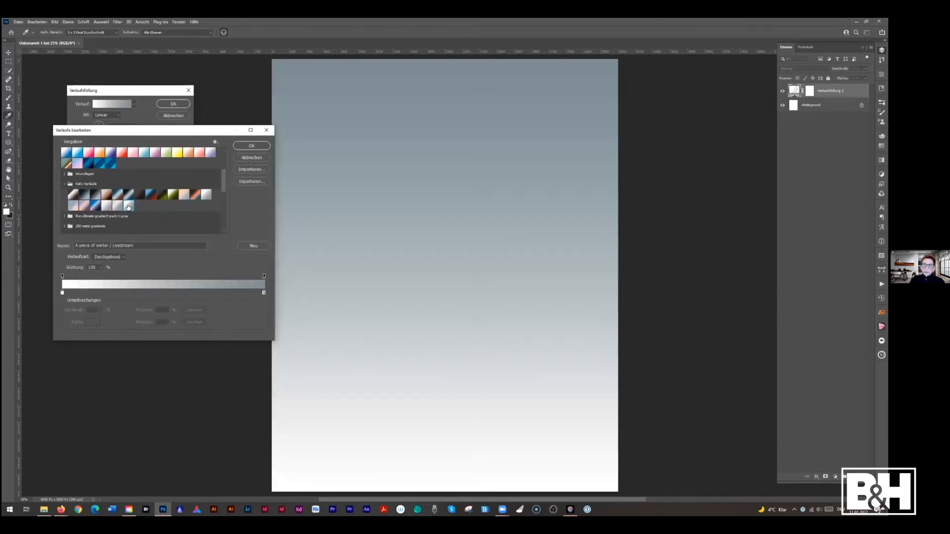
Check the colors of the gradient's white start stop and gray-blue end stop
{"action": "left_click", "coordinate": [62, 292]}
{"action": "left_click", "coordinate": [92, 322]}
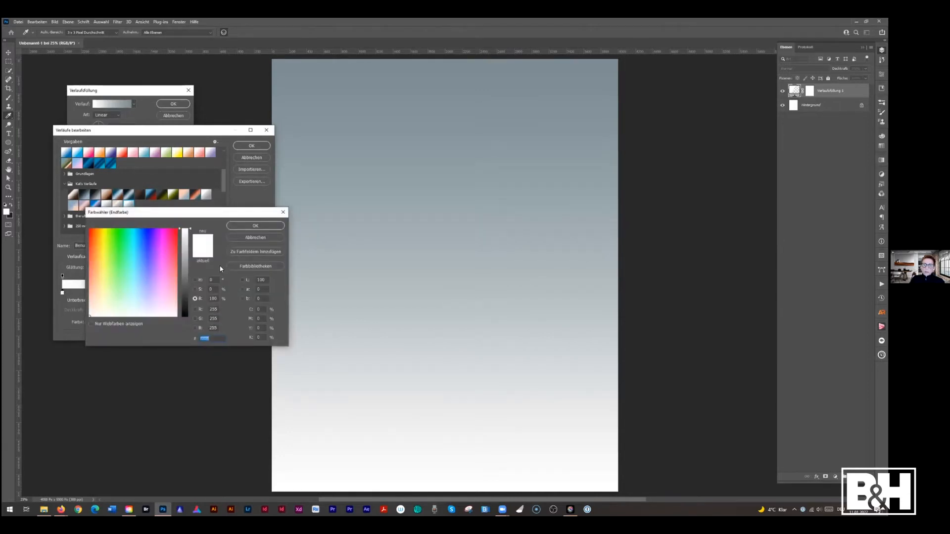
{"action": "left_click", "coordinate": [245, 236]}
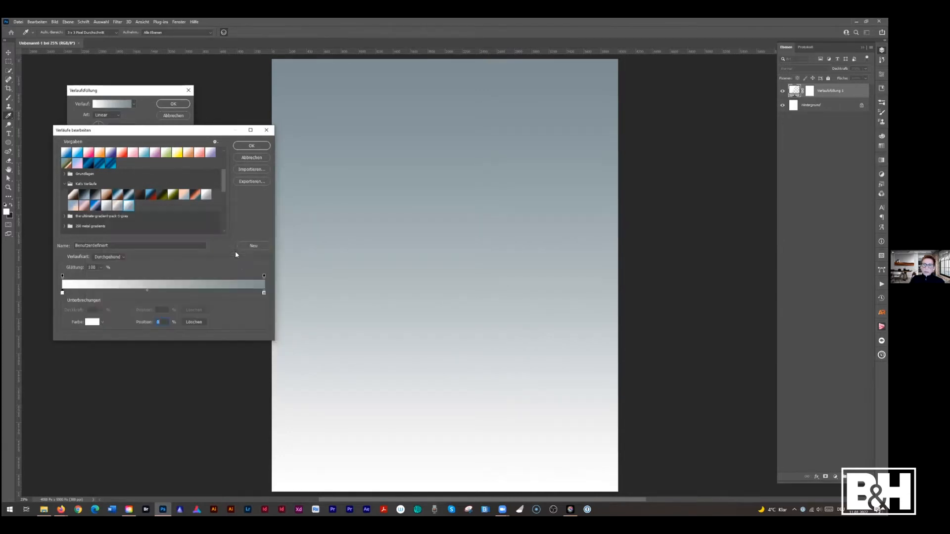
{"action": "double_click", "coordinate": [264, 292]}
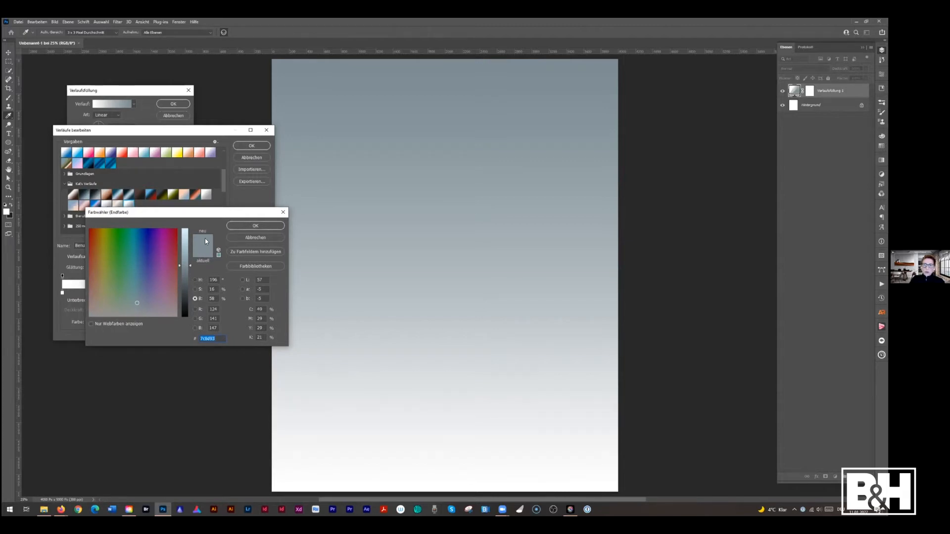
{"action": "left_click", "coordinate": [255, 226]}
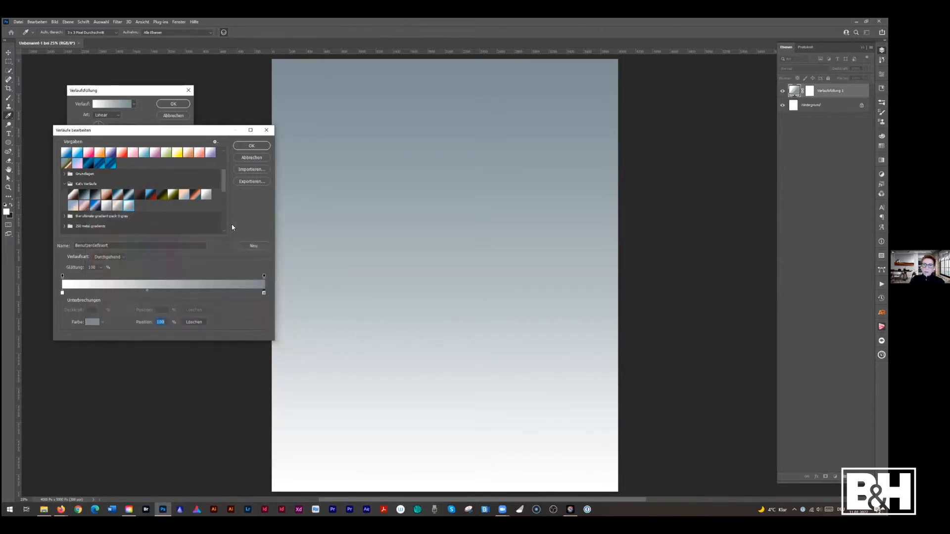
Accept the gradient and set the fill's style to Reflektiert (reflected)
{"action": "left_click", "coordinate": [241, 145]}
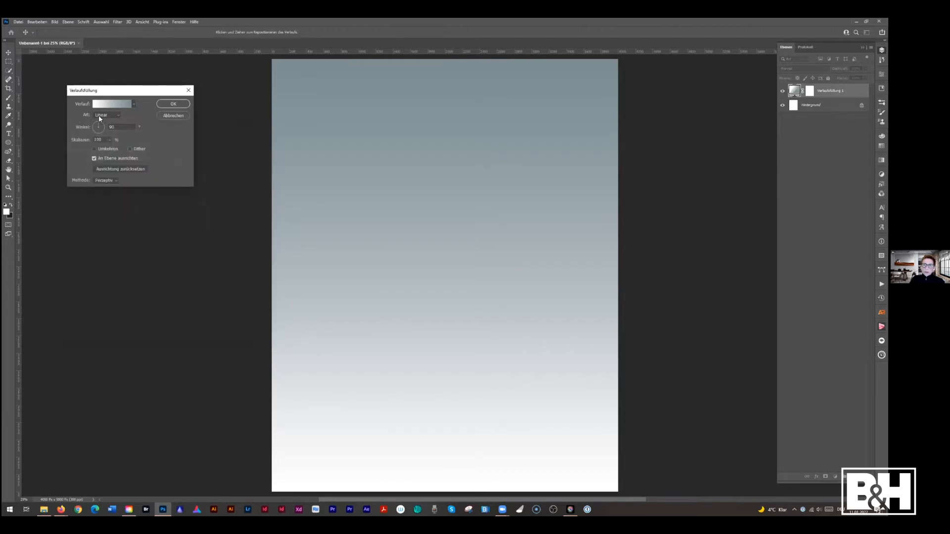
{"action": "left_click", "coordinate": [101, 118]}
{"action": "left_click", "coordinate": [102, 139]}
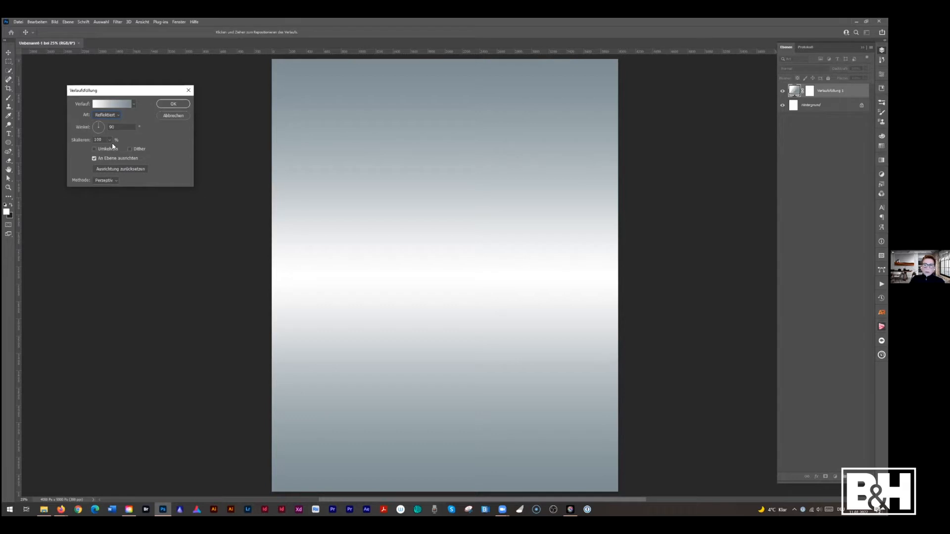
Try the Linear interpolation method for the gradient fill and return to Perzeptiv
{"action": "left_click", "coordinate": [104, 181]}
{"action": "left_click", "coordinate": [103, 193]}
{"action": "left_click", "coordinate": [100, 182]}
{"action": "left_click", "coordinate": [101, 185]}
{"action": "left_click", "coordinate": [107, 181]}
{"action": "left_click", "coordinate": [107, 181]}
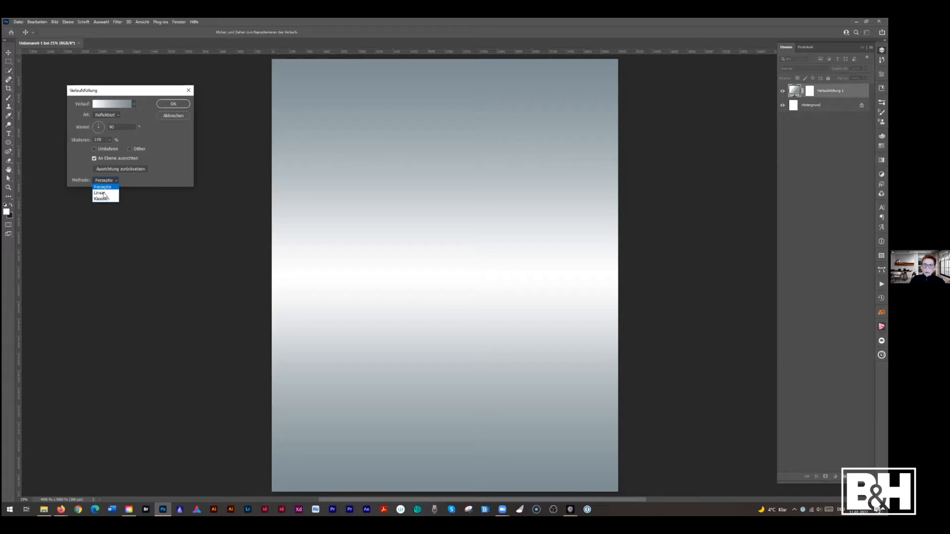
{"action": "left_click", "coordinate": [105, 186]}
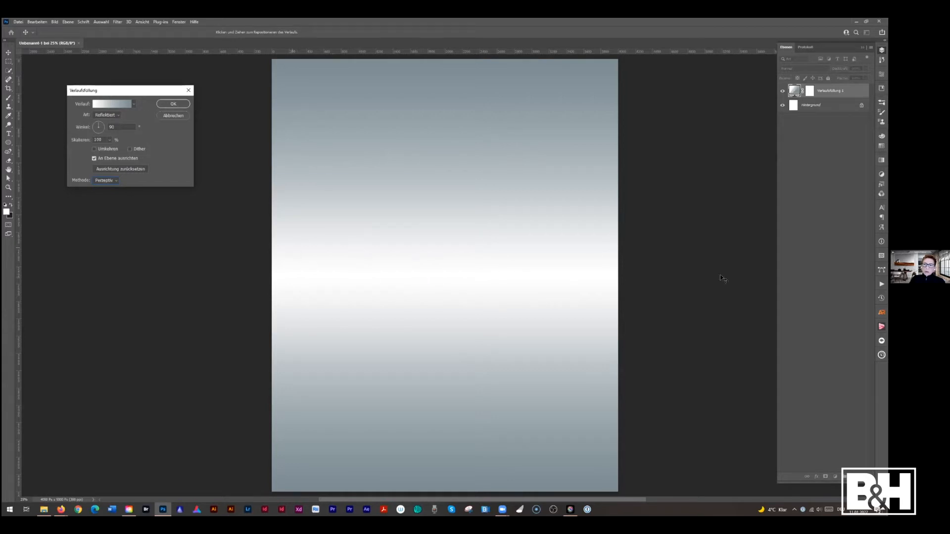
Move the gradient's white band down to slightly below the canvas middle and confirm the gradient fill
{"action": "left_click_drag", "start_coordinate": [456, 283], "coordinate": [456, 292]}
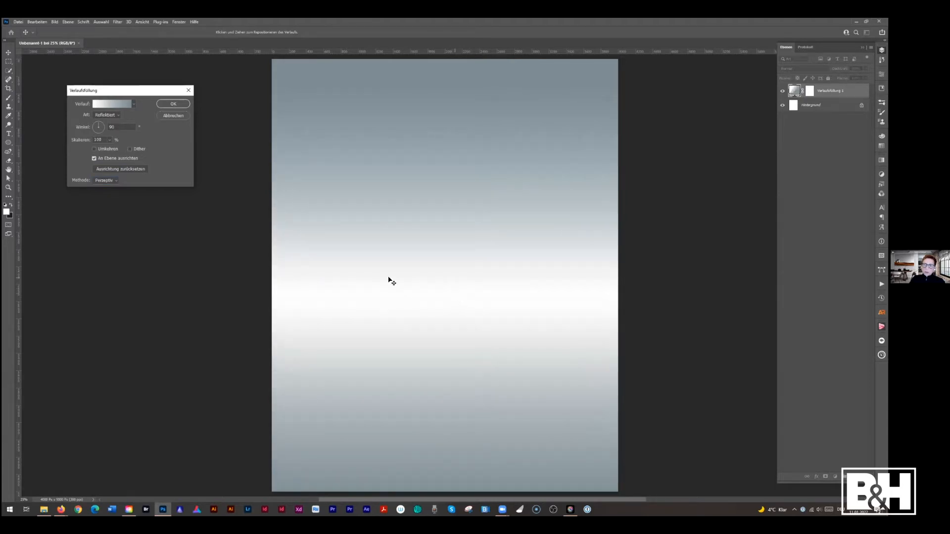
{"action": "left_click_drag", "start_coordinate": [405, 230], "coordinate": [382, 303]}
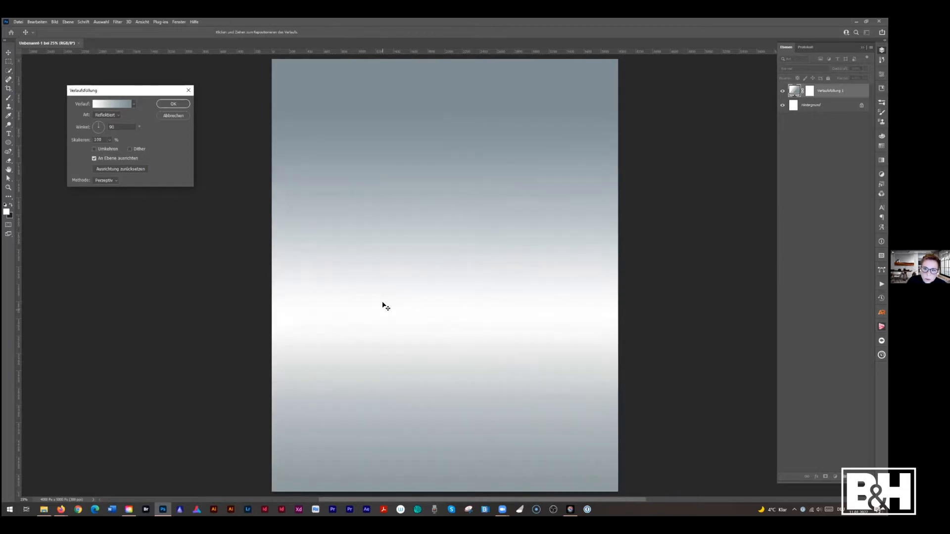
{"action": "left_click", "coordinate": [180, 105]}
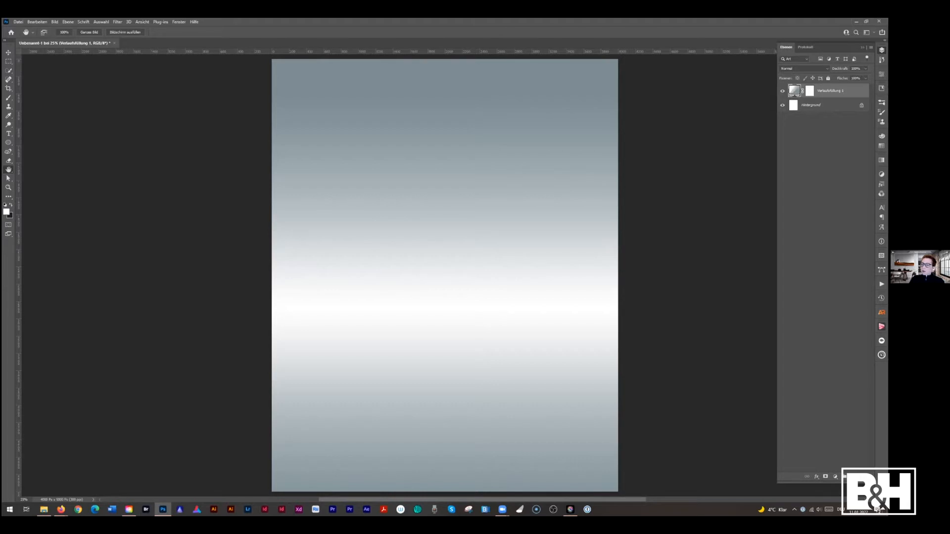
Add a new empty layer above the gradient fill and name it Clouds
{"action": "key", "text": "ctrl+shift+alt+n"}
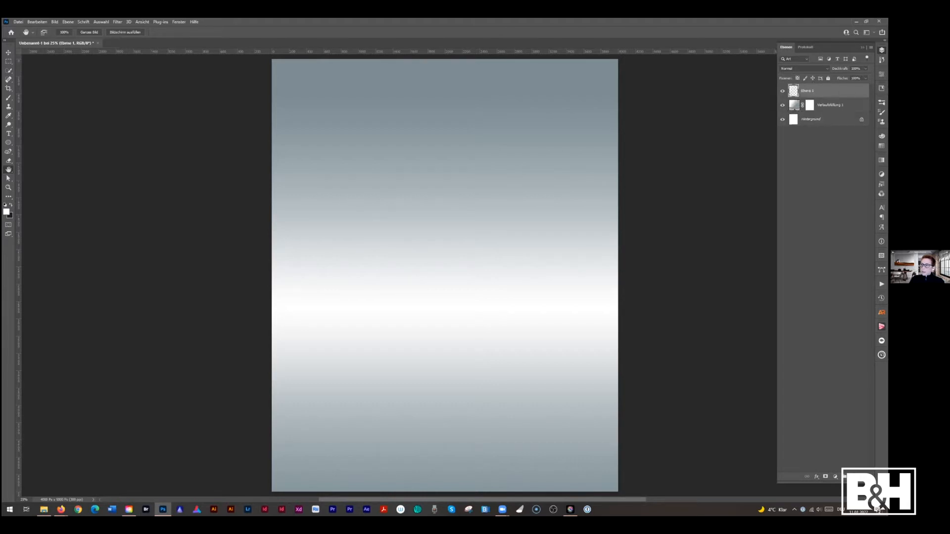
{"action": "double_click", "coordinate": [807, 91]}
{"action": "type", "text": "Cloud"}
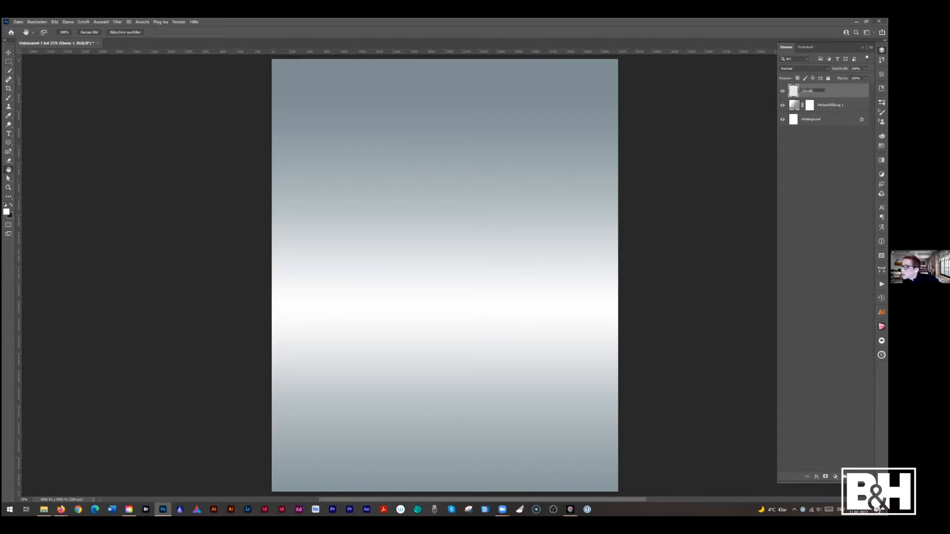
{"action": "type", "text": "s"}
{"action": "key", "text": "Return"}
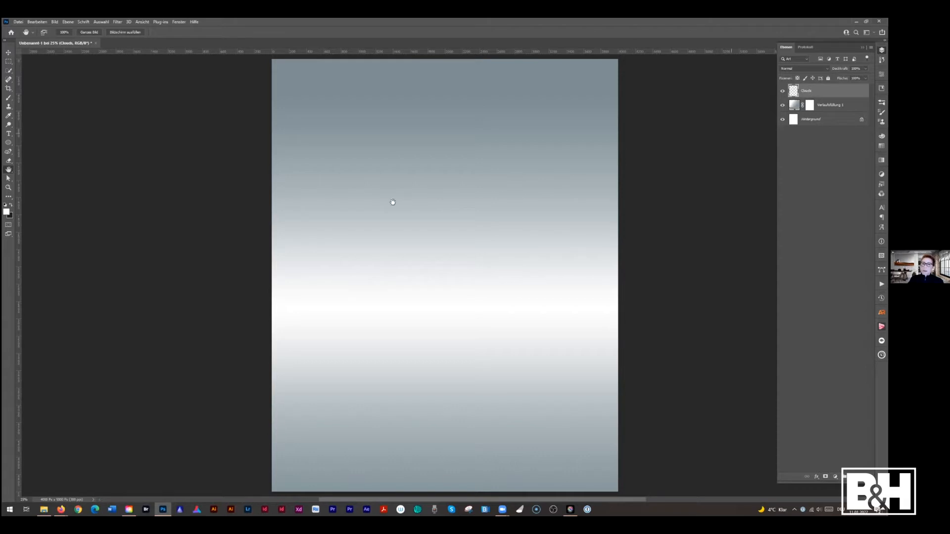
Select the Brush tool with the soft round tip (Rund weich) from the Allgemeine Pinsel folder
{"action": "left_click", "coordinate": [9, 97]}
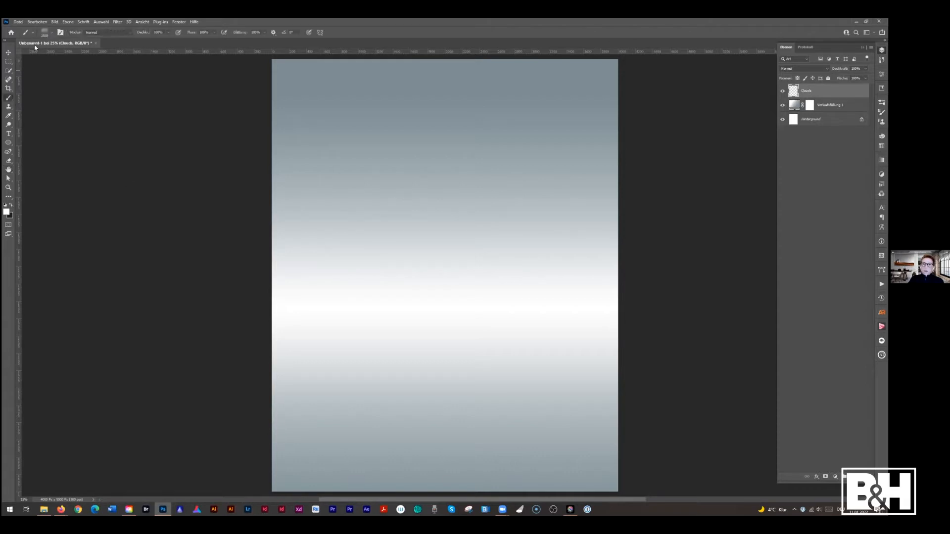
{"action": "left_click", "coordinate": [52, 31]}
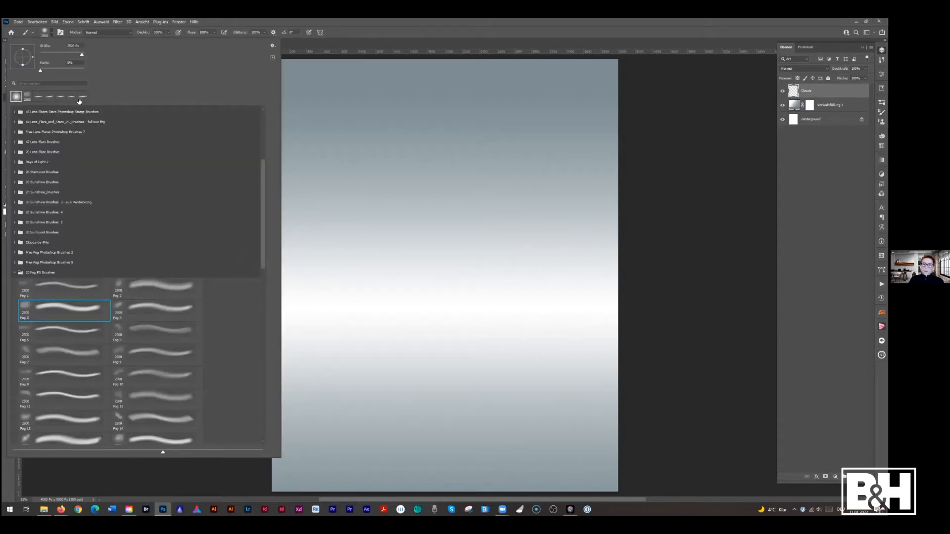
{"action": "left_click_drag", "start_coordinate": [263, 179], "coordinate": [272, 143]}
{"action": "scroll", "coordinate": [17, 123], "scroll_direction": "up", "scroll_amount": 1}
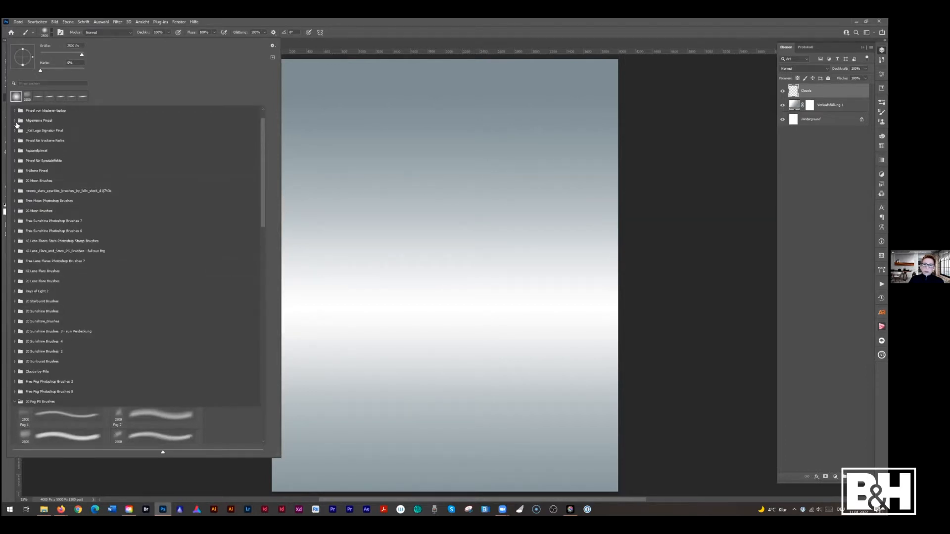
{"action": "left_click", "coordinate": [14, 121]}
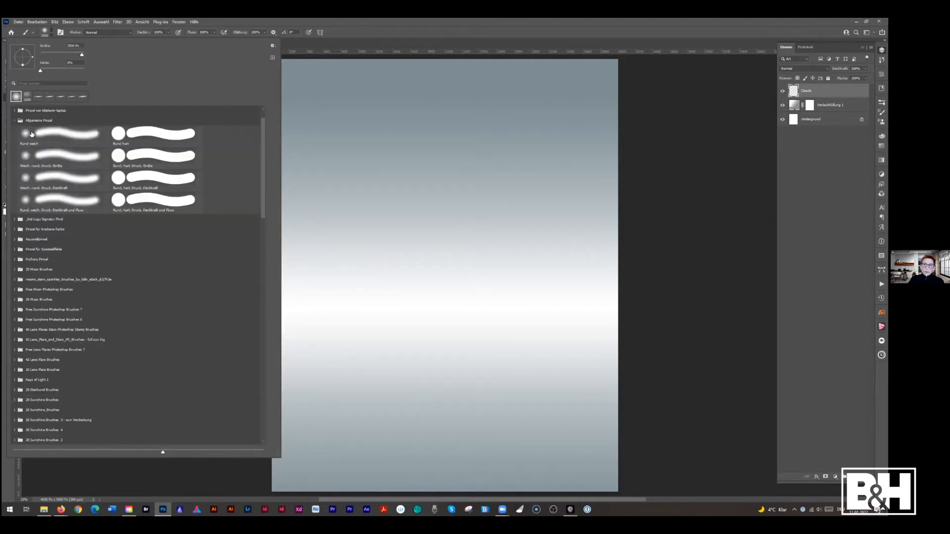
{"action": "left_click", "coordinate": [37, 132]}
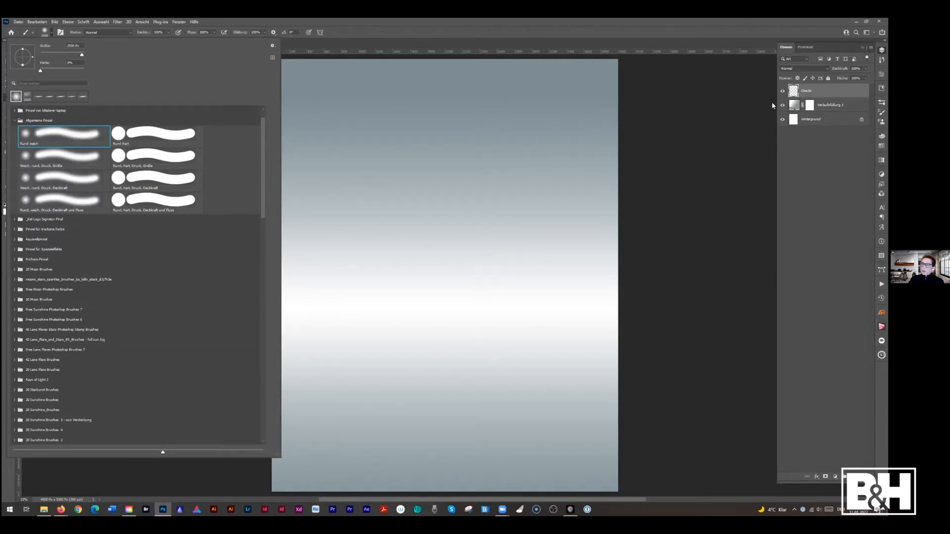
{"action": "key", "text": "Escape"}
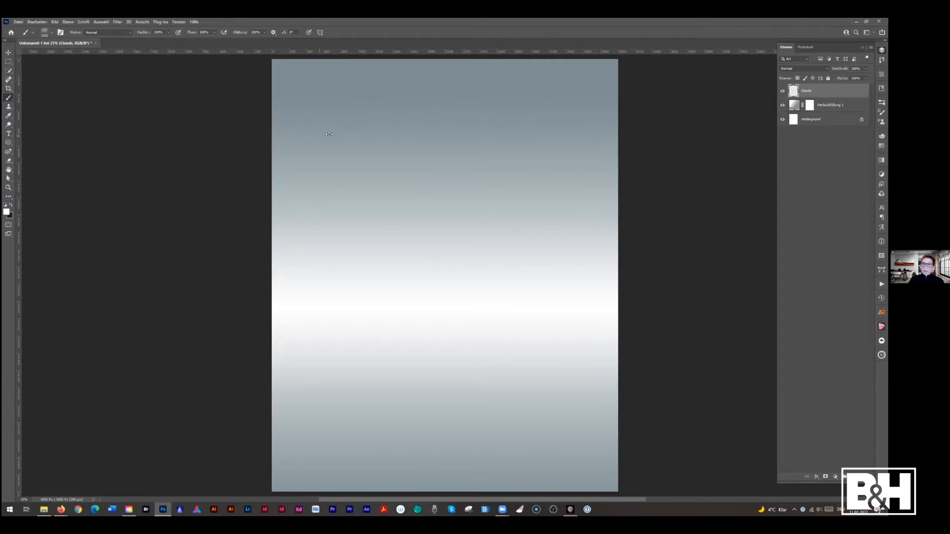
Reduce the brush size to about 260 px and adjust its hardness interactively on the canvas
{"action": "left_click", "coordinate": [51, 33]}
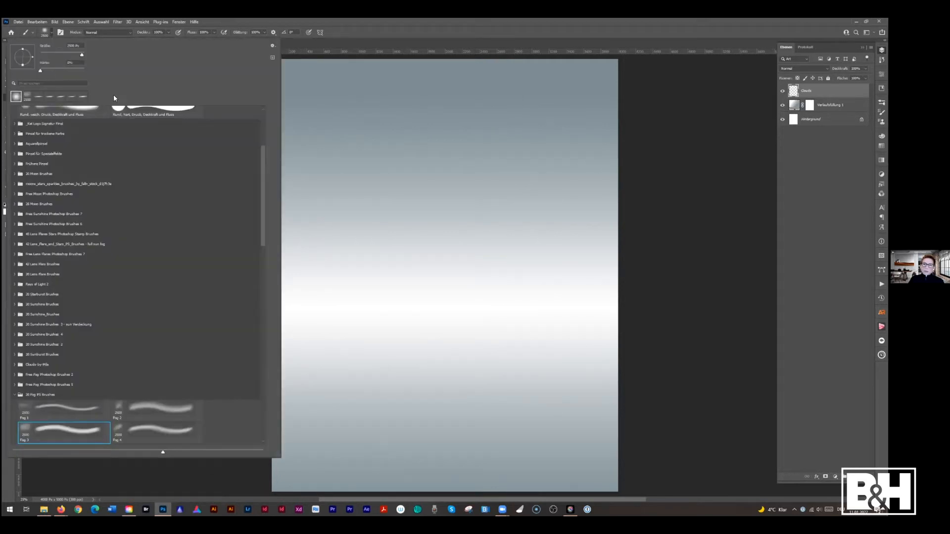
{"action": "left_click", "coordinate": [796, 92]}
{"action": "mouse_move", "coordinate": [351, 202]}
{"action": "left_mouse_down"}
{"action": "mouse_move", "coordinate": [278, 211]}
{"action": "mouse_move", "coordinate": [263, 227]}
{"action": "left_mouse_up"}
{"action": "left_click_drag", "start_coordinate": [335, 142], "coordinate": [320, 152]}
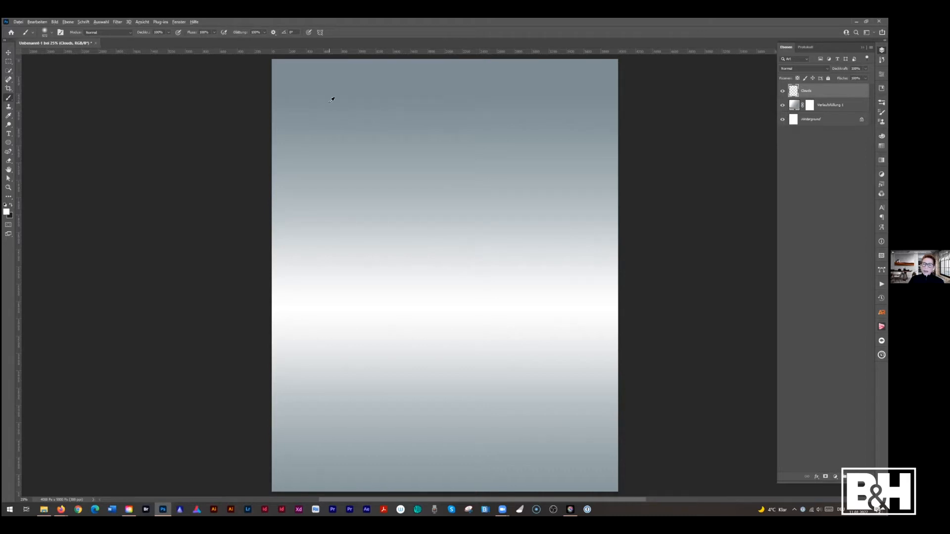
{"action": "mouse_move", "coordinate": [329, 105]}
{"action": "left_mouse_down"}
{"action": "mouse_move", "coordinate": [361, 99]}
{"action": "mouse_move", "coordinate": [319, 105]}
{"action": "left_mouse_up"}
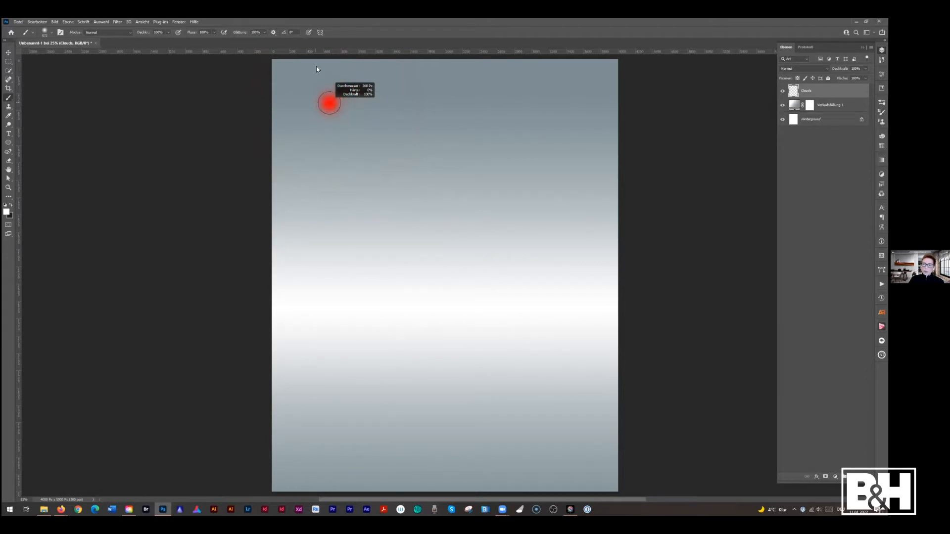
{"action": "left_click_drag", "start_coordinate": [317, 53], "coordinate": [328, 218]}
{"action": "left_click_drag", "start_coordinate": [320, 94], "coordinate": [319, 55]}
{"action": "mouse_move", "coordinate": [320, 131]}
{"action": "left_mouse_down"}
{"action": "mouse_move", "coordinate": [319, 110]}
{"action": "mouse_move", "coordinate": [322, 137]}
{"action": "left_mouse_up"}
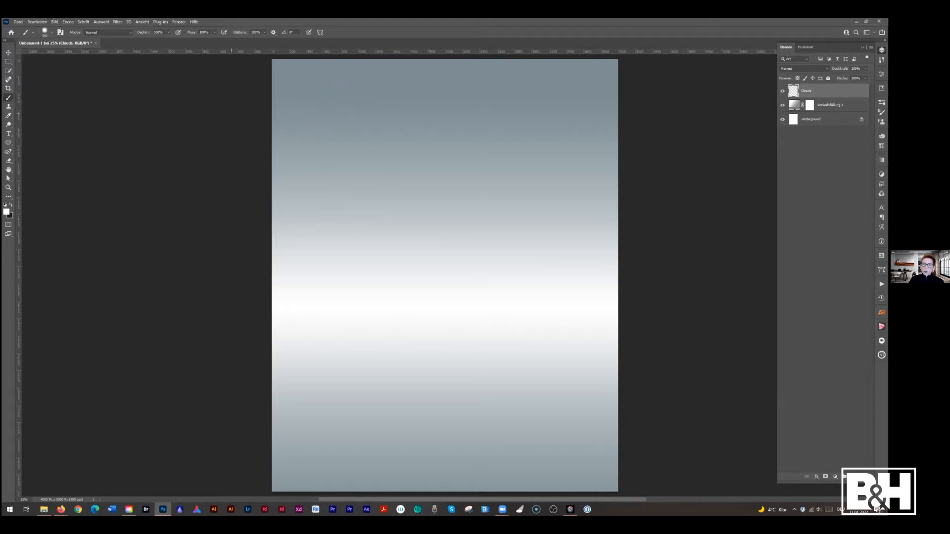
Fine-tune the brush's hardness and slightly enlarge its tip for painting clouds
{"action": "left_click", "coordinate": [48, 33]}
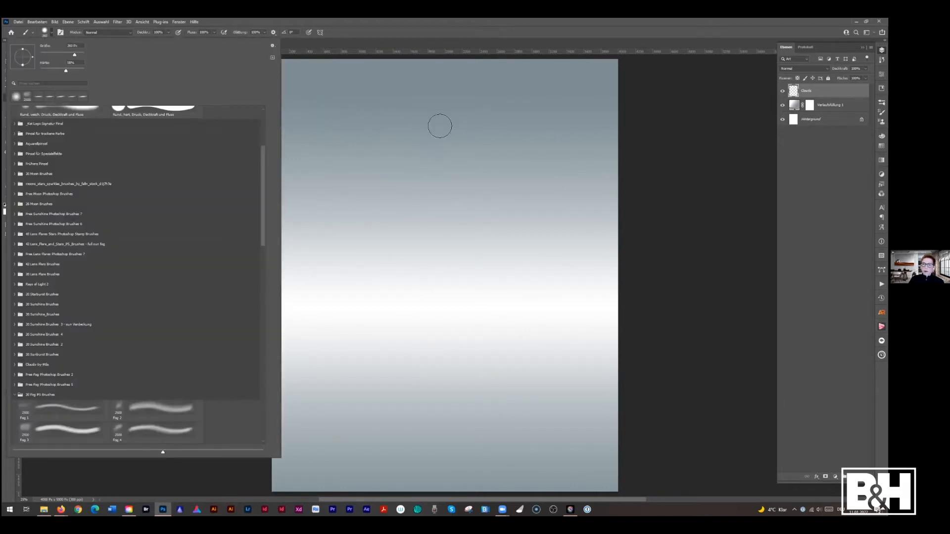
{"action": "left_click", "coordinate": [794, 91]}
{"action": "mouse_move", "coordinate": [460, 115]}
{"action": "left_mouse_down"}
{"action": "mouse_move", "coordinate": [460, 103]}
{"action": "mouse_move", "coordinate": [446, 125]}
{"action": "mouse_move", "coordinate": [458, 119]}
{"action": "mouse_move", "coordinate": [463, 129]}
{"action": "left_mouse_up"}
{"action": "left_click_drag", "start_coordinate": [463, 75], "coordinate": [447, 17]}
{"action": "mouse_move", "coordinate": [354, 170]}
{"action": "left_mouse_down"}
{"action": "mouse_move", "coordinate": [373, 174]}
{"action": "mouse_move", "coordinate": [358, 167]}
{"action": "left_mouse_up"}
{"action": "left_click_drag", "start_coordinate": [338, 121], "coordinate": [346, 121]}
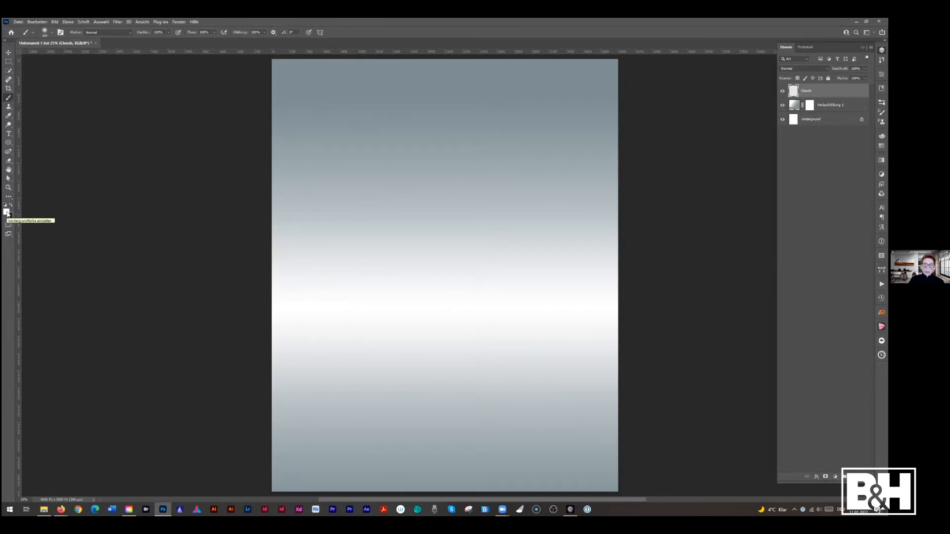
Set the brush opacity to 60%
{"action": "left_click", "coordinate": [159, 33]}
{"action": "type", "text": "60"}
{"action": "key", "text": "Return"}
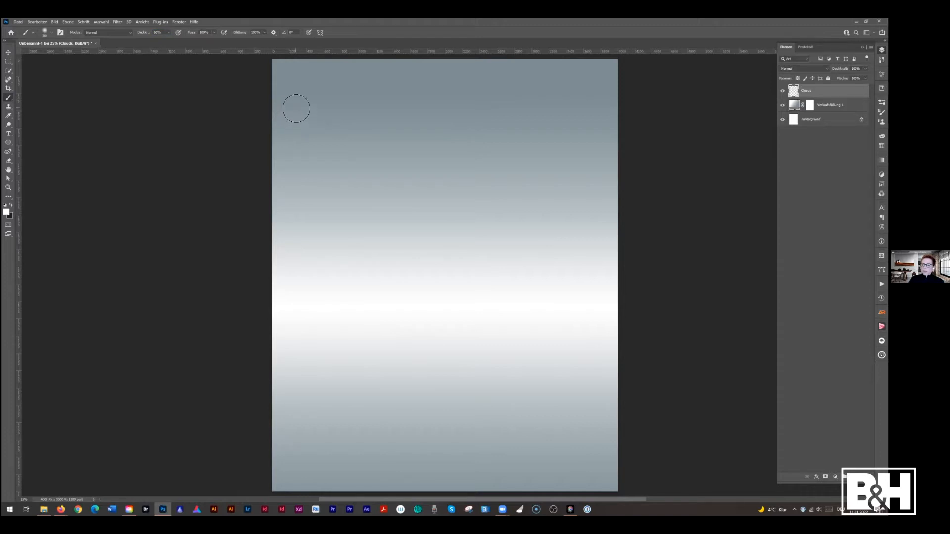
Paint scattered short white cloud strokes and dabs across the upper third of the canvas on the Clouds layer
{"action": "mouse_move", "coordinate": [296, 108]}
{"action": "left_mouse_down"}
{"action": "mouse_move", "coordinate": [350, 118]}
{"action": "mouse_move", "coordinate": [413, 101]}
{"action": "left_mouse_up"}
{"action": "left_click_drag", "start_coordinate": [476, 125], "coordinate": [492, 126]}
{"action": "left_click_drag", "start_coordinate": [429, 161], "coordinate": [519, 148]}
{"action": "left_click_drag", "start_coordinate": [553, 108], "coordinate": [596, 97]}
{"action": "left_click_drag", "start_coordinate": [515, 83], "coordinate": [502, 74]}
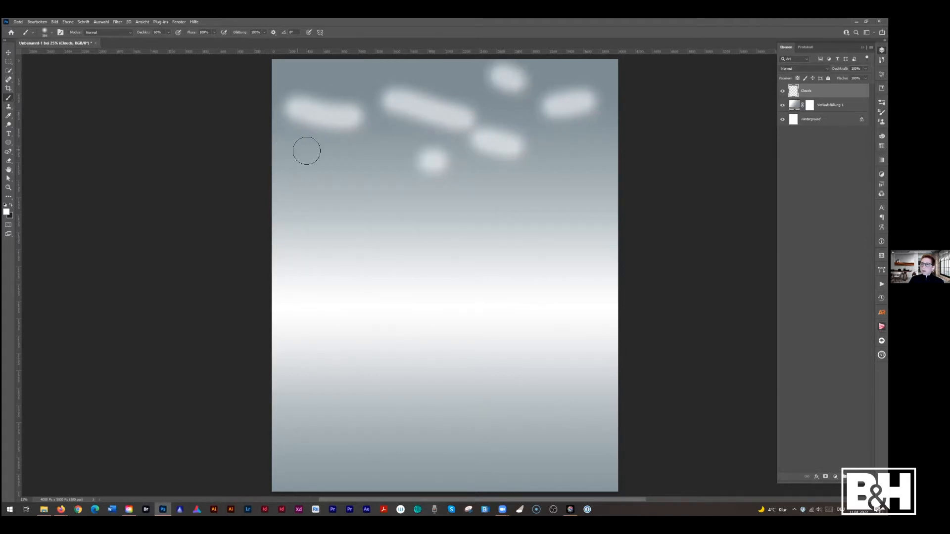
{"action": "left_click_drag", "start_coordinate": [307, 149], "coordinate": [329, 158]}
{"action": "left_click", "coordinate": [364, 183]}
{"action": "left_click_drag", "start_coordinate": [401, 186], "coordinate": [403, 185]}
{"action": "left_click_drag", "start_coordinate": [531, 178], "coordinate": [587, 182]}
{"action": "left_click_drag", "start_coordinate": [562, 150], "coordinate": [592, 150]}
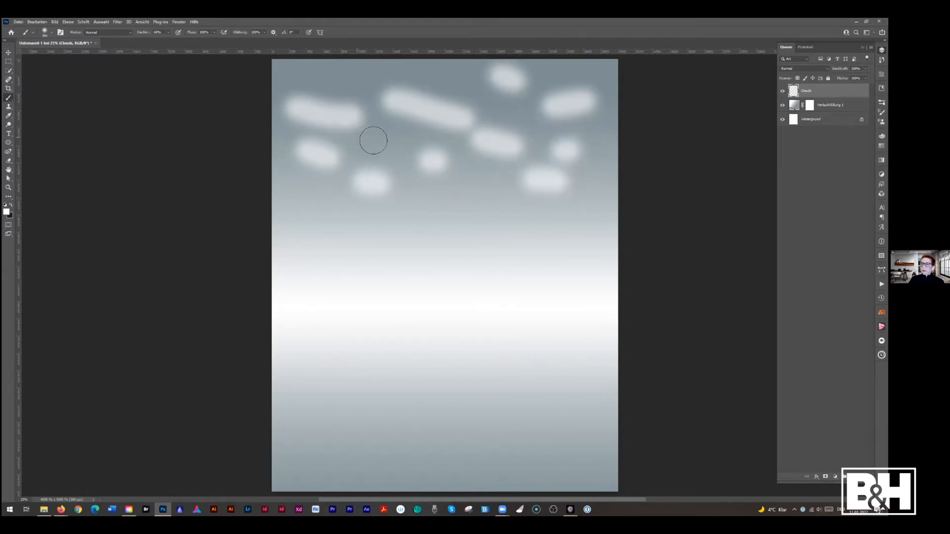
{"action": "left_click_drag", "start_coordinate": [368, 138], "coordinate": [392, 136]}
{"action": "left_click_drag", "start_coordinate": [331, 73], "coordinate": [350, 73]}
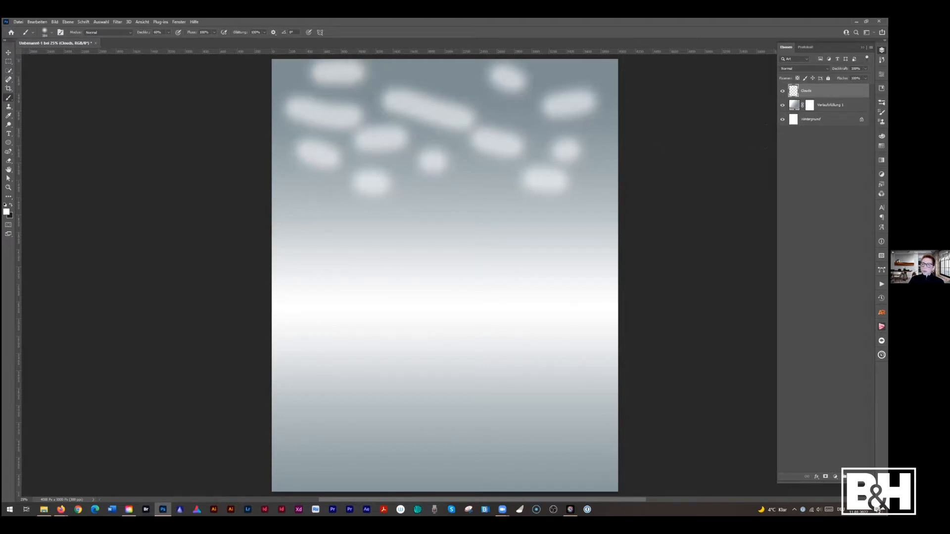
Convert the Clouds layer to a smart object and apply a Gaussian Blur with a radius of about 159 pixels
{"action": "right_click", "coordinate": [791, 95]}
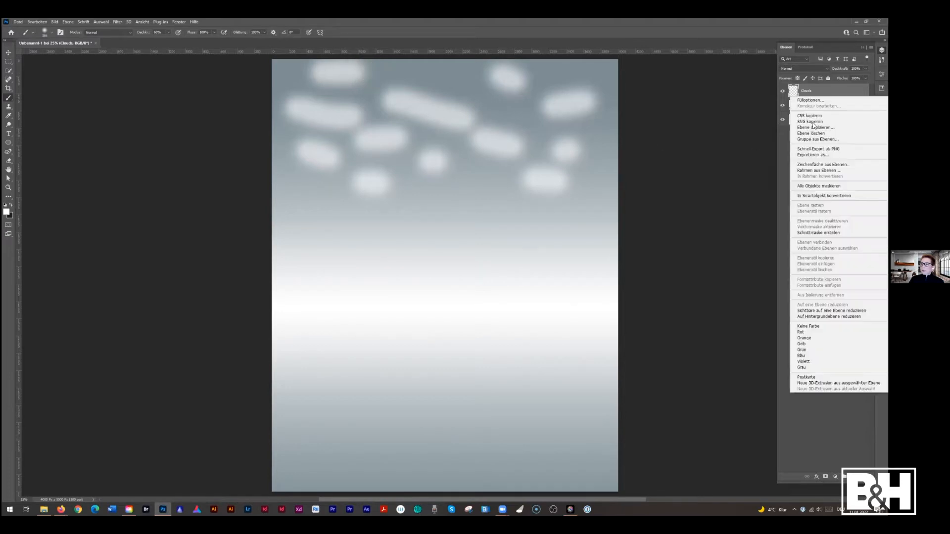
{"action": "left_click", "coordinate": [815, 196]}
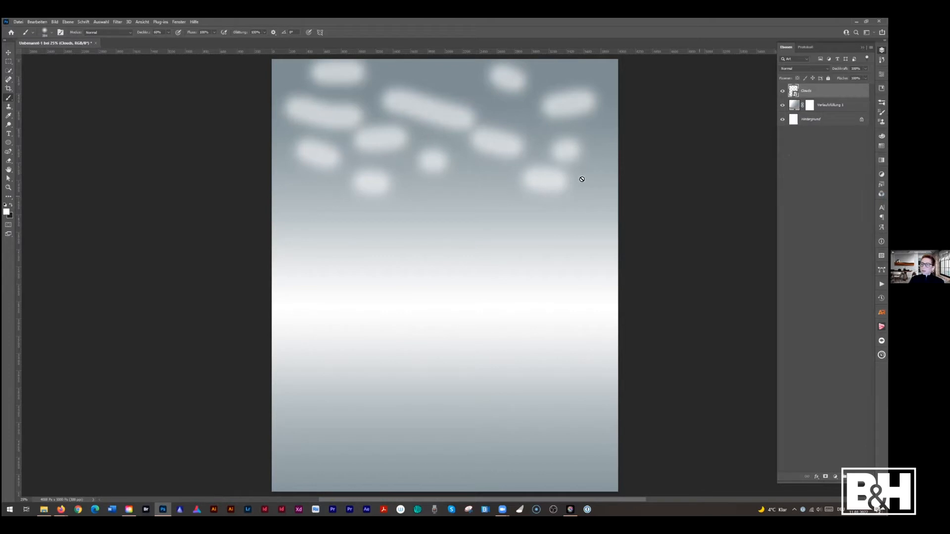
{"action": "left_click", "coordinate": [117, 22]}
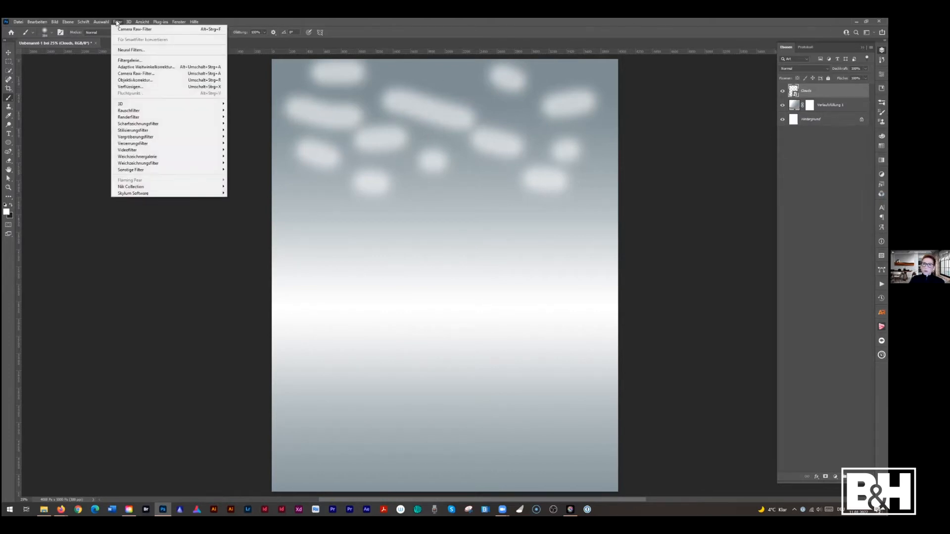
{"action": "mouse_move", "coordinate": [139, 163]}
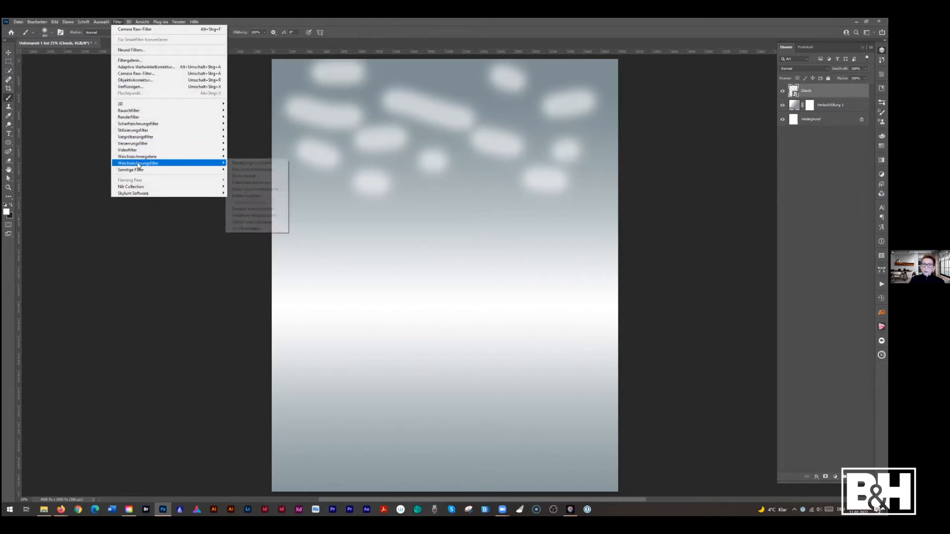
{"action": "left_click", "coordinate": [235, 188]}
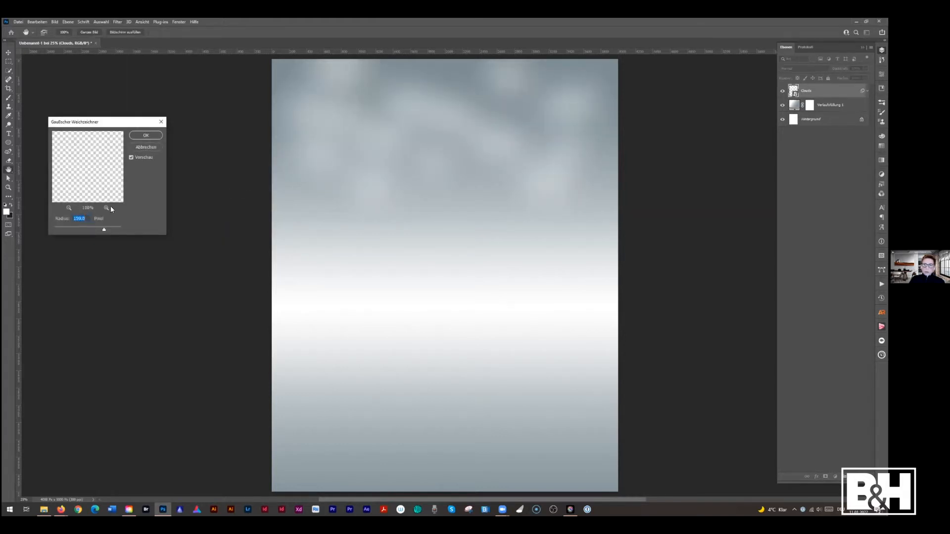
{"action": "left_click", "coordinate": [139, 136]}
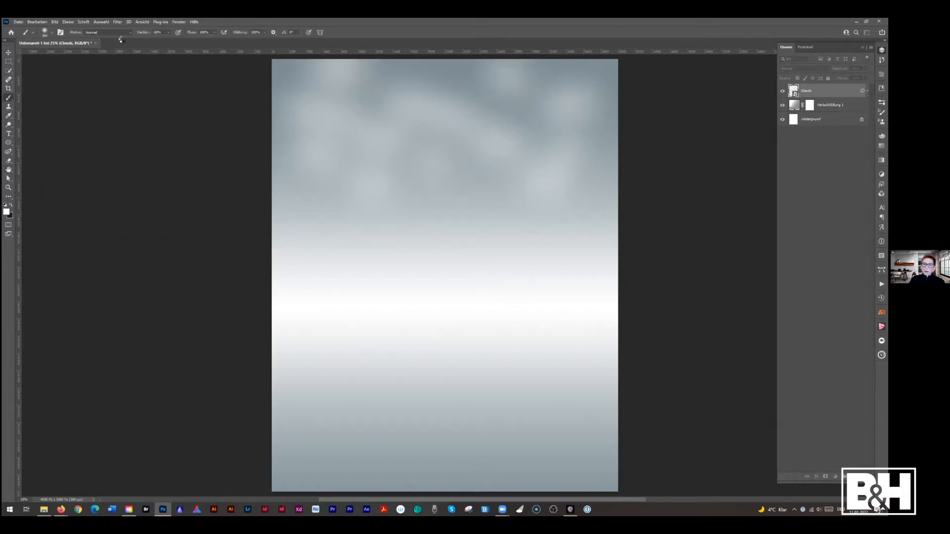
Add a horizontal Motion Blur with a distance of 1298 pixels to the Clouds layer and recheck its settings without changes
{"action": "left_click", "coordinate": [117, 22]}
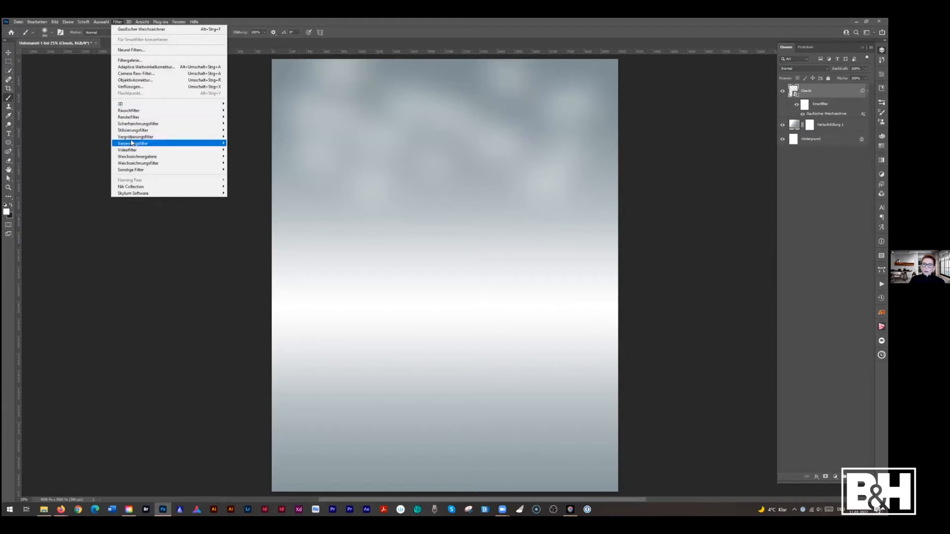
{"action": "mouse_move", "coordinate": [134, 158]}
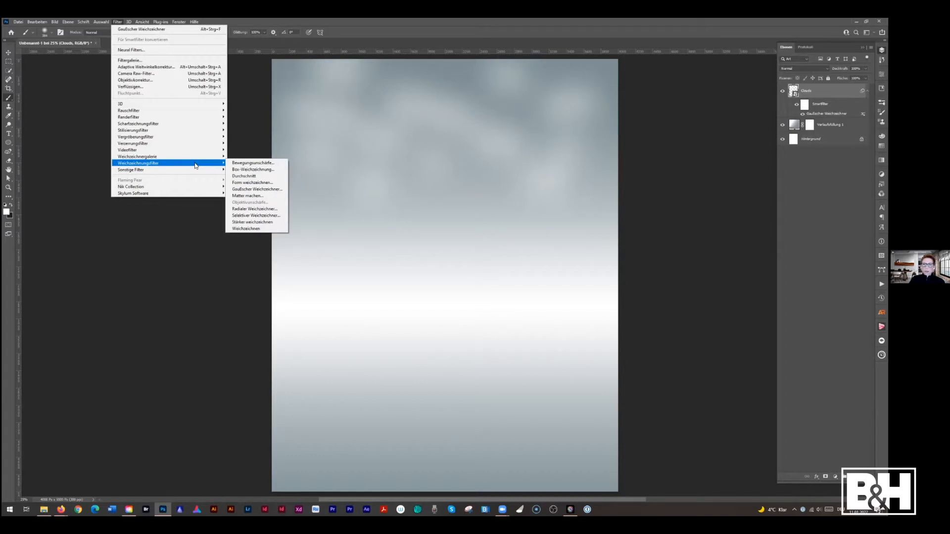
{"action": "left_click", "coordinate": [233, 164]}
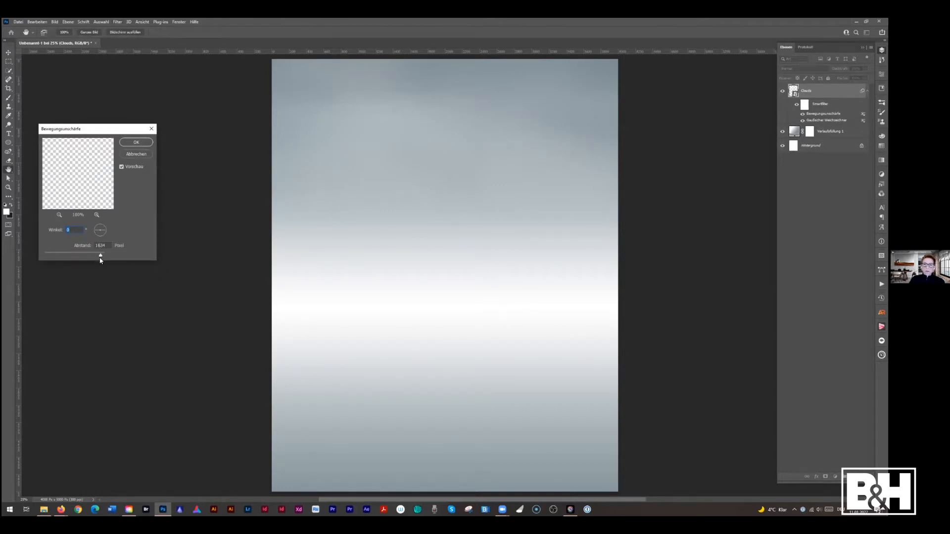
{"action": "left_click_drag", "start_coordinate": [98, 257], "coordinate": [97, 258]}
{"action": "left_click", "coordinate": [134, 144]}
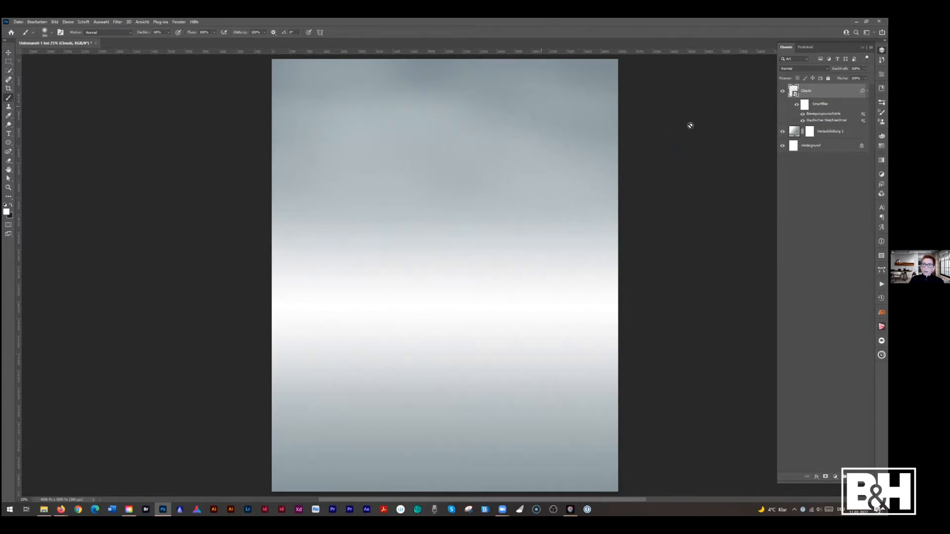
{"action": "double_click", "coordinate": [816, 114]}
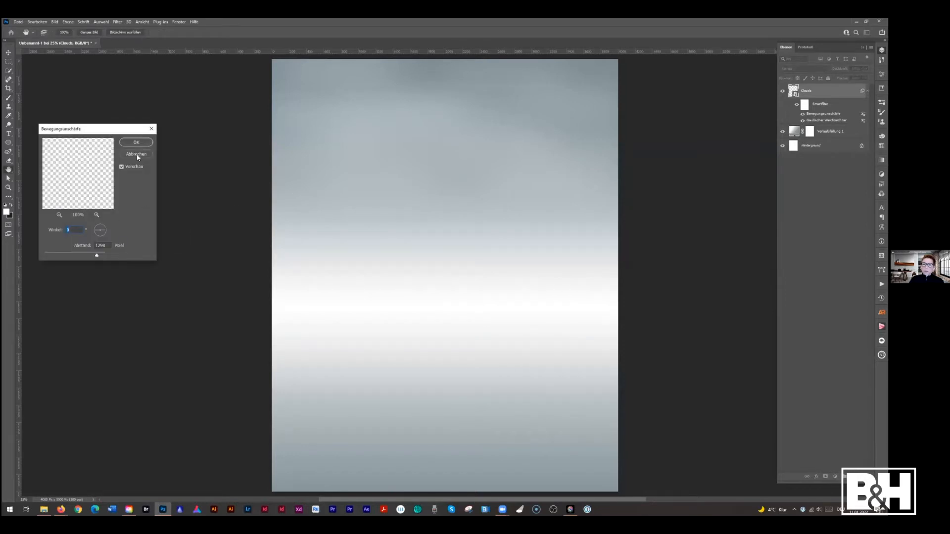
{"action": "left_click", "coordinate": [137, 154]}
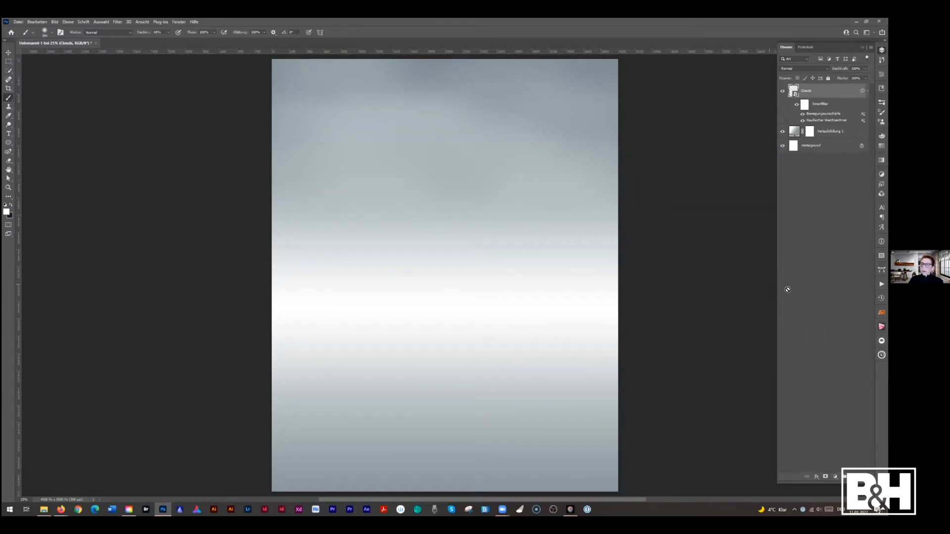
Switch to the PixelSquid website in Firefox, search for "winter tree", view a snowy conifer's lightbox choices, and return to Photoshop
{"action": "left_click", "coordinate": [881, 341]}
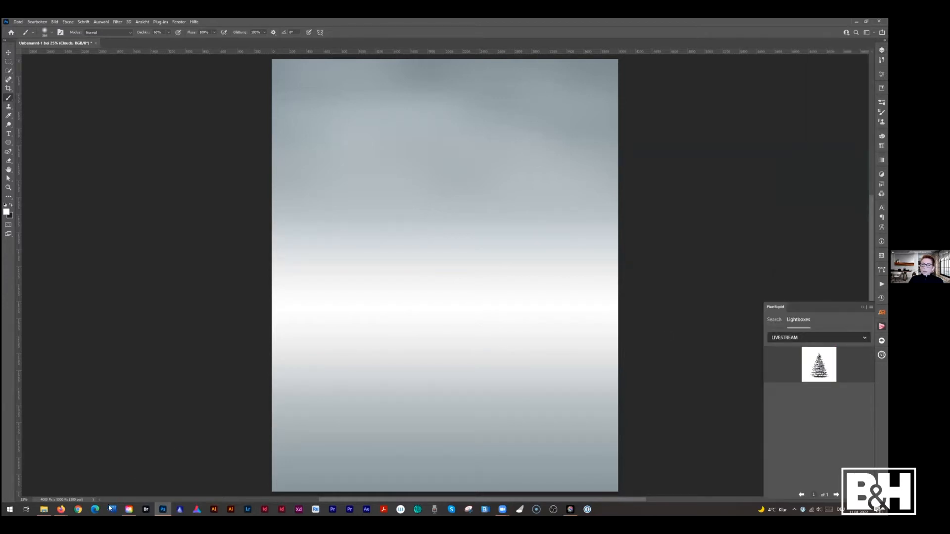
{"action": "mouse_move", "coordinate": [61, 508]}
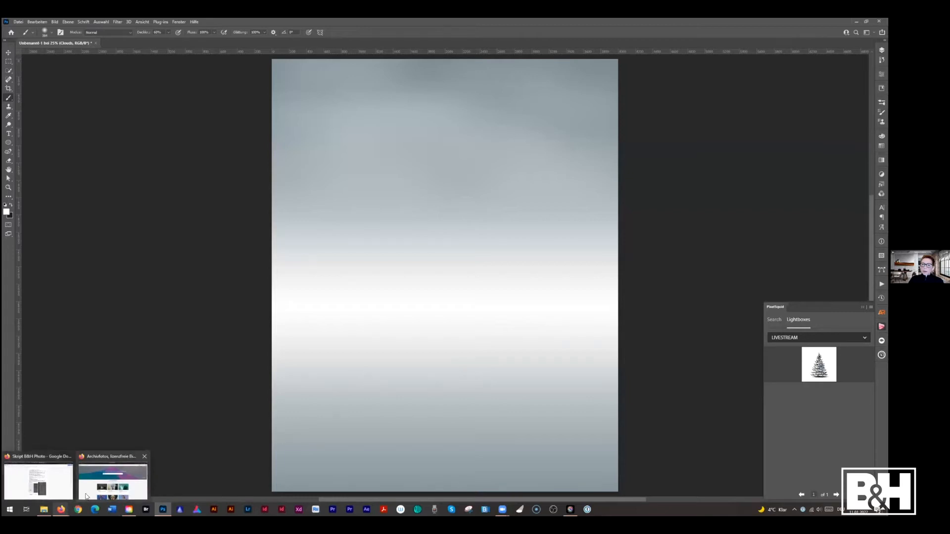
{"action": "left_click", "coordinate": [112, 482]}
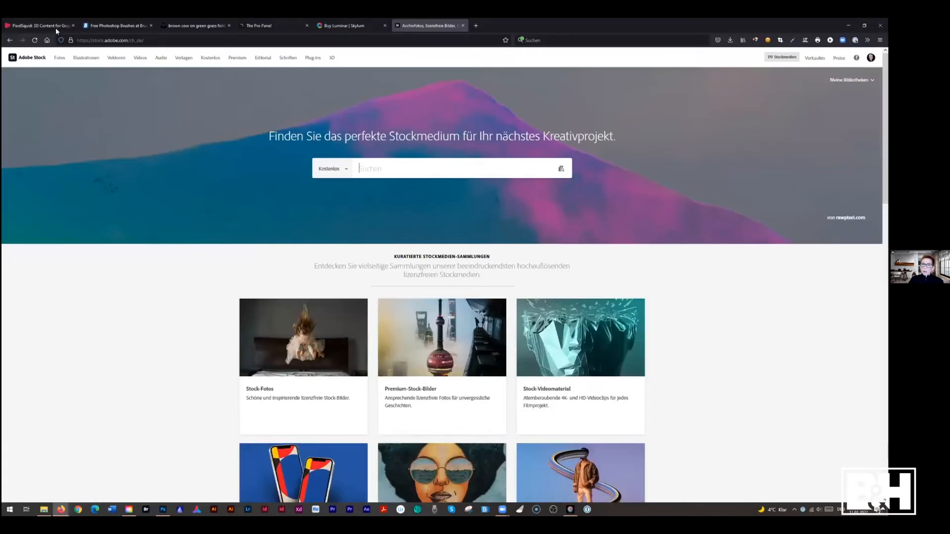
{"action": "left_click", "coordinate": [55, 25]}
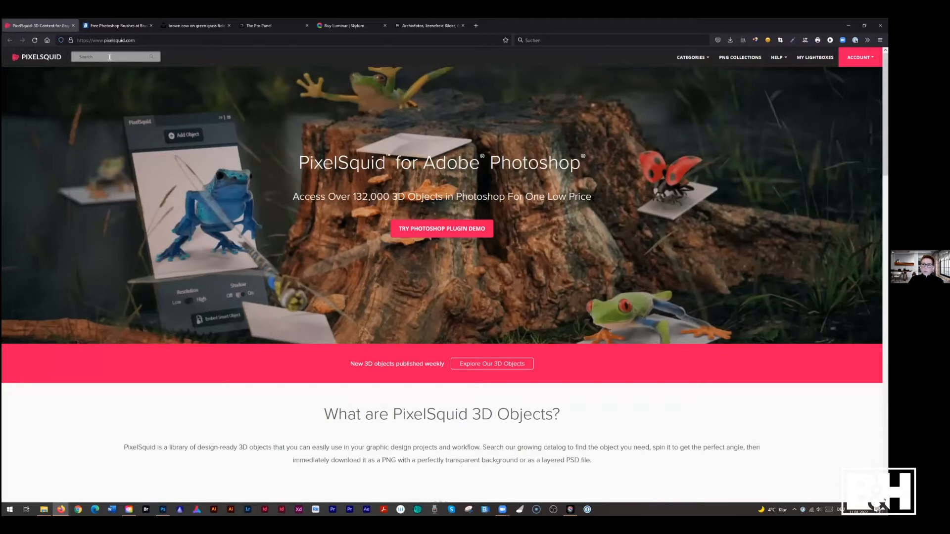
{"action": "left_click", "coordinate": [95, 55]}
{"action": "type", "text": "Winter tree"}
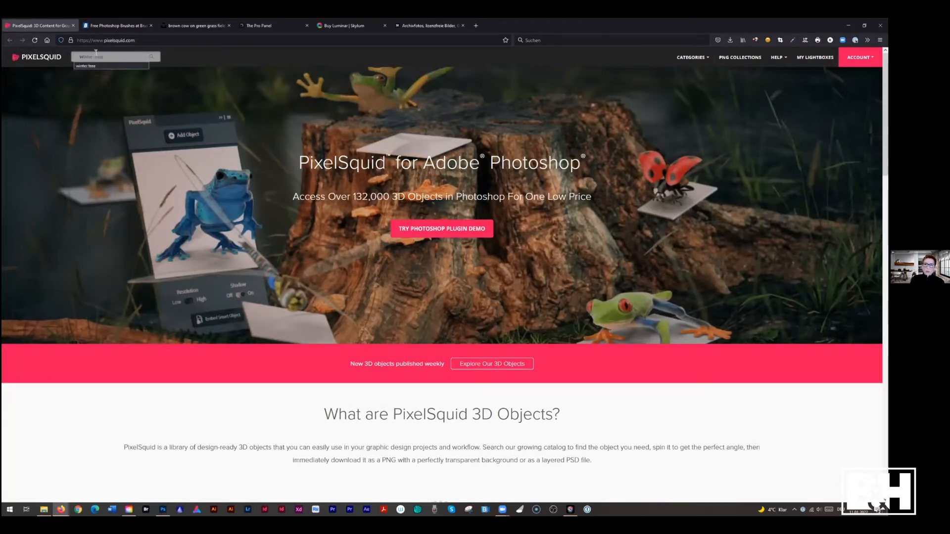
{"action": "key", "text": "Return"}
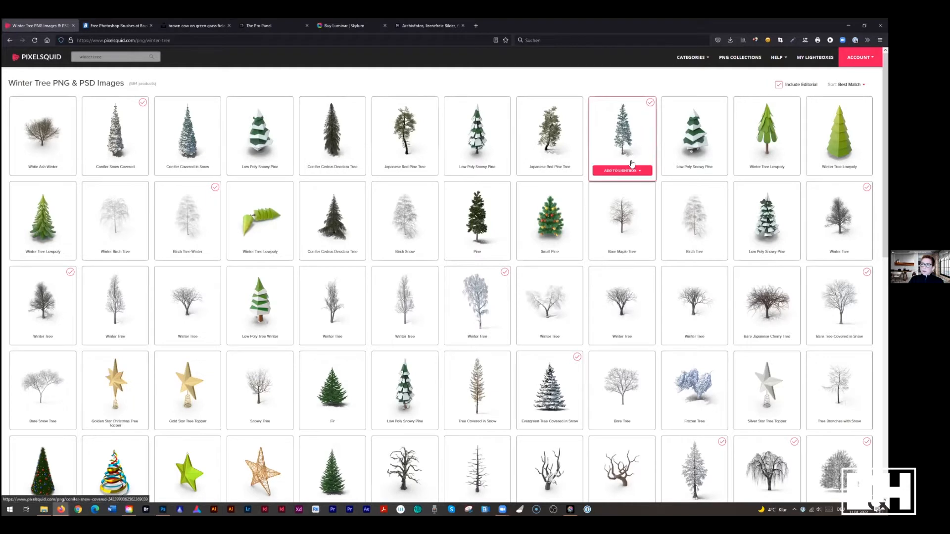
{"action": "left_click", "coordinate": [630, 170]}
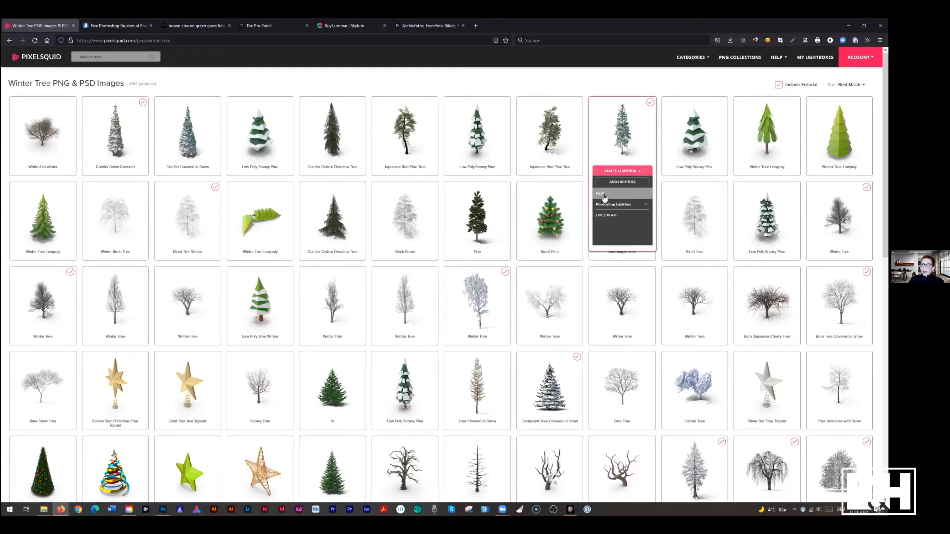
{"action": "left_click", "coordinate": [163, 509]}
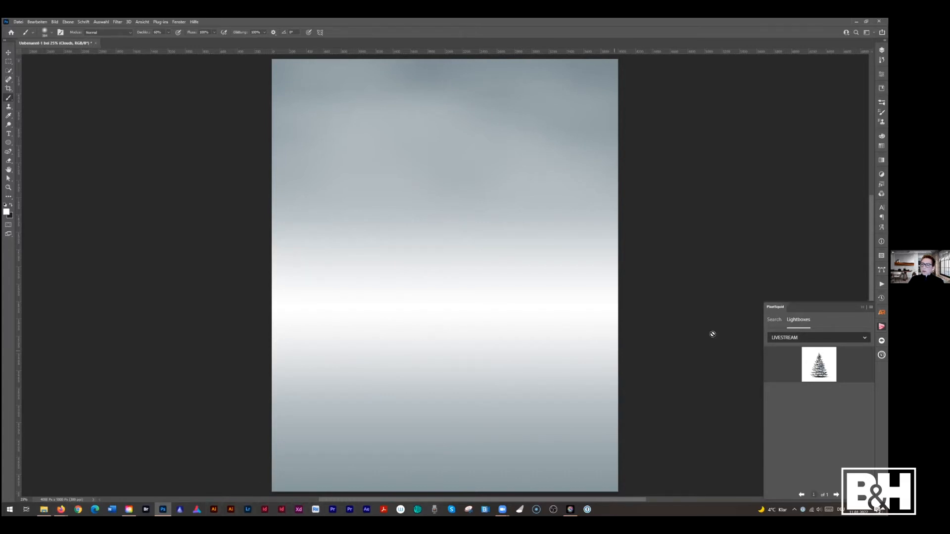
Display the contents of the NEW lightbox in the PixelSquid plug-in
{"action": "left_click", "coordinate": [871, 307]}
{"action": "left_click", "coordinate": [841, 310]}
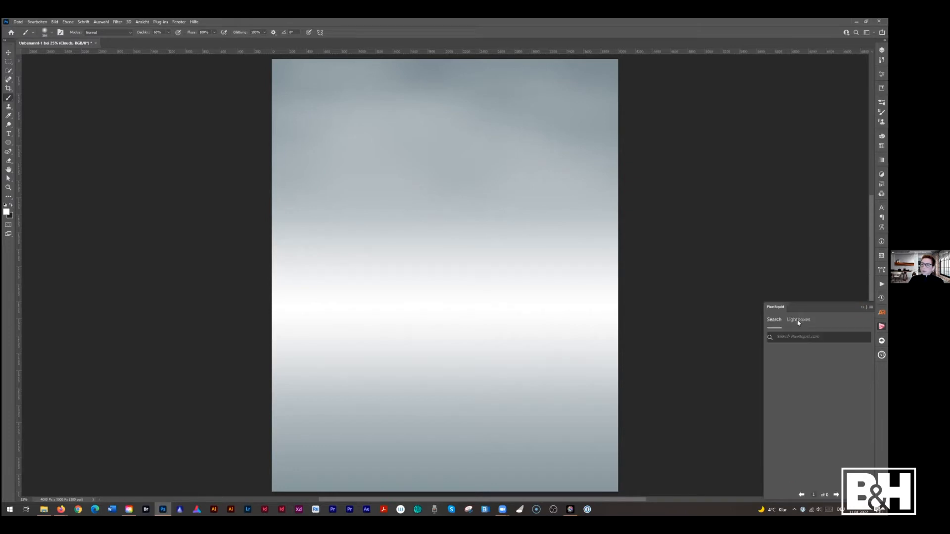
{"action": "left_click", "coordinate": [796, 320]}
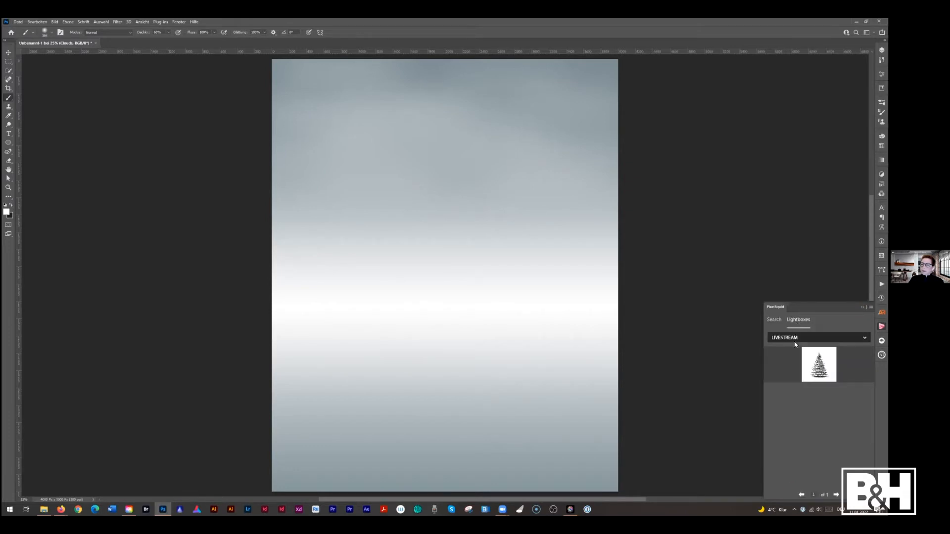
{"action": "left_click", "coordinate": [789, 341]}
{"action": "left_click", "coordinate": [786, 361]}
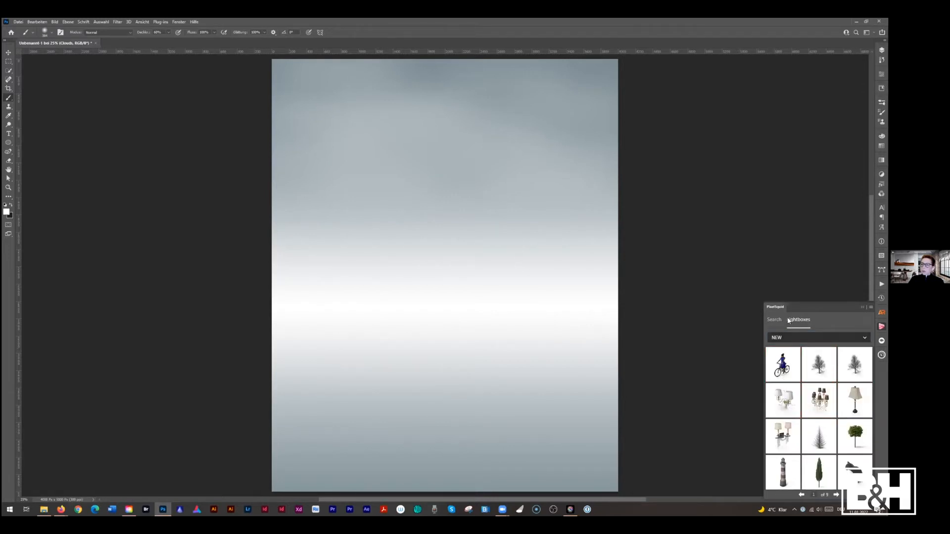
Insert the snow-covered evergreen from the LIVESTREAM lightbox and spin the 3D object to an upright, level side view
{"action": "left_click", "coordinate": [782, 338]}
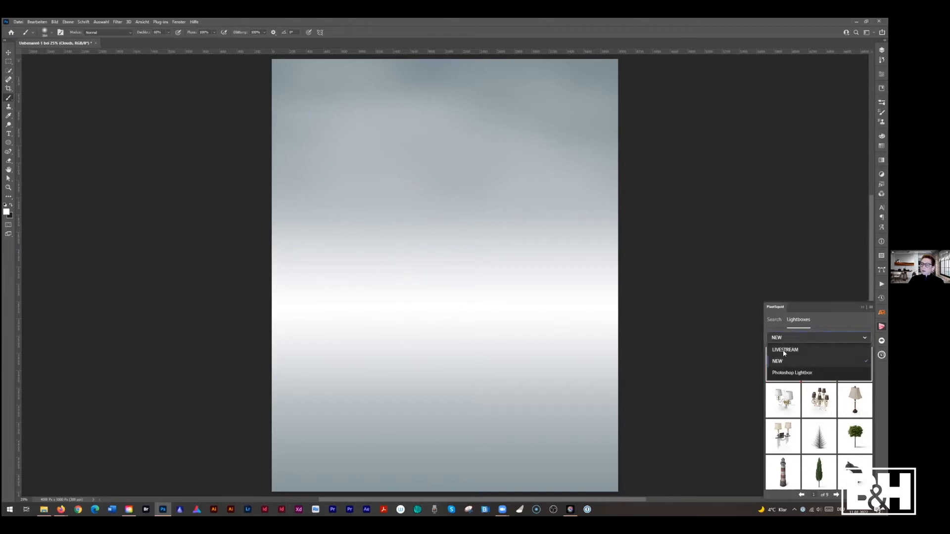
{"action": "left_click", "coordinate": [784, 351]}
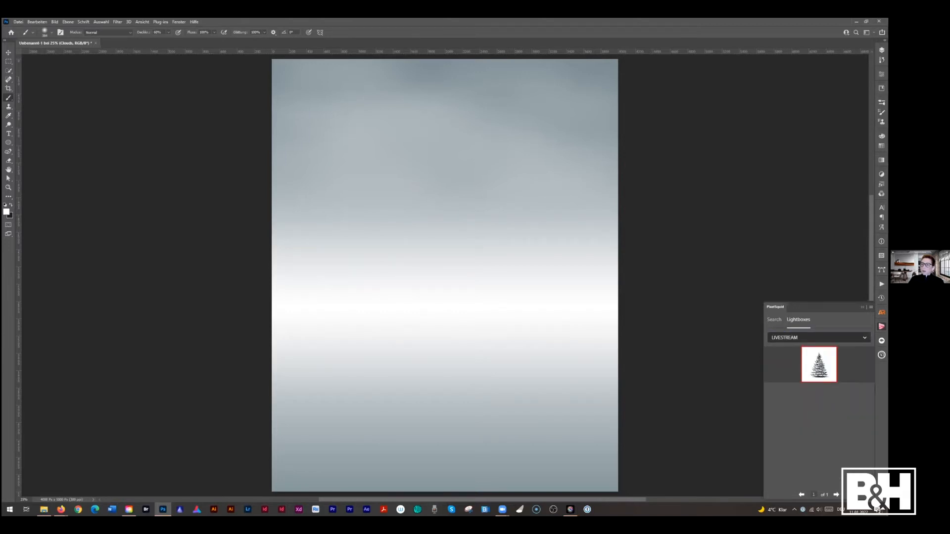
{"action": "left_click", "coordinate": [819, 364]}
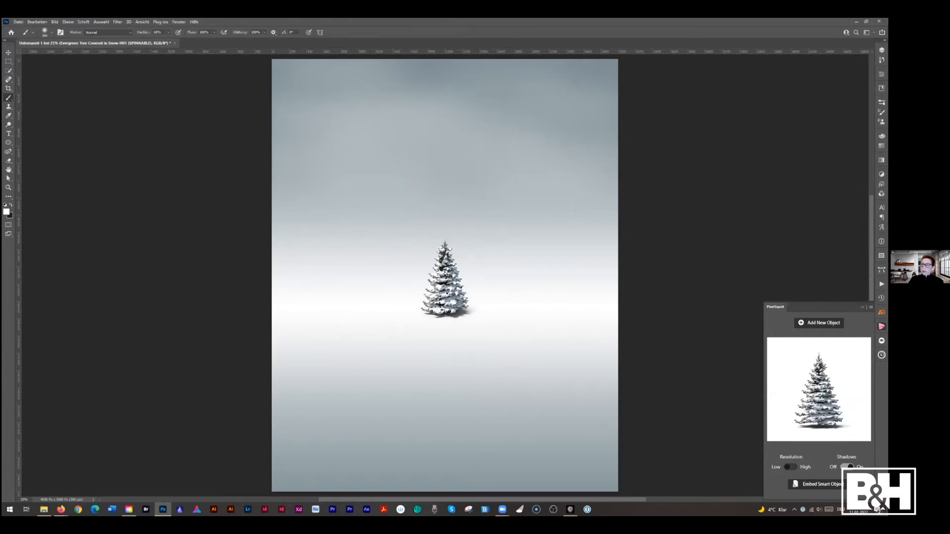
{"action": "left_click_drag", "start_coordinate": [819, 391], "coordinate": [815, 430]}
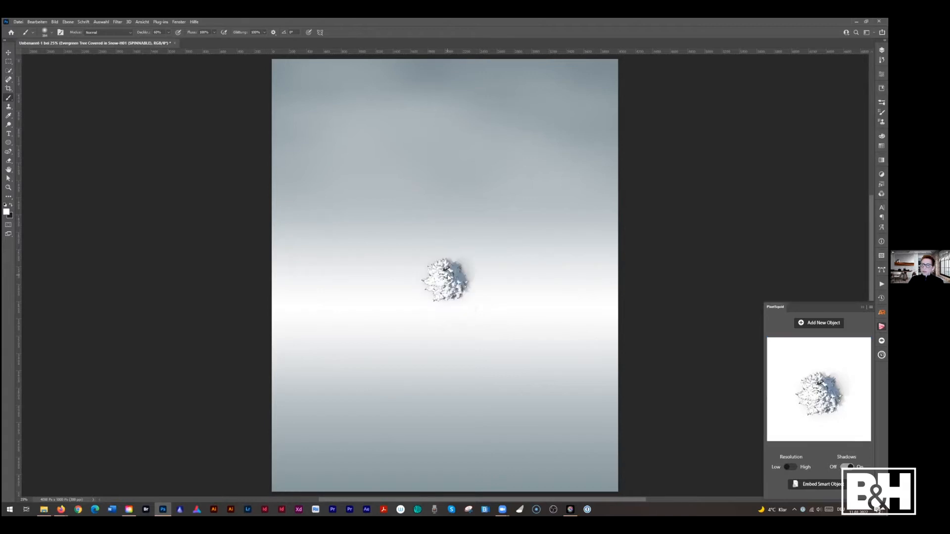
{"action": "left_click_drag", "start_coordinate": [817, 396], "coordinate": [818, 370]}
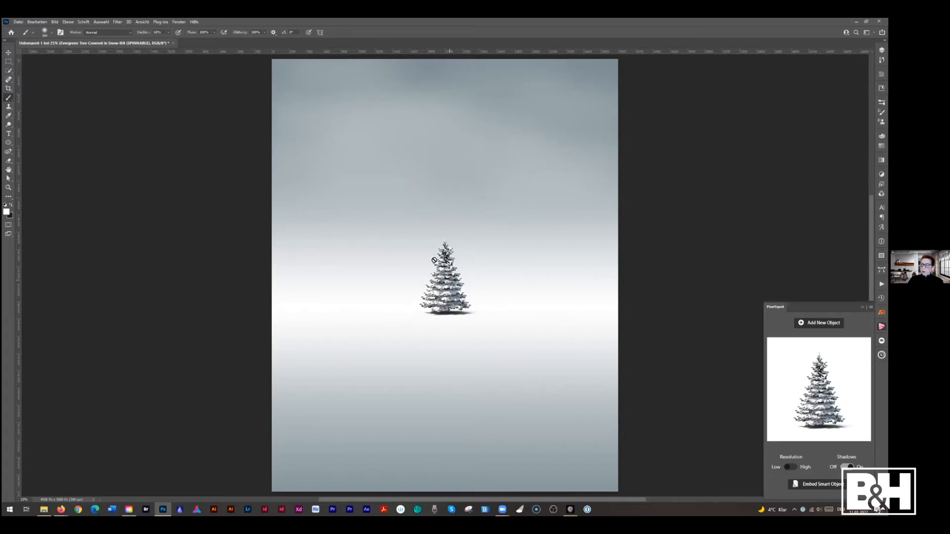
Scale the evergreen tree layer to about half its size and place it slightly left of center on the bright horizon
{"action": "left_click", "coordinate": [9, 53]}
{"action": "left_click", "coordinate": [460, 276]}
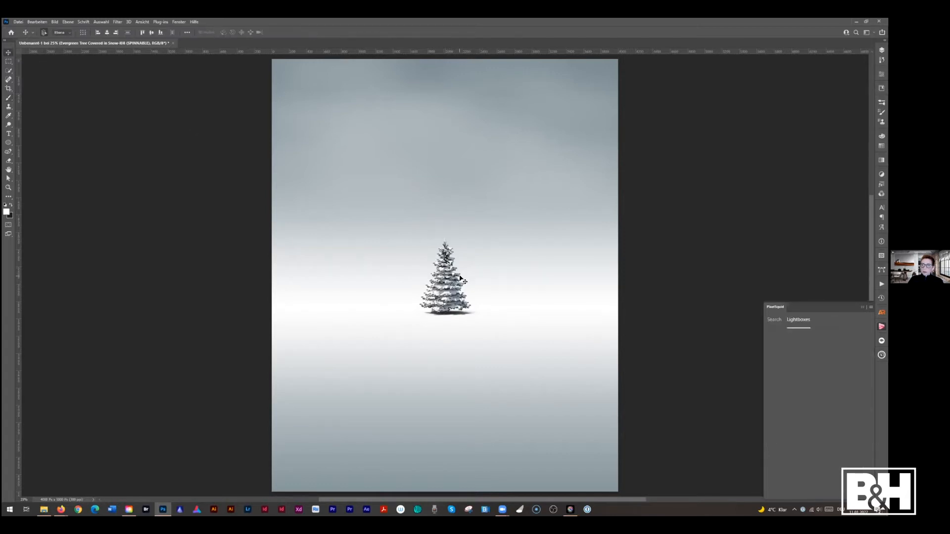
{"action": "left_click", "coordinate": [445, 282]}
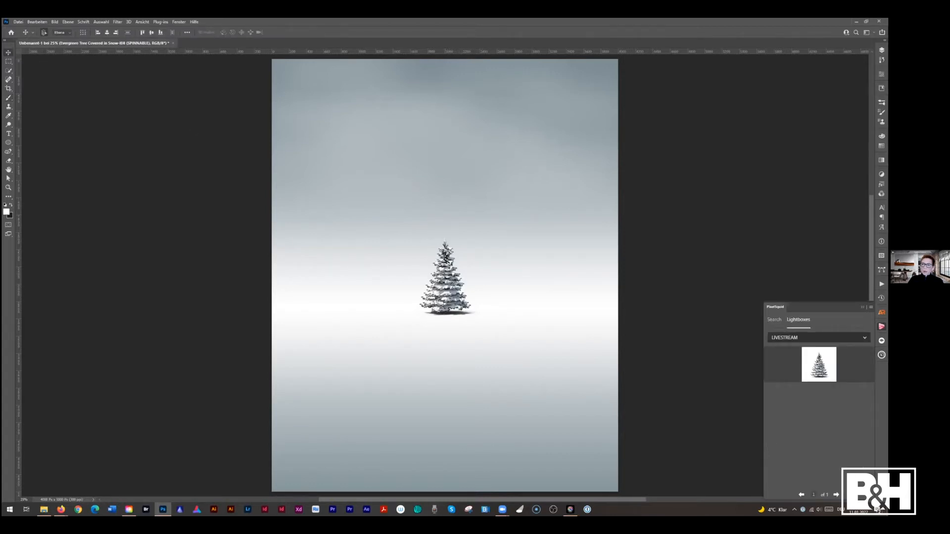
{"action": "left_click", "coordinate": [881, 50]}
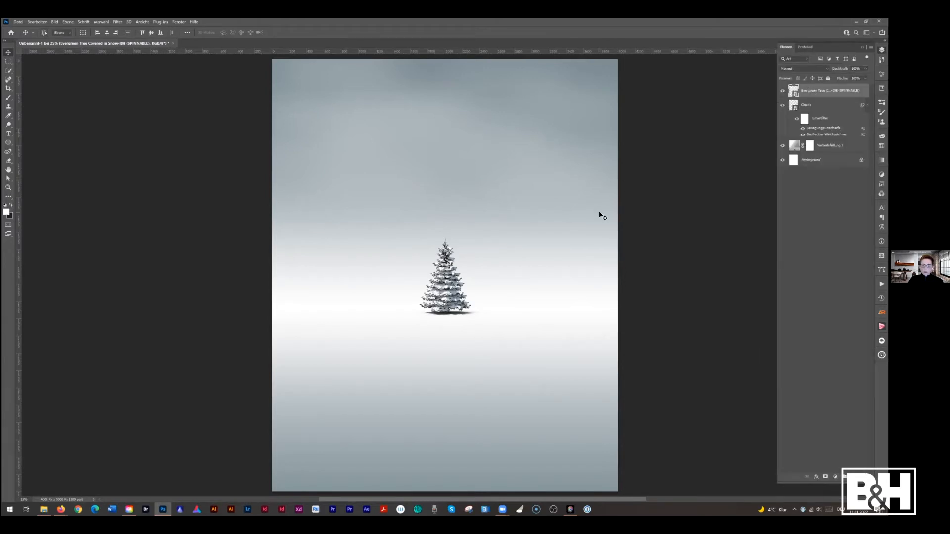
{"action": "key", "text": "ctrl+t"}
{"action": "left_click_drag", "start_coordinate": [444, 223], "coordinate": [427, 251]}
{"action": "left_click", "coordinate": [379, 32]}
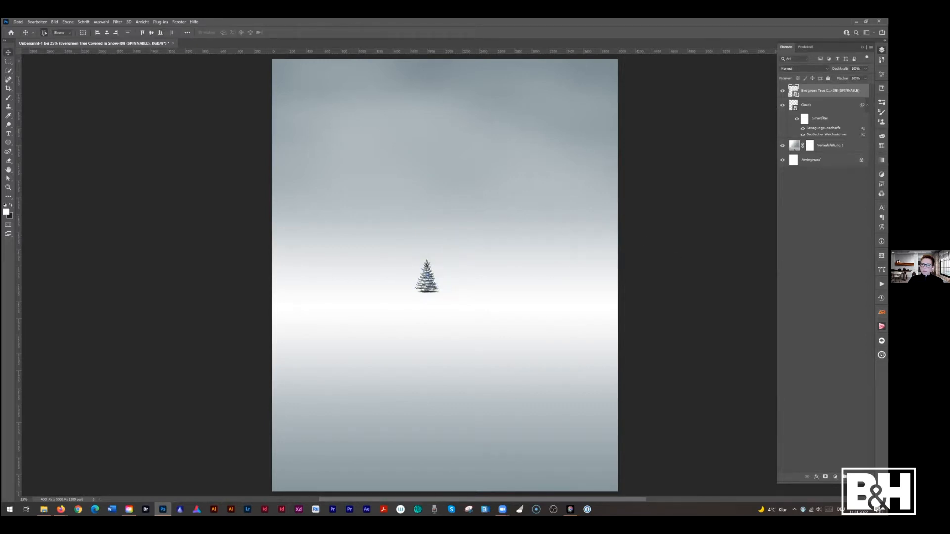
Embed the PixelSquid evergreen in the document as a high-resolution smart object
{"action": "left_click", "coordinate": [881, 341]}
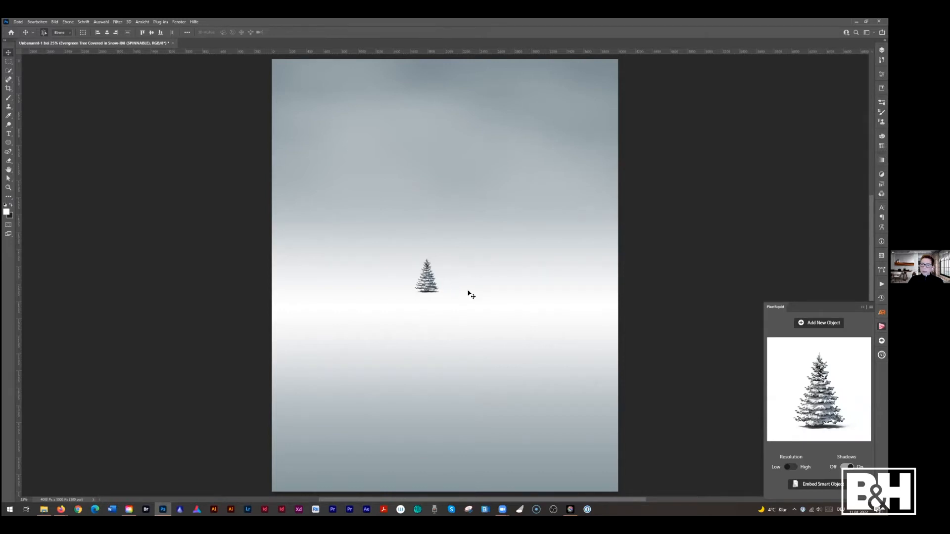
{"action": "left_click", "coordinate": [811, 485]}
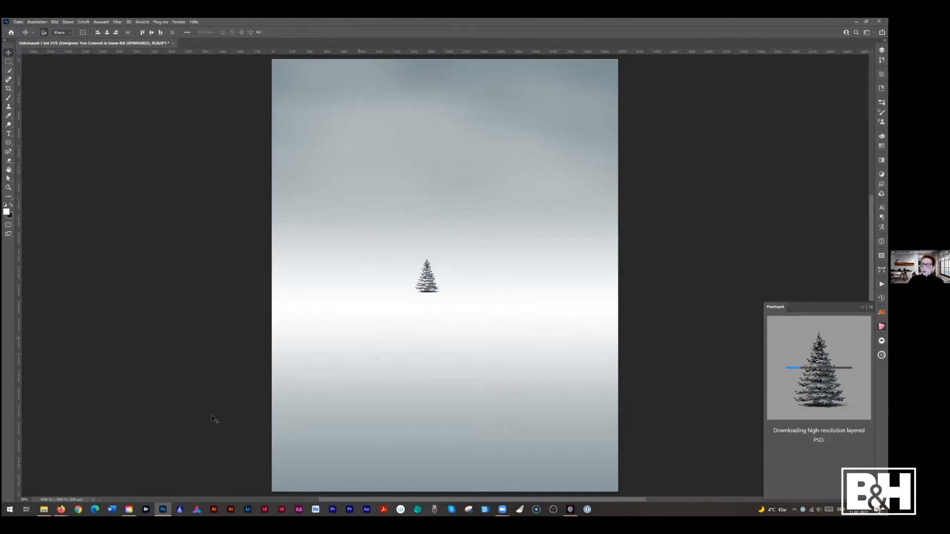
{"action": "mouse_move", "coordinate": [60, 508]}
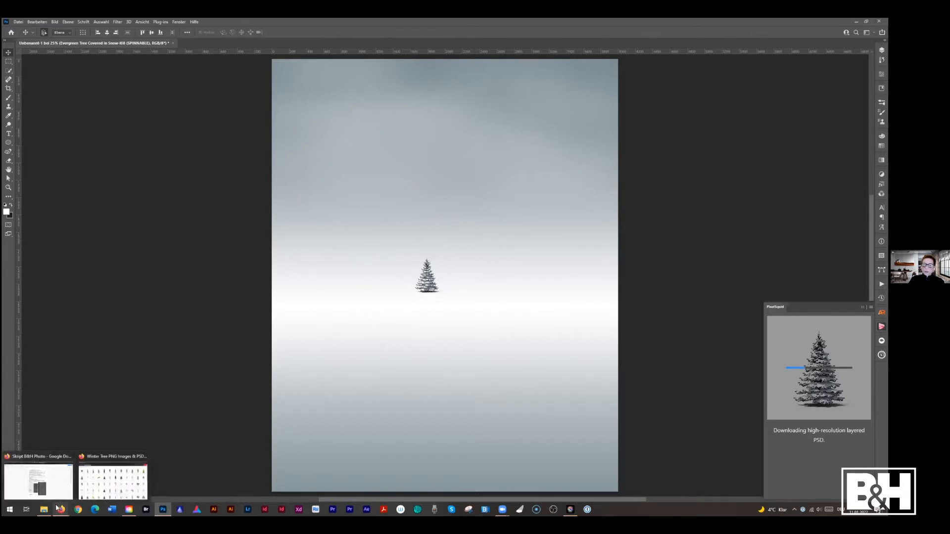
Switch to Adobe Stock in the browser and search the free (Kostenlos) collection for "winter tree"
{"action": "left_click", "coordinate": [90, 490]}
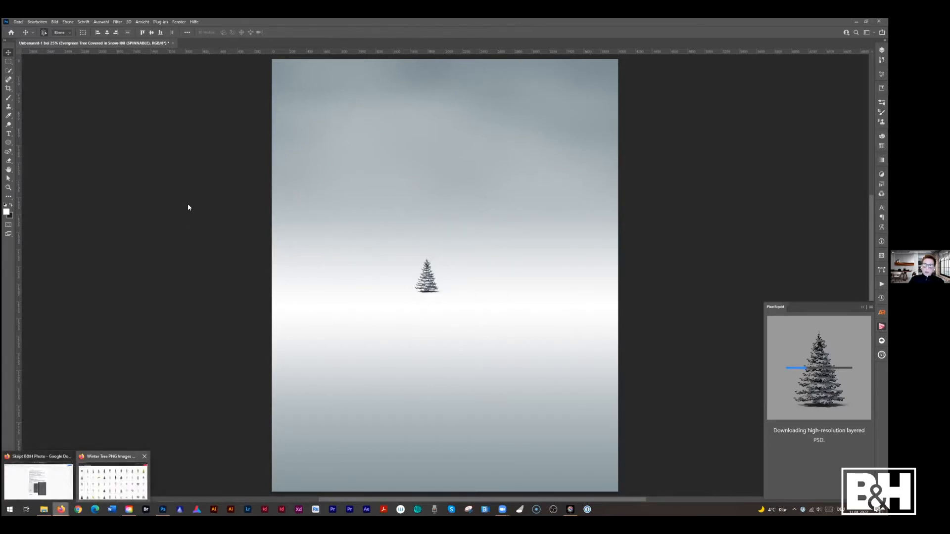
{"action": "left_click", "coordinate": [400, 25]}
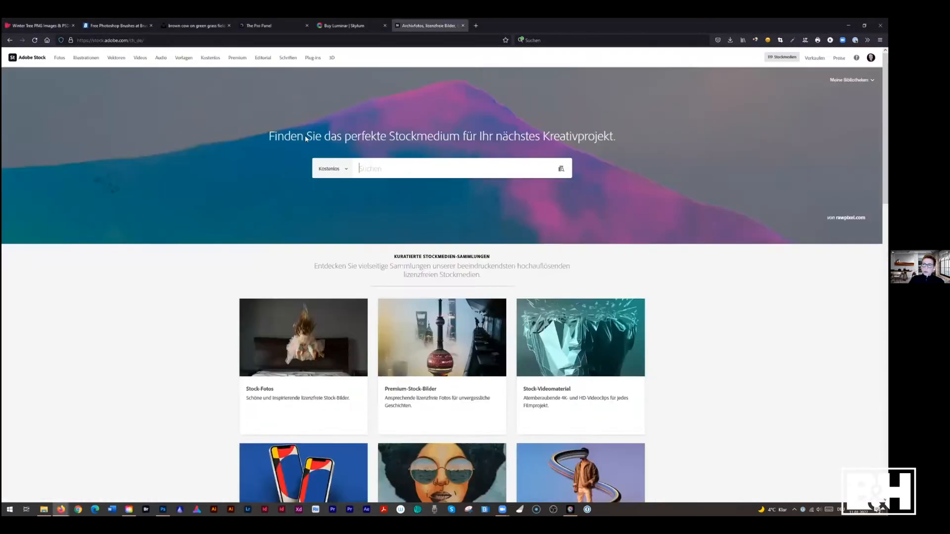
{"action": "left_click", "coordinate": [359, 169]}
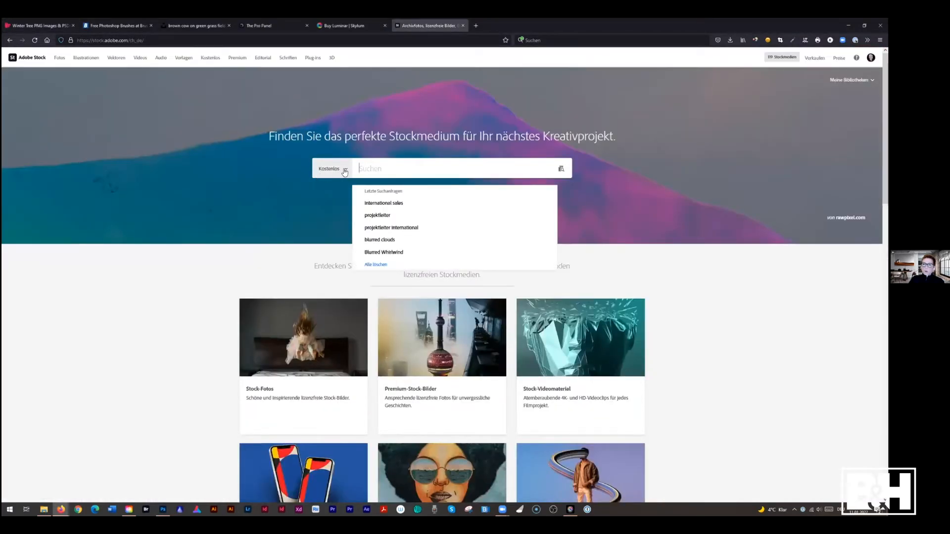
{"action": "left_click", "coordinate": [327, 175]}
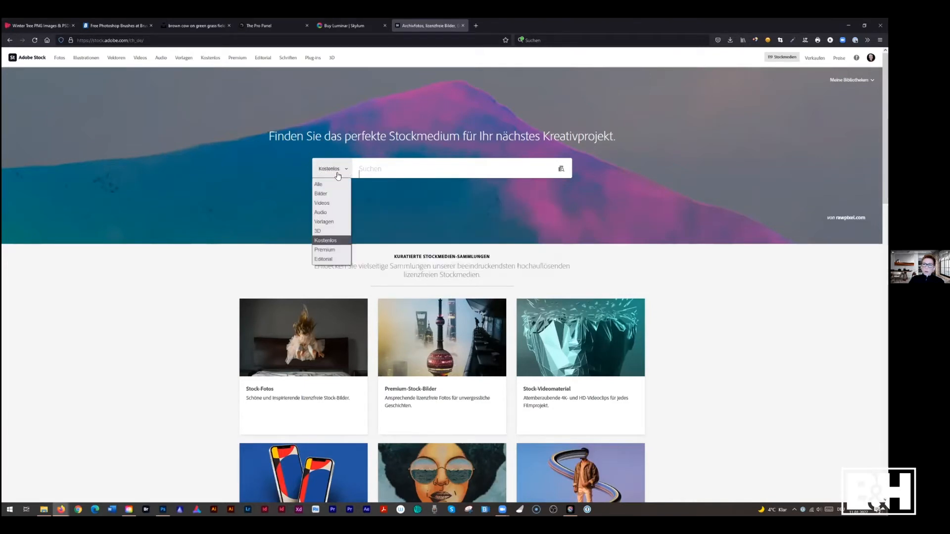
{"action": "left_click", "coordinate": [331, 244]}
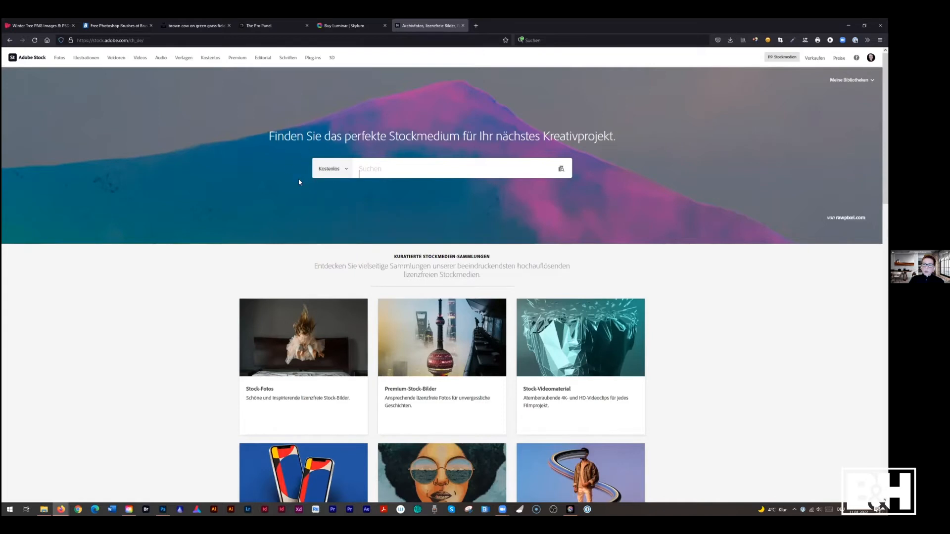
{"action": "left_click", "coordinate": [364, 166]}
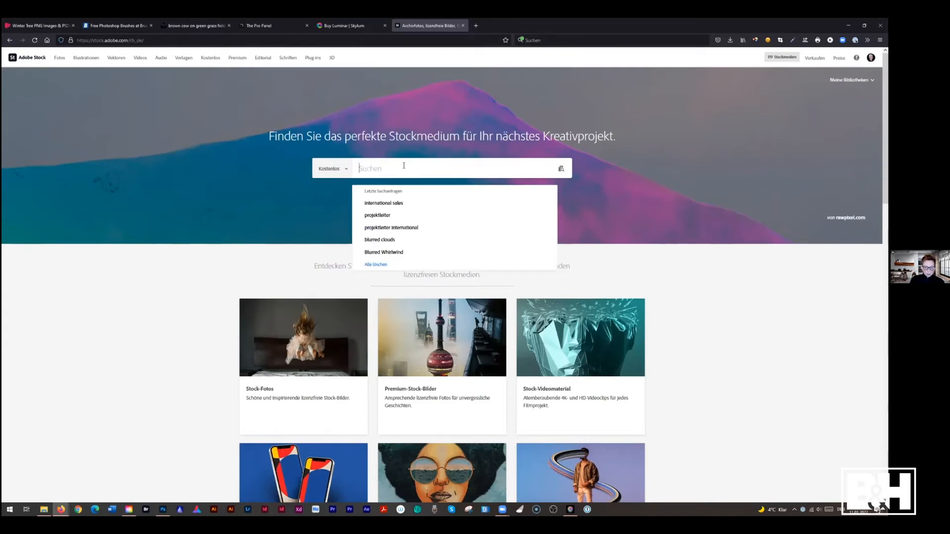
{"action": "type", "text": "winter tree"}
{"action": "key", "text": "Return"}
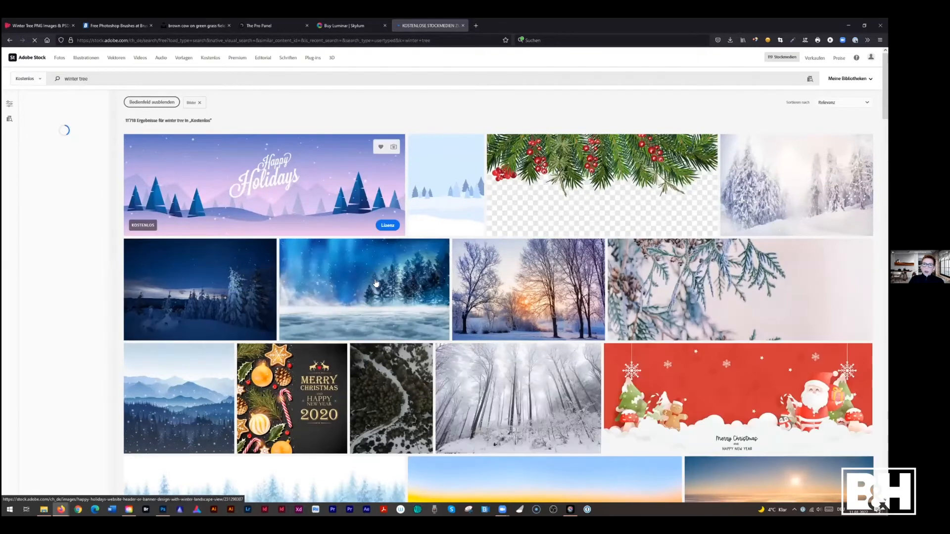
Look through the free winter tree images and view Winter Trees.png in the Assets folder
{"action": "scroll", "coordinate": [372, 277], "scroll_direction": "down", "scroll_amount": 2}
{"action": "scroll", "coordinate": [371, 277], "scroll_direction": "down", "scroll_amount": 4}
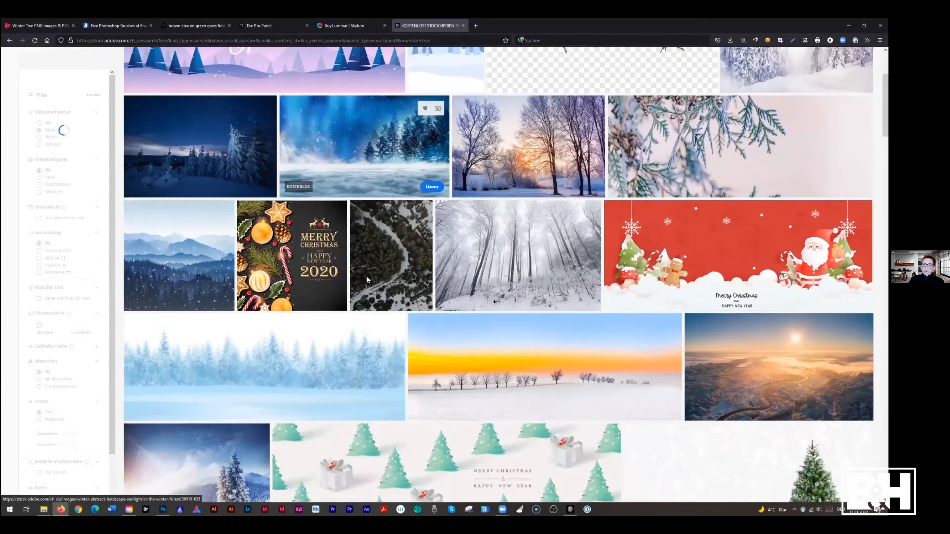
{"action": "scroll", "coordinate": [365, 282], "scroll_direction": "down", "scroll_amount": 6}
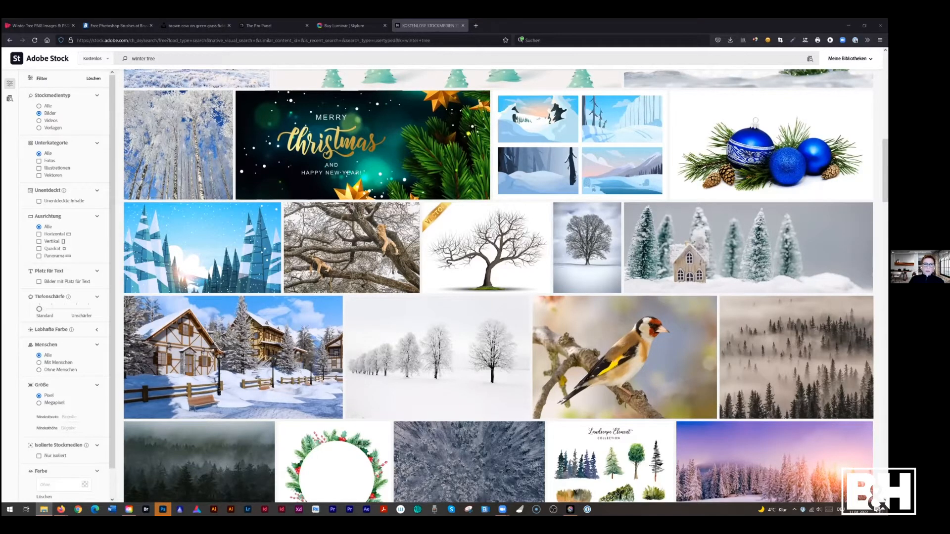
{"action": "key", "text": "alt+Tab"}
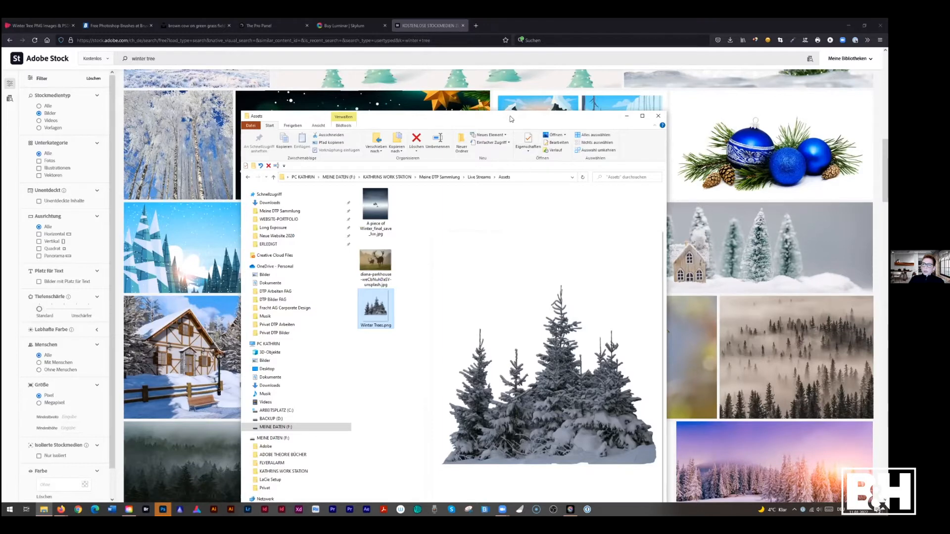
{"action": "left_click", "coordinate": [626, 116]}
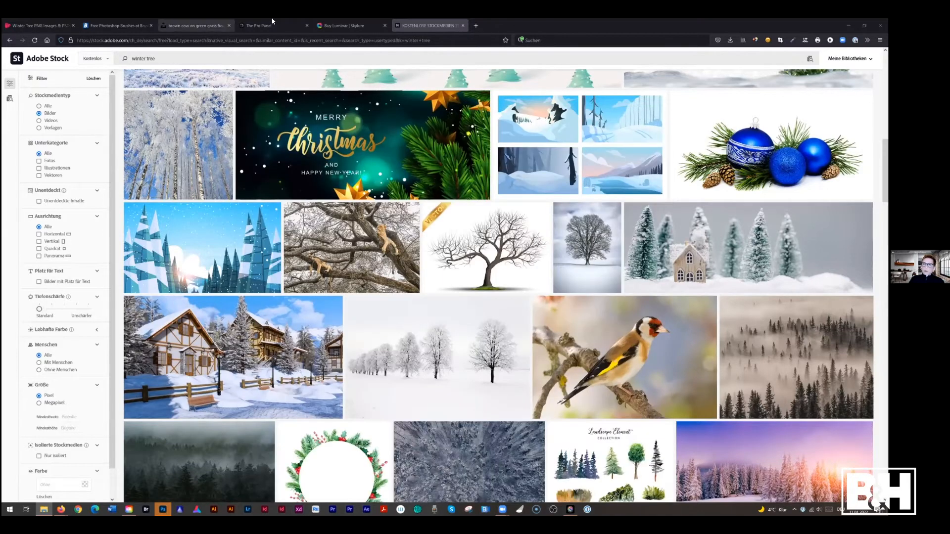
Return to Photoshop and place the evergreen smart object using its embedded color profile
{"action": "left_click", "coordinate": [163, 508]}
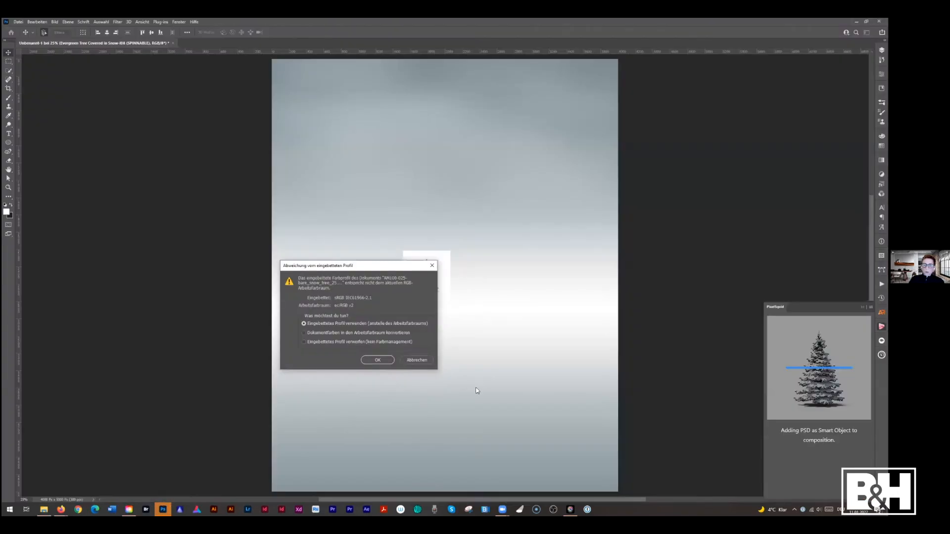
{"action": "left_click", "coordinate": [382, 357]}
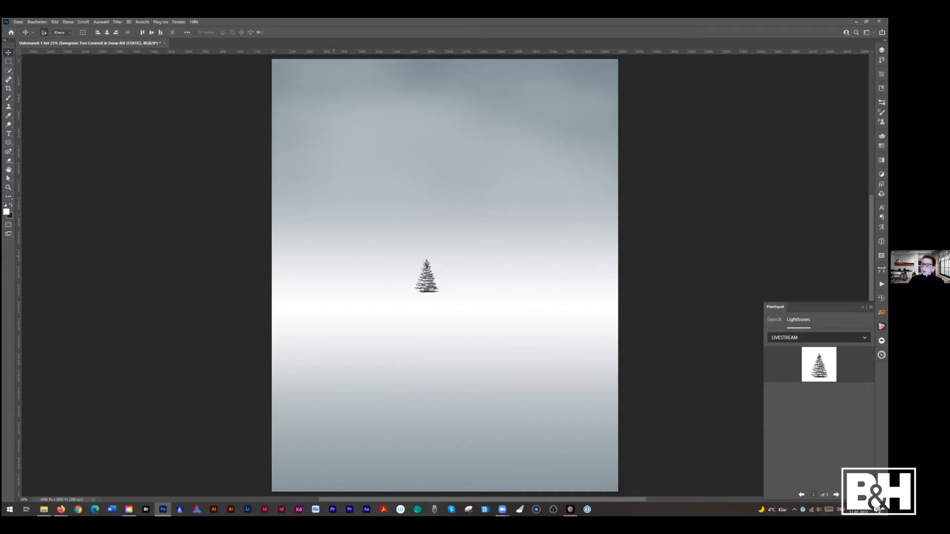
{"action": "key", "text": "alt+Tab"}
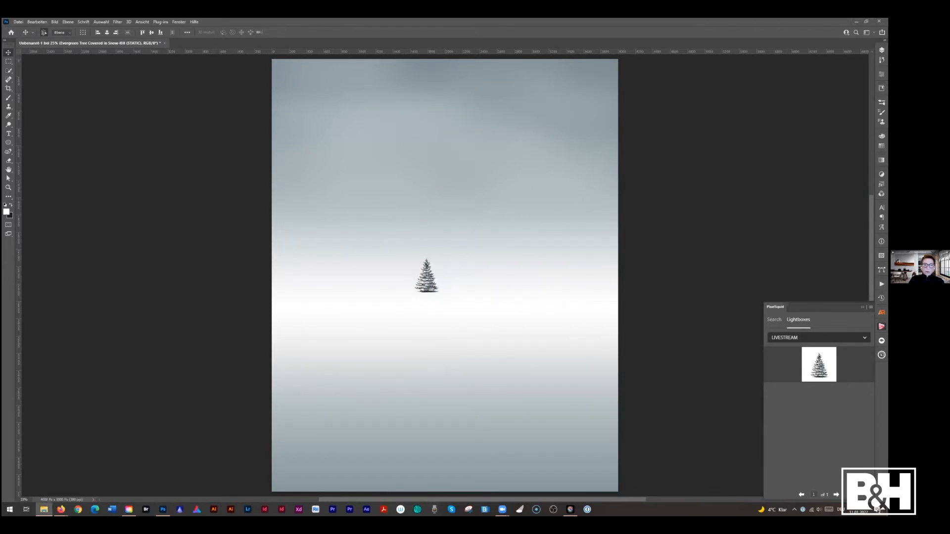
{"action": "key", "text": "alt+Tab"}
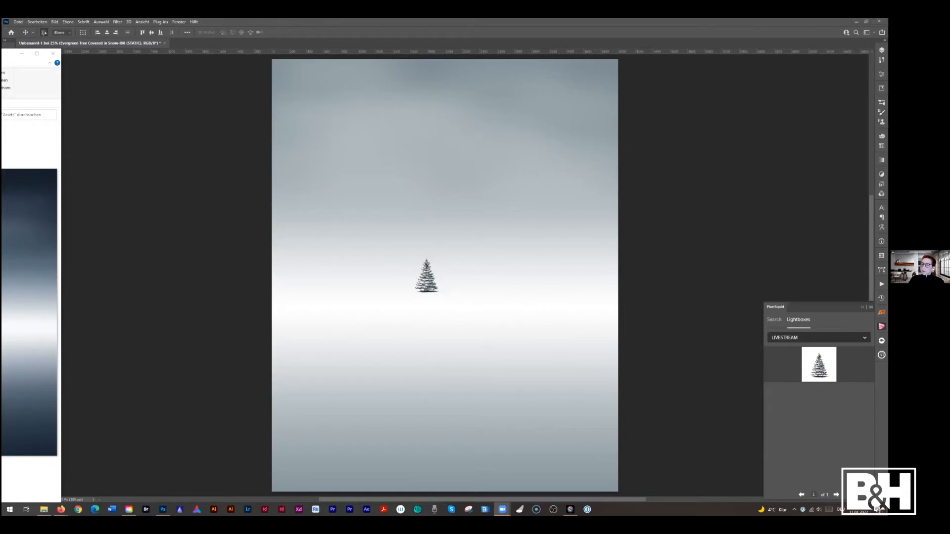
{"action": "left_click", "coordinate": [730, 340]}
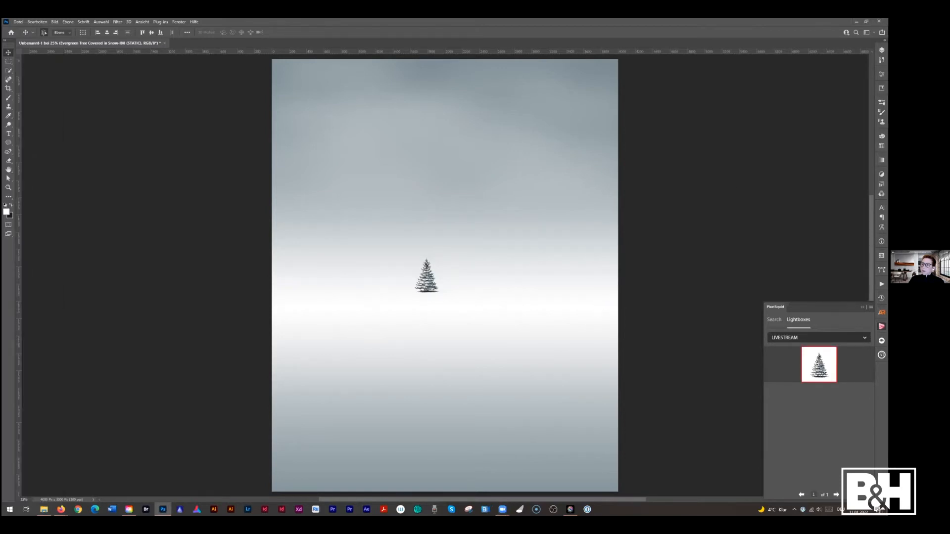
Insert a second evergreen from the LIVESTREAM lightbox, spin it to a different level side view and embed it as a smart object
{"action": "left_click", "coordinate": [819, 364]}
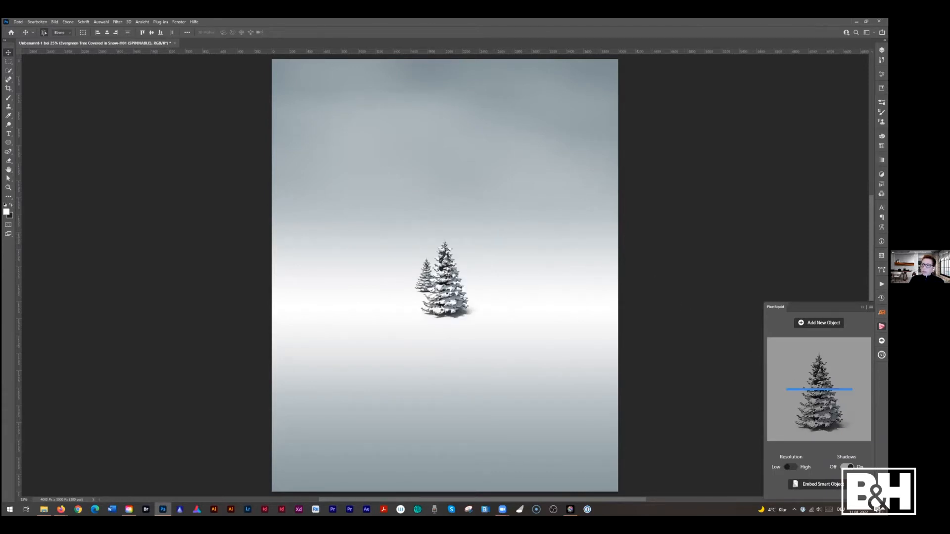
{"action": "left_click_drag", "start_coordinate": [821, 410], "coordinate": [807, 401]}
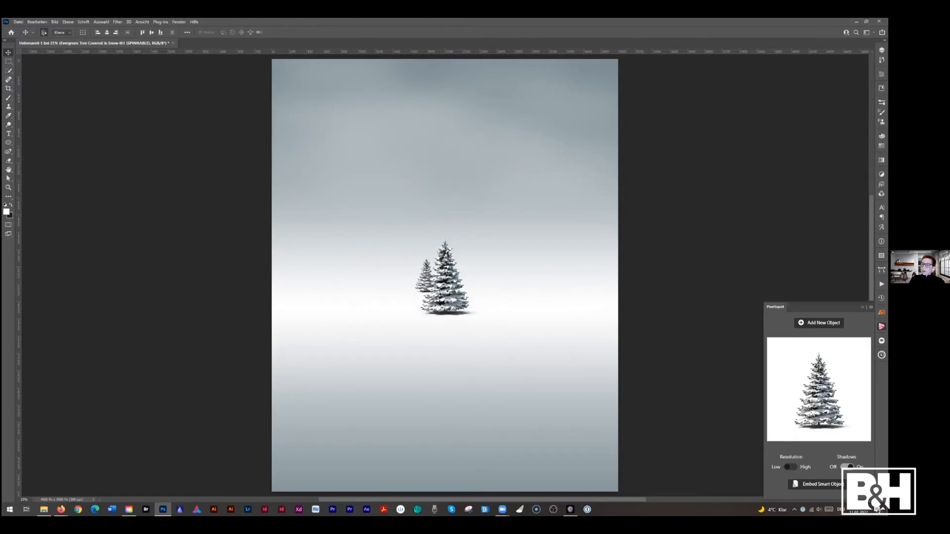
{"action": "left_click_drag", "start_coordinate": [819, 396], "coordinate": [826, 395]}
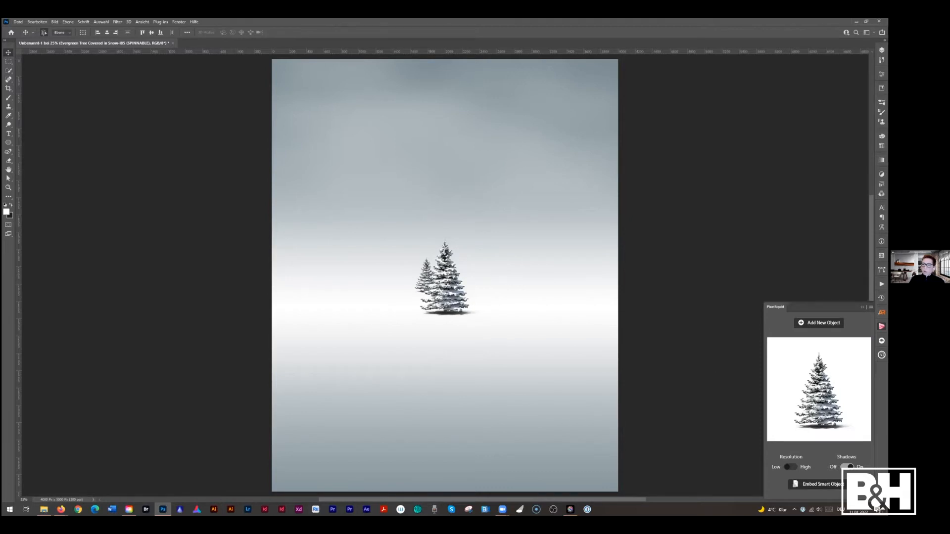
{"action": "left_click", "coordinate": [816, 487]}
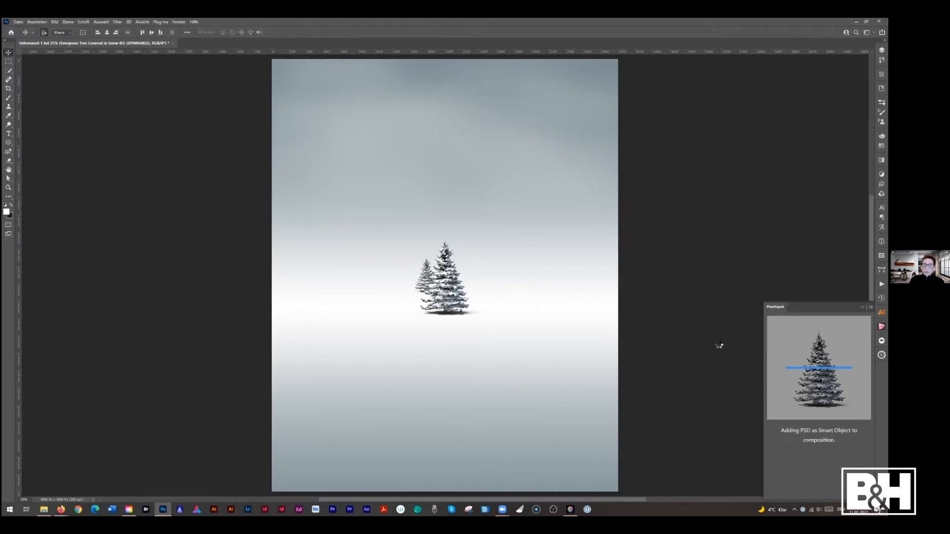
{"action": "left_click", "coordinate": [378, 360]}
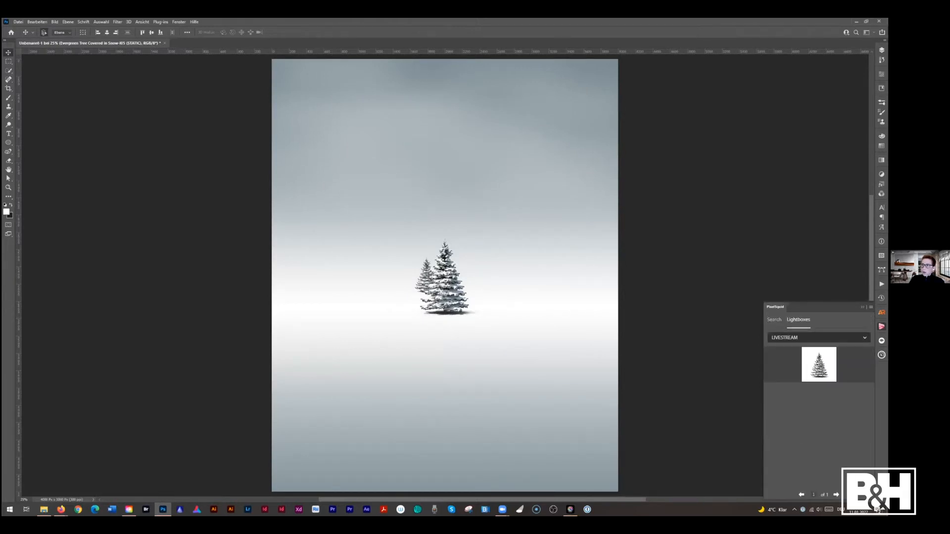
Scale the second evergreen to about half its size and place it directly to the right of the first tree on the horizon
{"action": "left_click", "coordinate": [881, 50]}
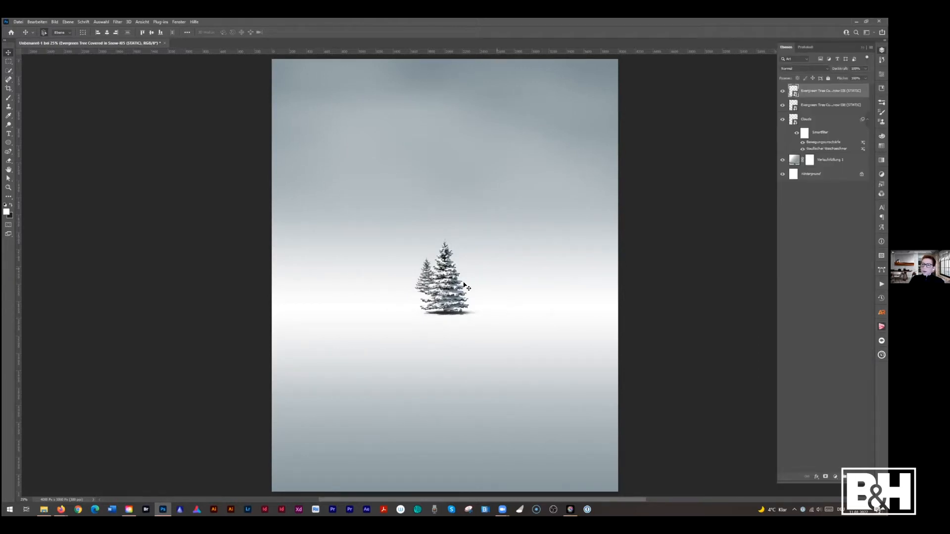
{"action": "key", "text": "ctrl+t"}
{"action": "left_click_drag", "start_coordinate": [448, 226], "coordinate": [439, 278]}
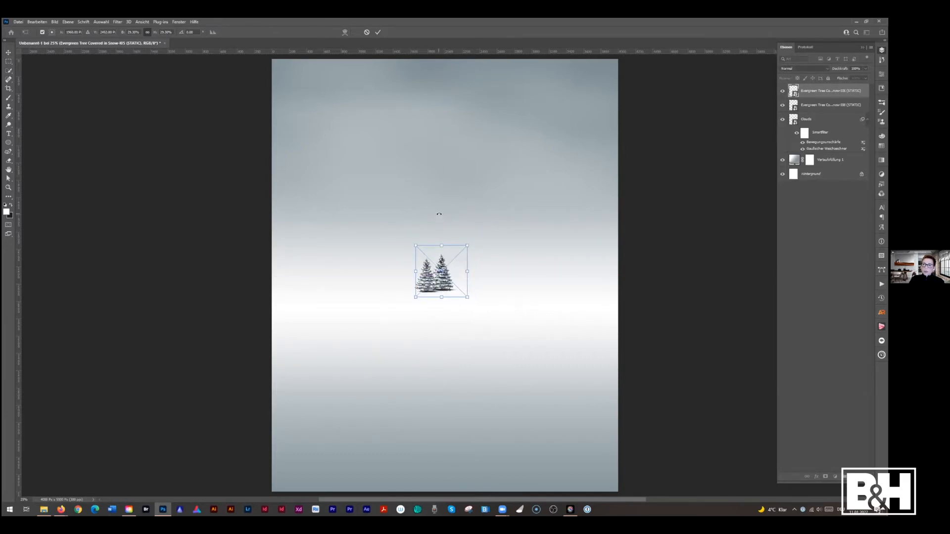
{"action": "left_click", "coordinate": [378, 34]}
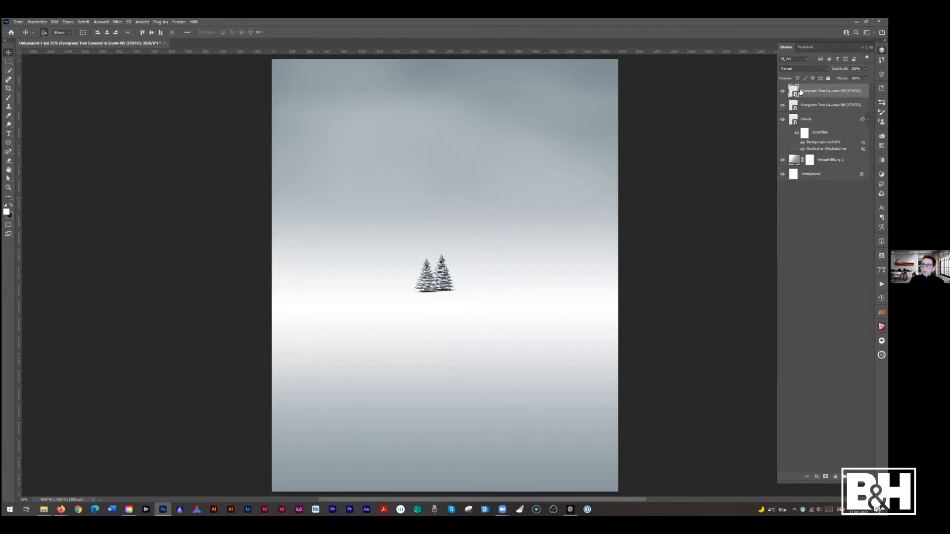
Duplicate the second evergreen twice beneath its original layer and spread the trees side by side into an overlapping row of four
{"action": "left_click_drag", "start_coordinate": [797, 96], "coordinate": [800, 103]}
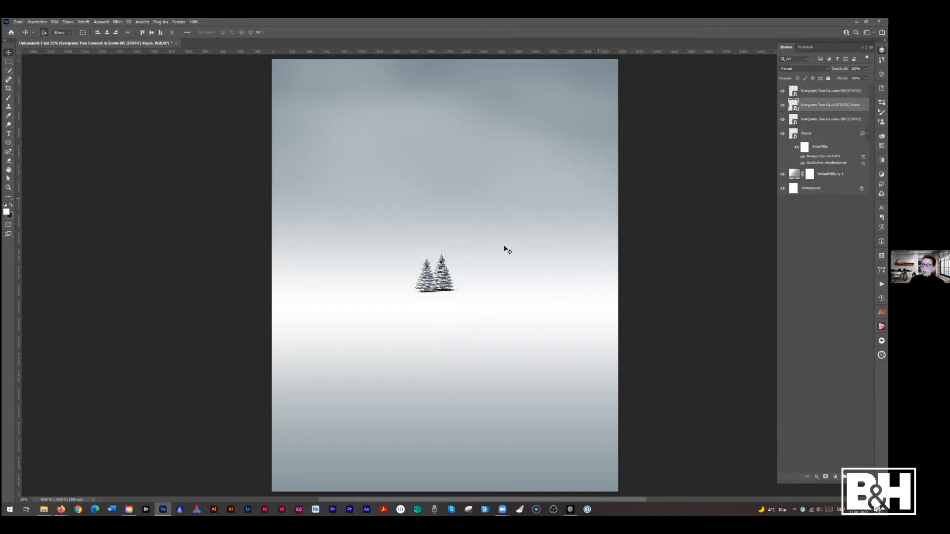
{"action": "left_click_drag", "start_coordinate": [448, 281], "coordinate": [456, 281]}
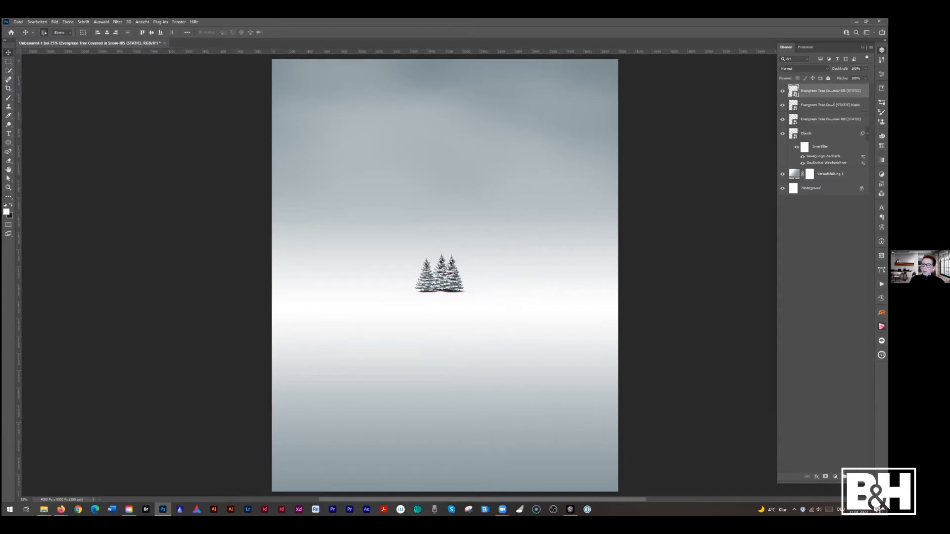
{"action": "left_click", "coordinate": [830, 104]}
{"action": "left_click_drag", "start_coordinate": [830, 105], "coordinate": [830, 121]}
{"action": "left_click", "coordinate": [453, 275]}
{"action": "mouse_move", "coordinate": [454, 276]}
{"action": "left_mouse_down"}
{"action": "mouse_move", "coordinate": [442, 277]}
{"action": "mouse_move", "coordinate": [451, 277]}
{"action": "mouse_move", "coordinate": [444, 290]}
{"action": "mouse_move", "coordinate": [468, 285]}
{"action": "mouse_move", "coordinate": [434, 283]}
{"action": "mouse_move", "coordinate": [461, 281]}
{"action": "left_mouse_up"}
{"action": "key", "text": "super"}
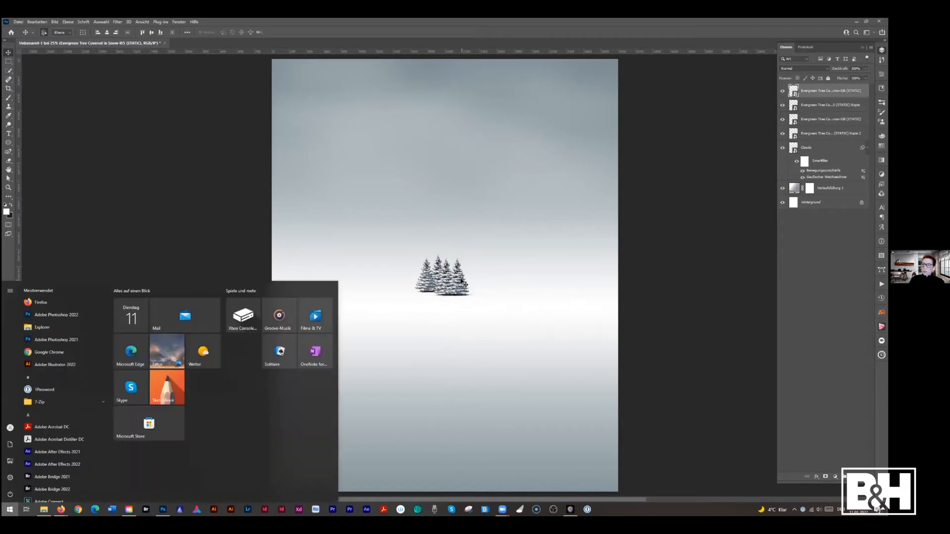
{"action": "key", "text": "super"}
Enlarge the rightmost evergreen slightly and reposition the individual trees into a tight cluster with a common ground line
{"action": "key", "text": "ctrl+t"}
{"action": "left_click_drag", "start_coordinate": [457, 249], "coordinate": [458, 245]}
{"action": "left_click_drag", "start_coordinate": [455, 280], "coordinate": [454, 291]}
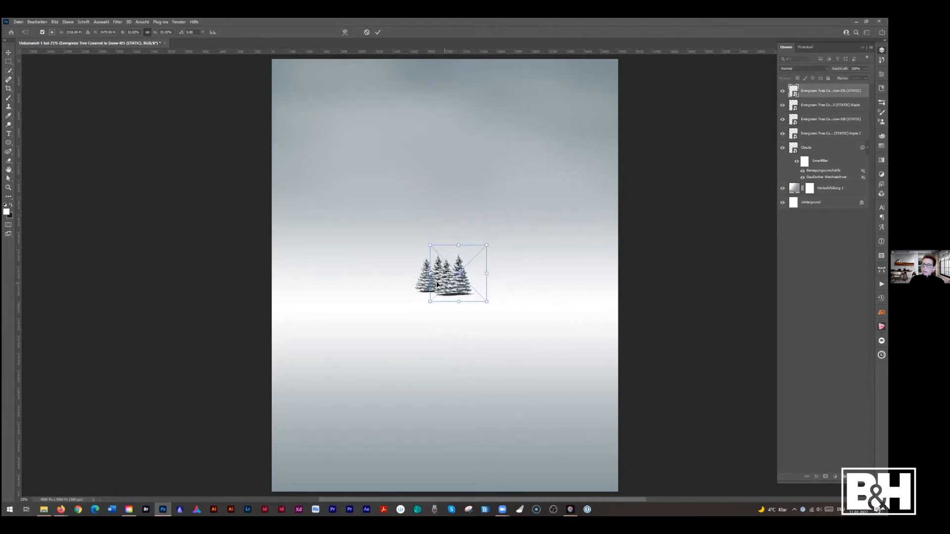
{"action": "left_click", "coordinate": [379, 32]}
{"action": "left_click", "coordinate": [424, 287]}
{"action": "left_click_drag", "start_coordinate": [425, 288], "coordinate": [439, 269]}
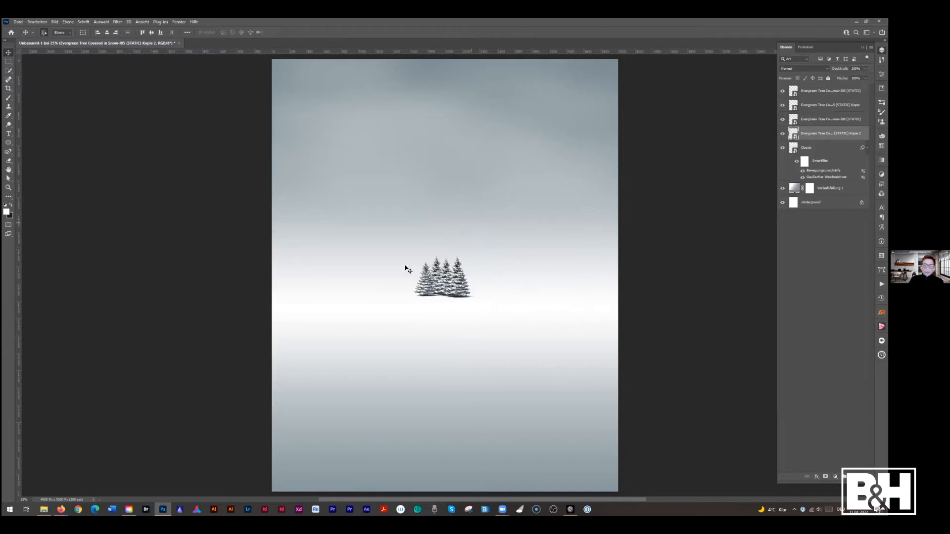
Move the rightmost evergreen's layer beneath the other tree layers and nudge that tree slightly up and to the left
{"action": "left_click", "coordinate": [459, 283]}
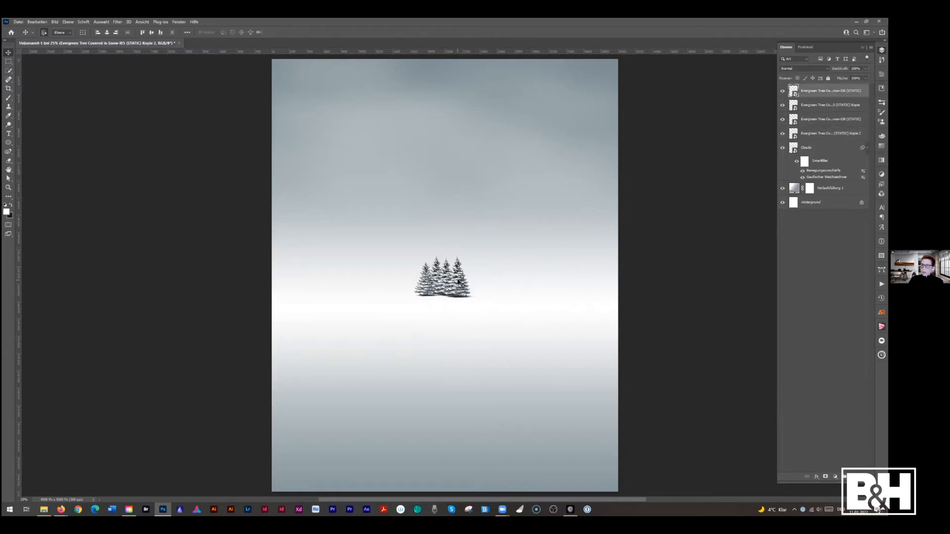
{"action": "left_click_drag", "start_coordinate": [815, 96], "coordinate": [811, 139]}
{"action": "left_click_drag", "start_coordinate": [455, 281], "coordinate": [461, 276]}
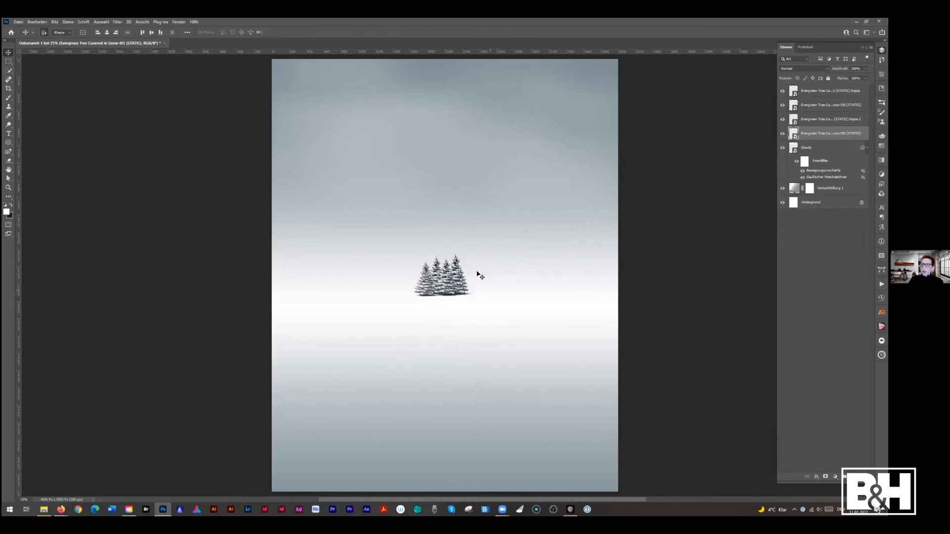
Open the topmost evergreen's smart object with its embedded profile, hide its Shadows layer, and close it with changes saved
{"action": "left_click", "coordinate": [793, 92]}
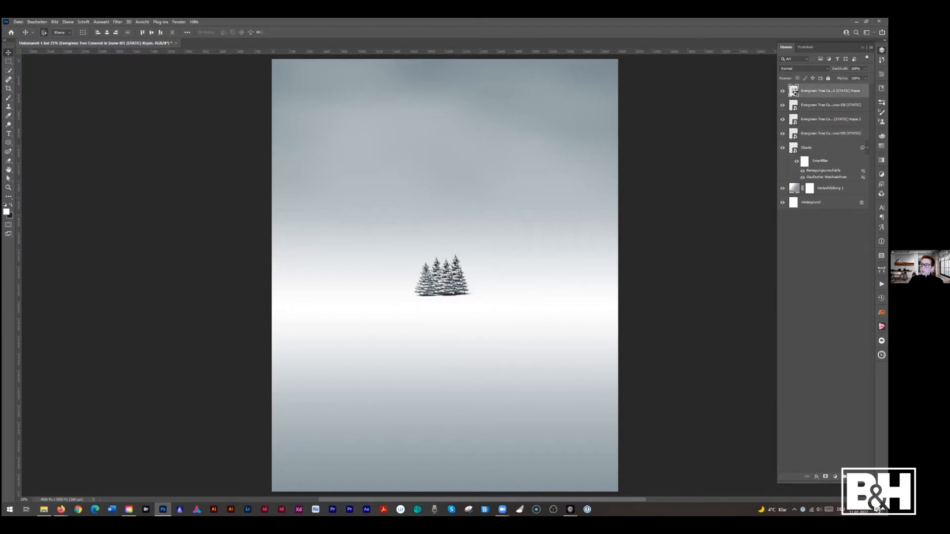
{"action": "double_click", "coordinate": [793, 93]}
{"action": "left_click", "coordinate": [378, 360]}
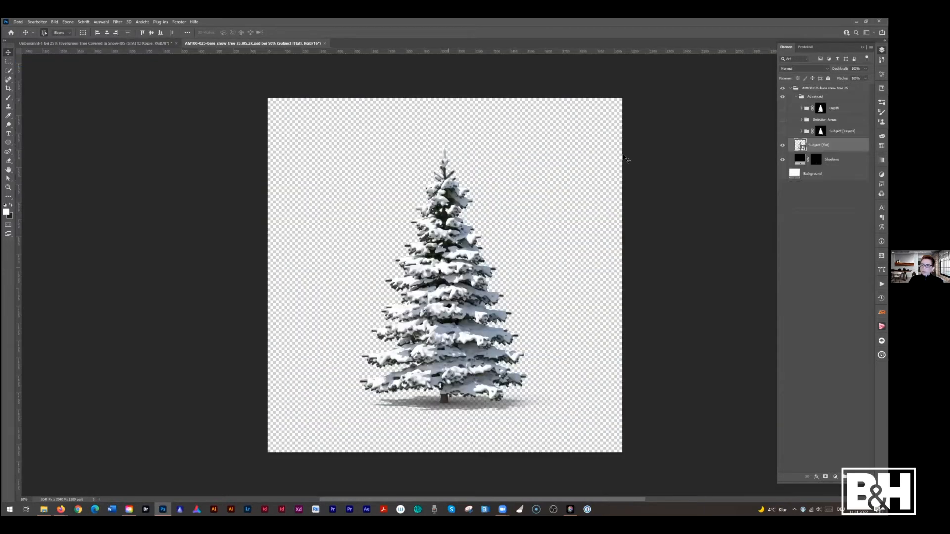
{"action": "left_click", "coordinate": [782, 159]}
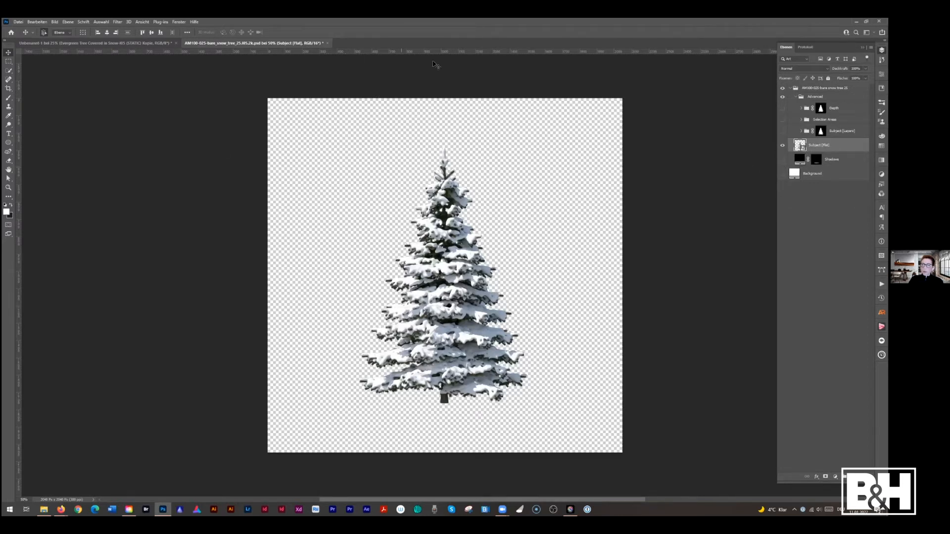
{"action": "left_click", "coordinate": [328, 43]}
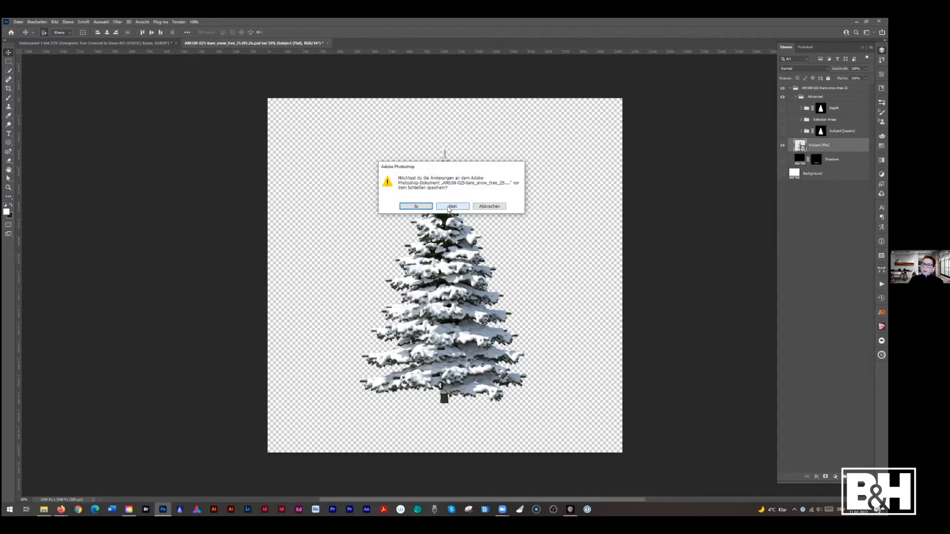
{"action": "left_click", "coordinate": [416, 208]}
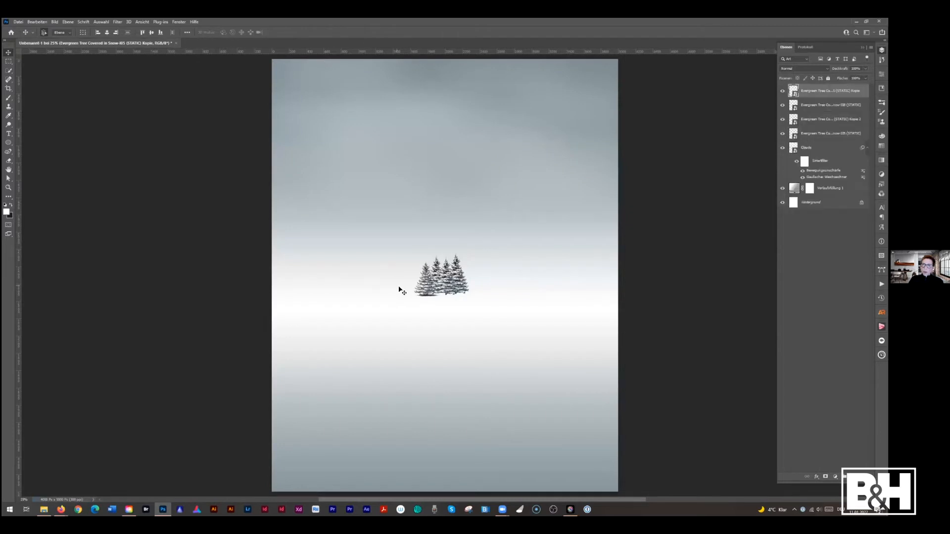
Hide the Shadows layer inside the second evergreen's smart object as well, keeping its embedded profile, and save the contents
{"action": "left_click", "coordinate": [793, 105]}
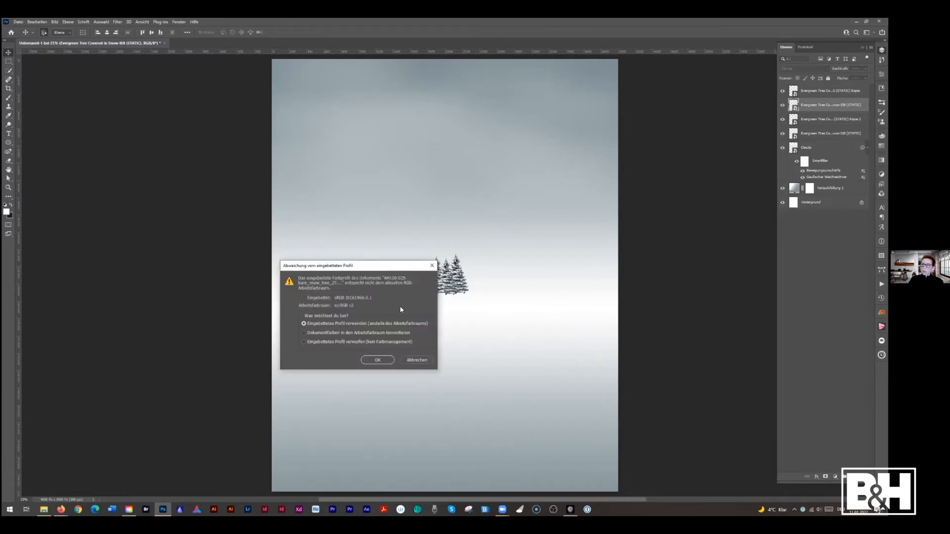
{"action": "left_click", "coordinate": [378, 360]}
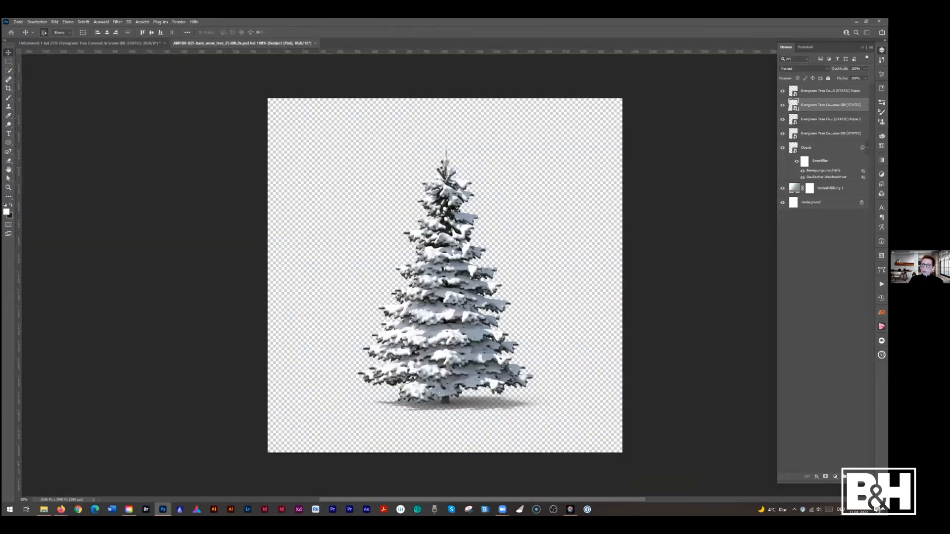
{"action": "left_click", "coordinate": [783, 159]}
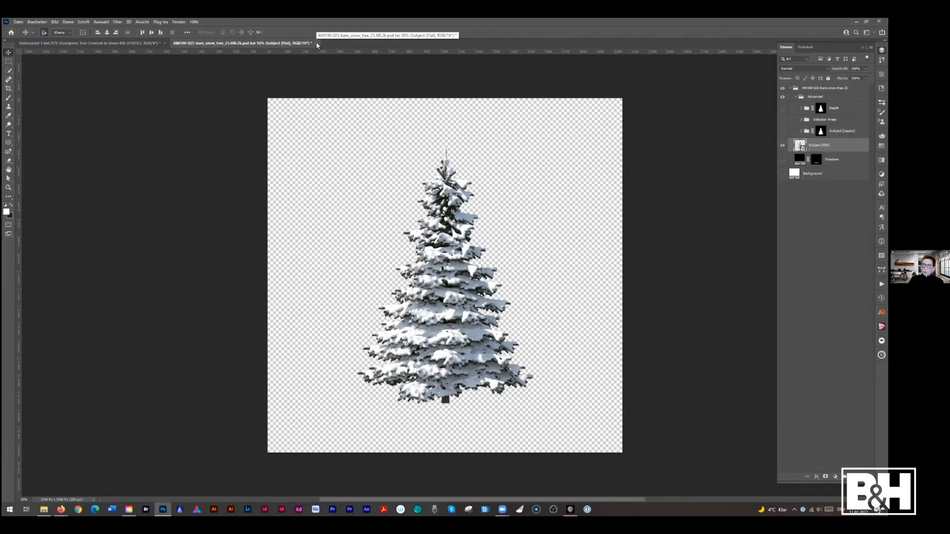
{"action": "key", "text": "ctrl+s"}
{"action": "left_click", "coordinate": [414, 205]}
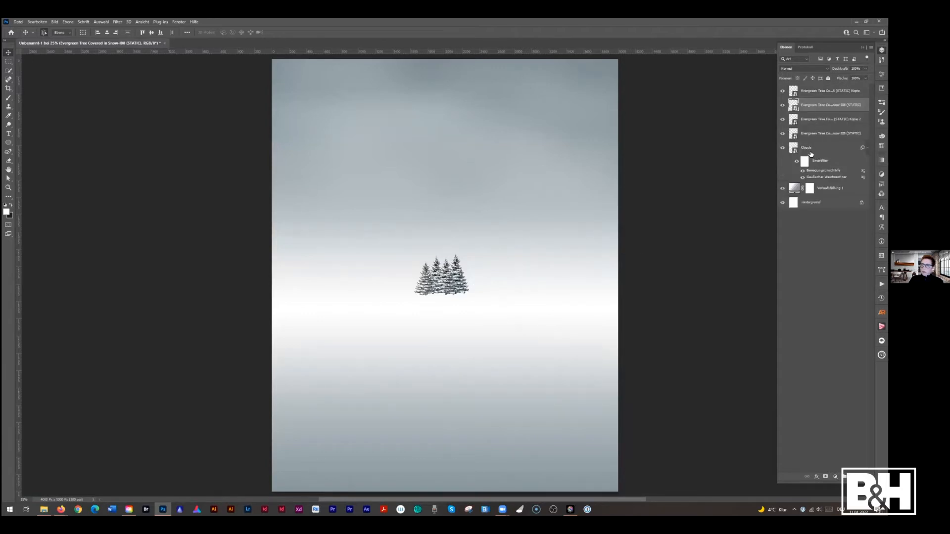
Add a new layer directly above the clouds layer and name it "Shadow"
{"action": "left_click", "coordinate": [811, 154]}
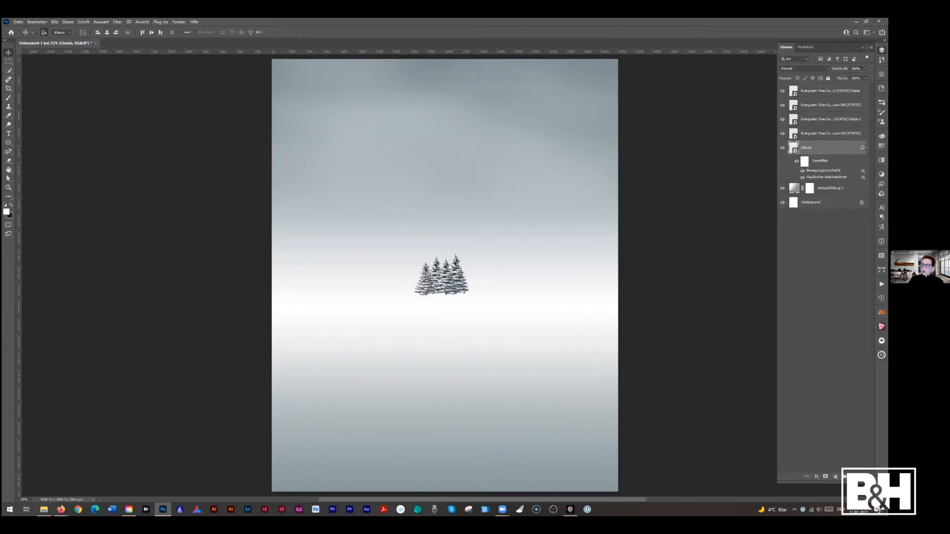
{"action": "left_click", "coordinate": [854, 477]}
{"action": "double_click", "coordinate": [807, 147]}
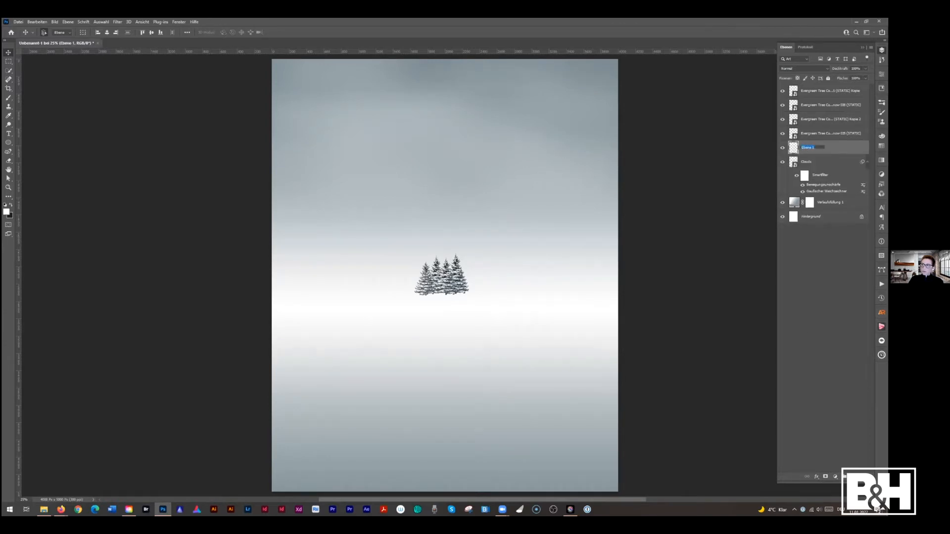
{"action": "type", "text": "Shadow"}
{"action": "key", "text": "Return"}
Squash the brush tip into a thin ellipse, rotate it to match the trees' base, and swap the foreground and background colors
{"action": "left_click", "coordinate": [9, 99]}
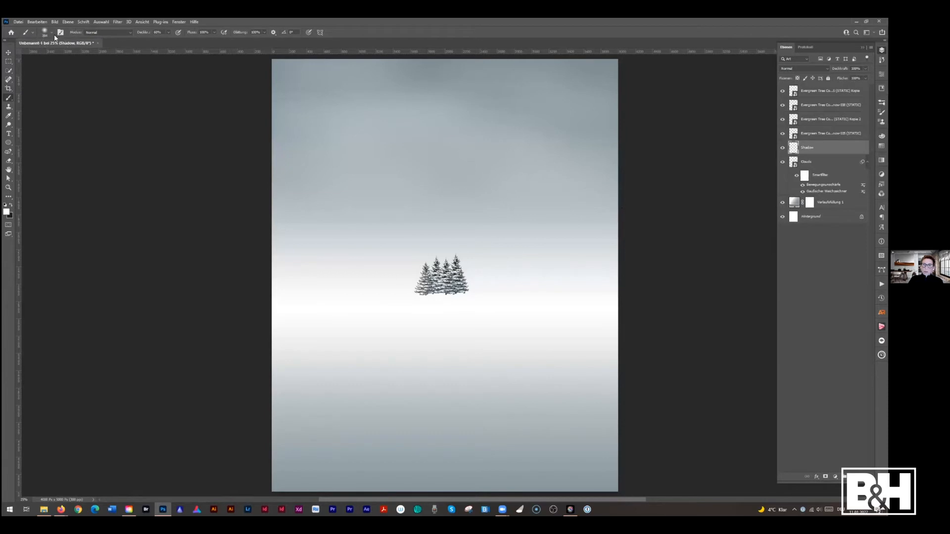
{"action": "left_click", "coordinate": [51, 33]}
{"action": "left_click_drag", "start_coordinate": [23, 49], "coordinate": [22, 57]}
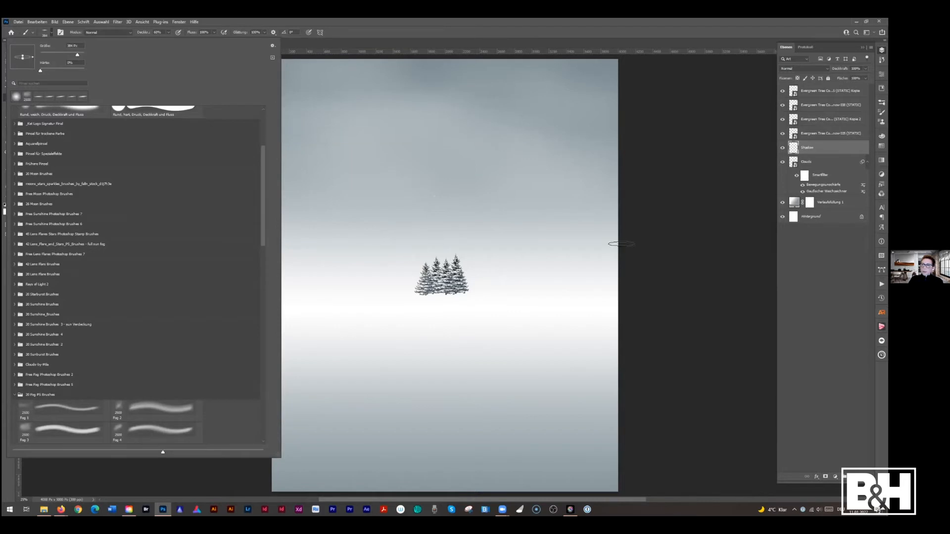
{"action": "left_click", "coordinate": [811, 149]}
{"action": "left_click_drag", "start_coordinate": [431, 294], "coordinate": [453, 297]}
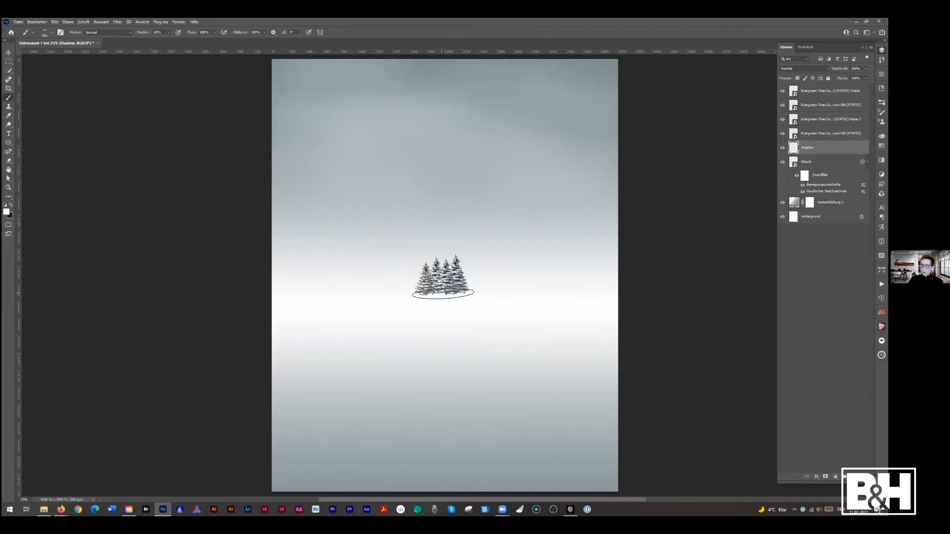
{"action": "key", "text": "Right"}
{"action": "key", "text": "Right"}
{"action": "key", "text": "Right"}
{"action": "key", "text": "Right"}
{"action": "key", "text": "Right"}
{"action": "key", "text": "Right"}
{"action": "key", "text": "Left"}
{"action": "key", "text": "Left"}
{"action": "key", "text": "Left"}
{"action": "key", "text": "Left"}
{"action": "key", "text": "Left"}
{"action": "key", "text": "Left"}
{"action": "key", "text": "Left"}
{"action": "key", "text": "Left"}
{"action": "key", "text": "Left"}
{"action": "left_click", "coordinate": [12, 206]}
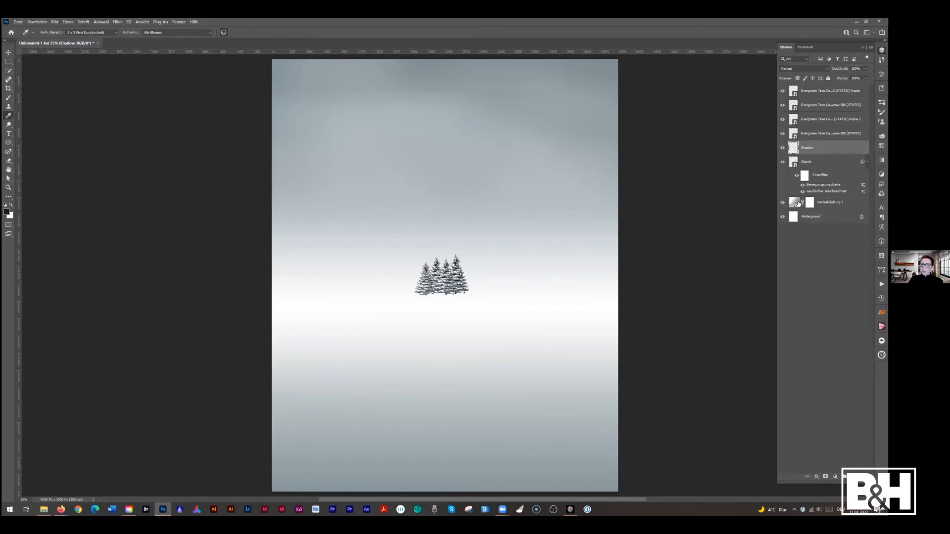
Look up the hex code of the gradient fill's darker end color, leaving the gradient as it is
{"action": "left_click", "coordinate": [797, 204]}
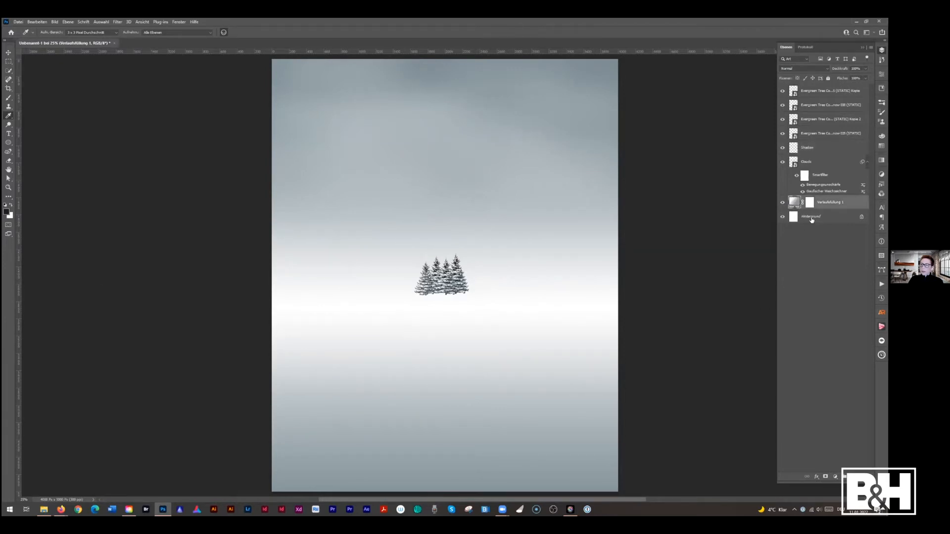
{"action": "double_click", "coordinate": [794, 202]}
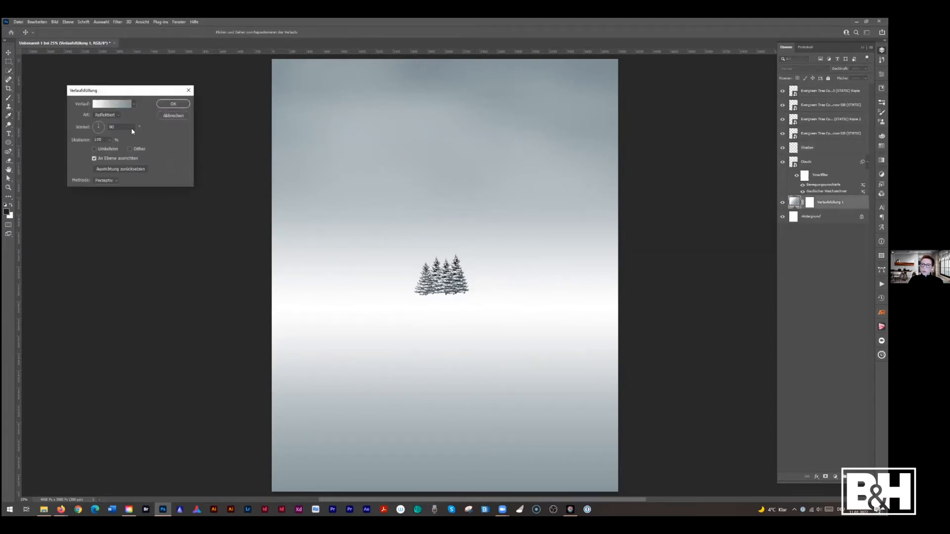
{"action": "left_click", "coordinate": [132, 104]}
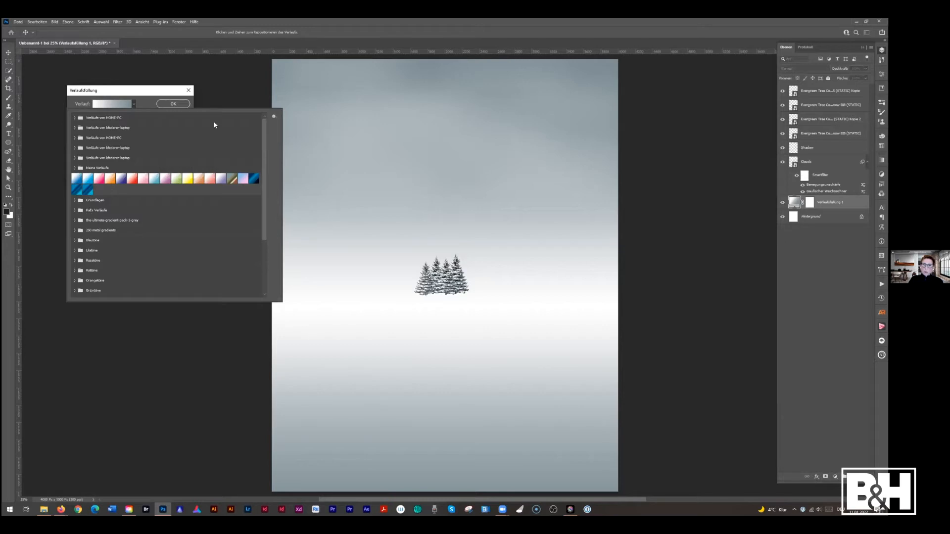
{"action": "left_click", "coordinate": [111, 104]}
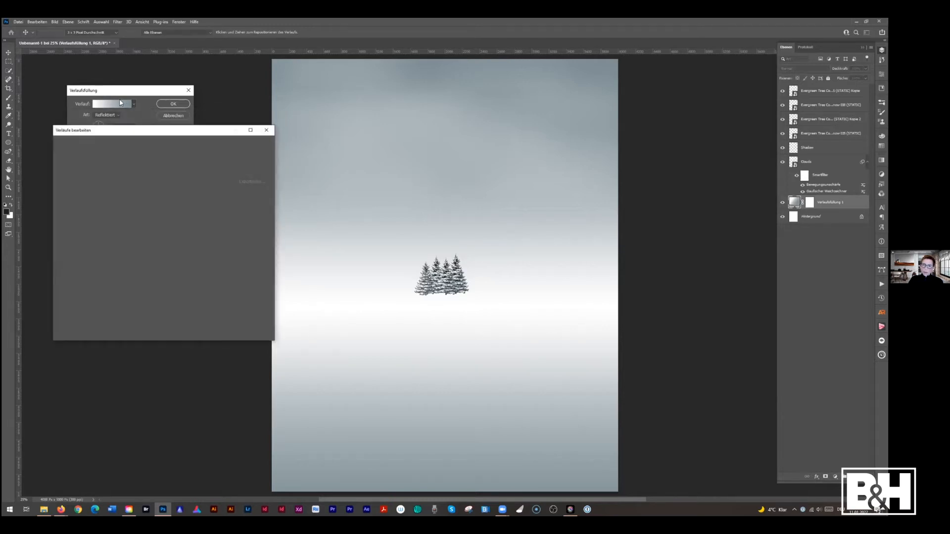
{"action": "double_click", "coordinate": [264, 293]}
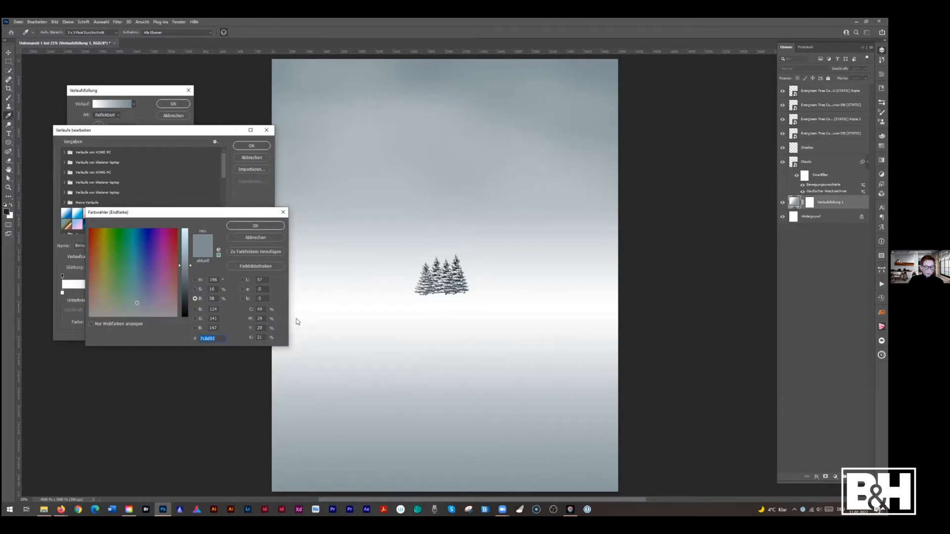
{"action": "left_click", "coordinate": [256, 226]}
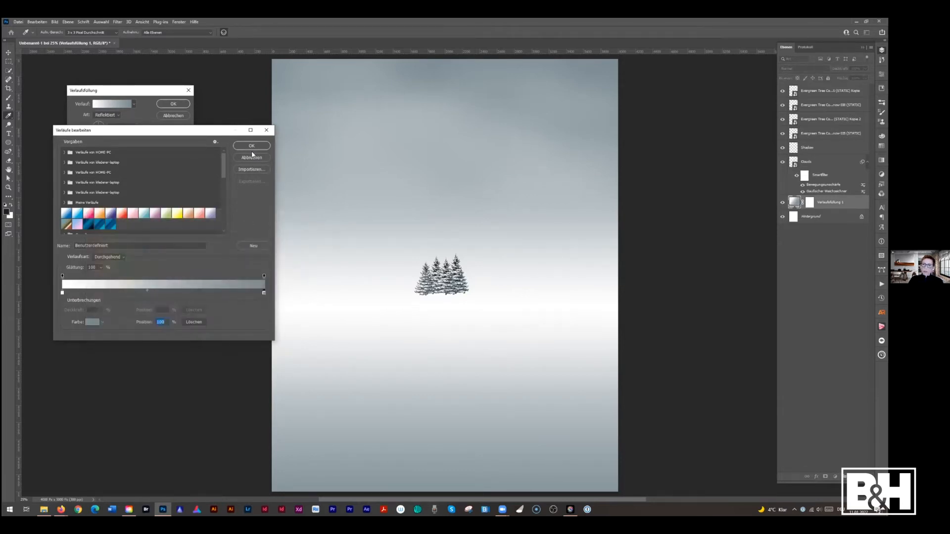
{"action": "left_click", "coordinate": [249, 157]}
{"action": "left_click", "coordinate": [174, 116]}
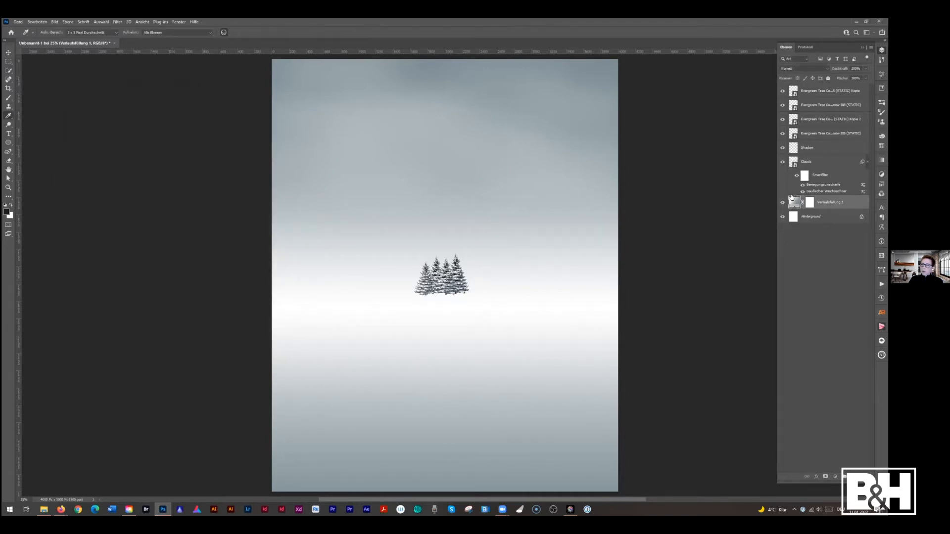
With the Shadow layer active, set the foreground color to 7c8d93 and darken it to about 14% brightness
{"action": "left_click", "coordinate": [808, 148]}
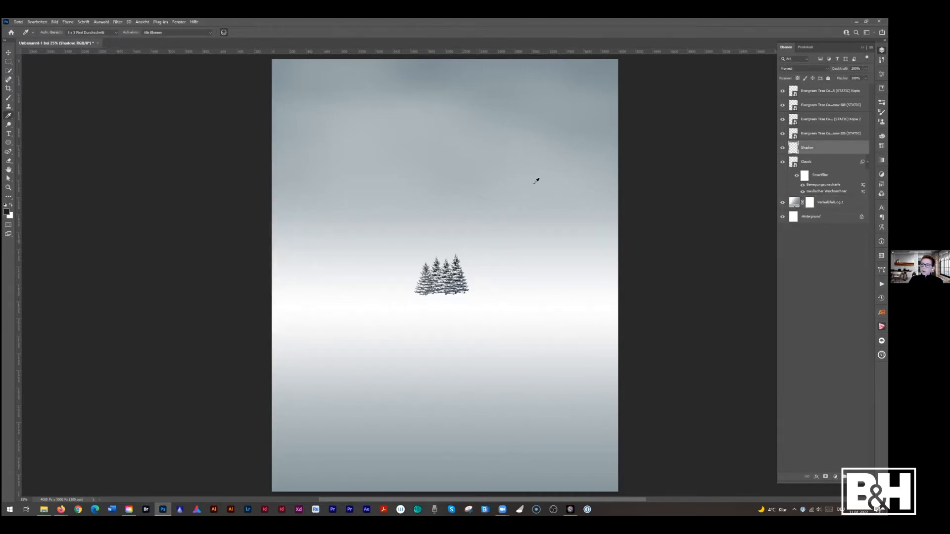
{"action": "left_click", "coordinate": [7, 213]}
{"action": "left_click_drag", "start_coordinate": [215, 337], "coordinate": [200, 336]}
{"action": "type", "text": "7c8d93"}
{"action": "left_click_drag", "start_coordinate": [190, 267], "coordinate": [188, 302]}
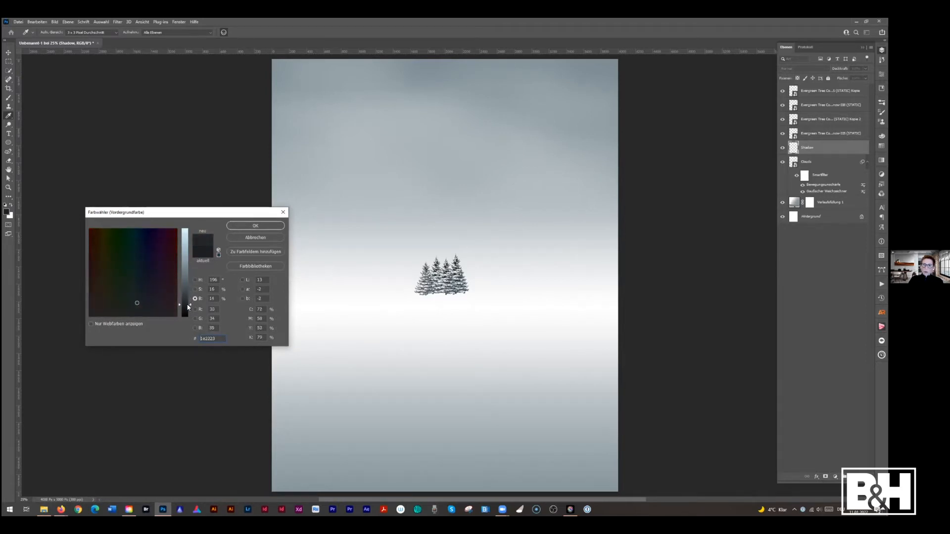
{"action": "left_click", "coordinate": [255, 226]}
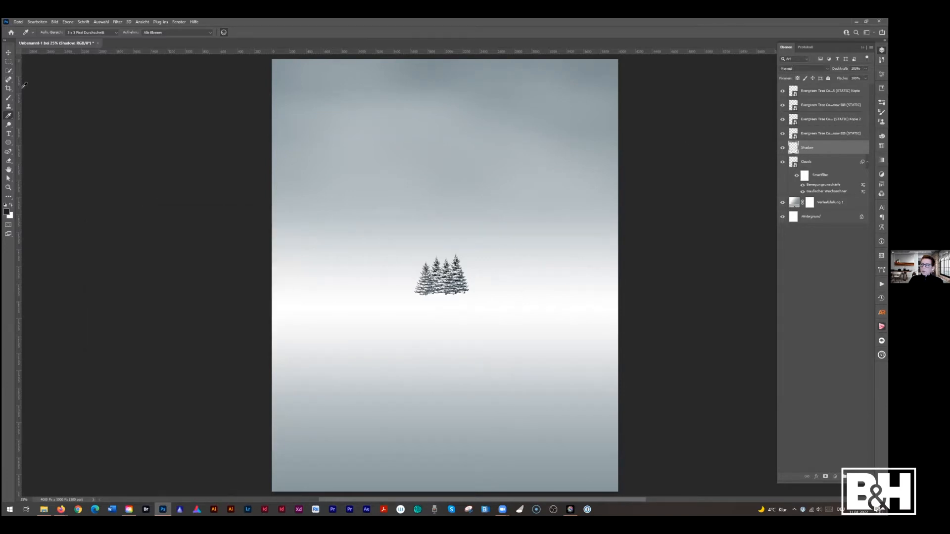
Try painting a soft shadow at the base of the tree cluster with the flattened brush
{"action": "left_click", "coordinate": [8, 98]}
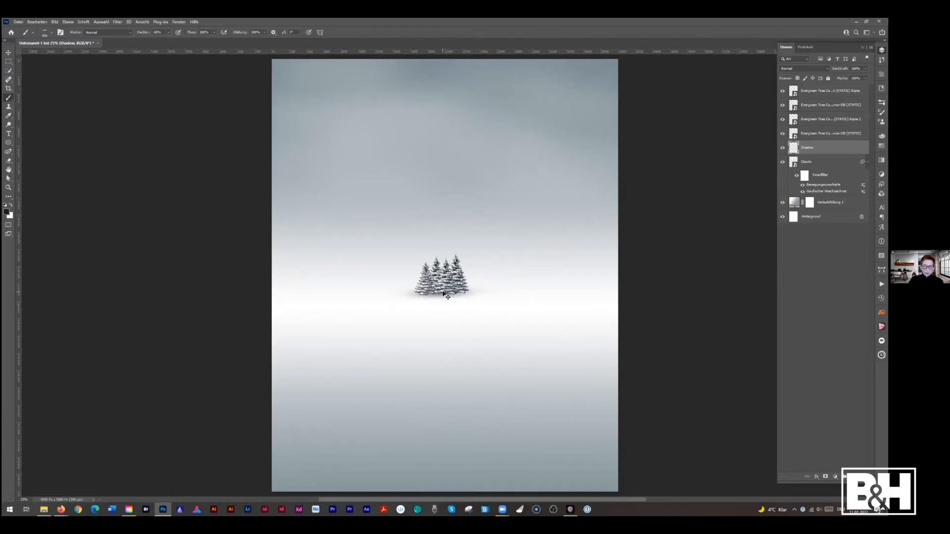
{"action": "key", "text": "ctrl+z"}
{"action": "left_click", "coordinate": [50, 33]}
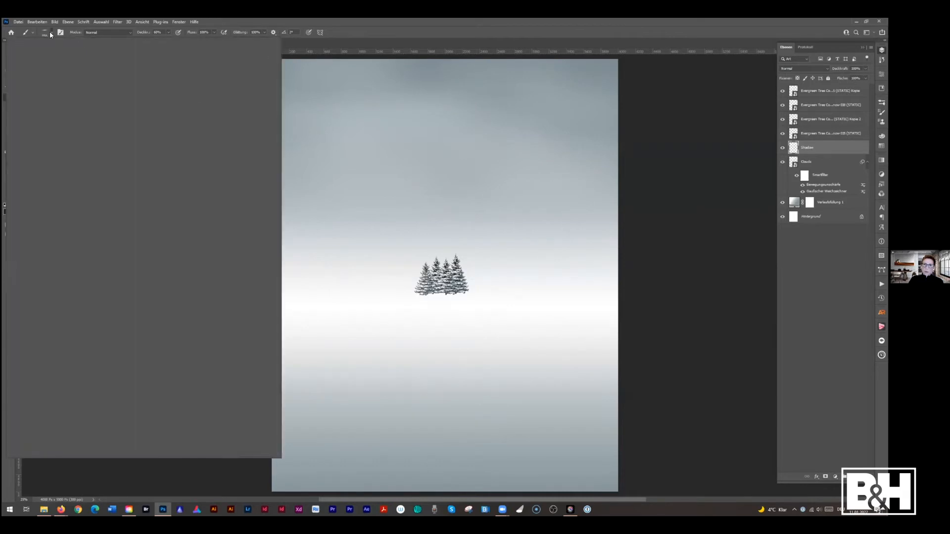
{"action": "left_click", "coordinate": [797, 150]}
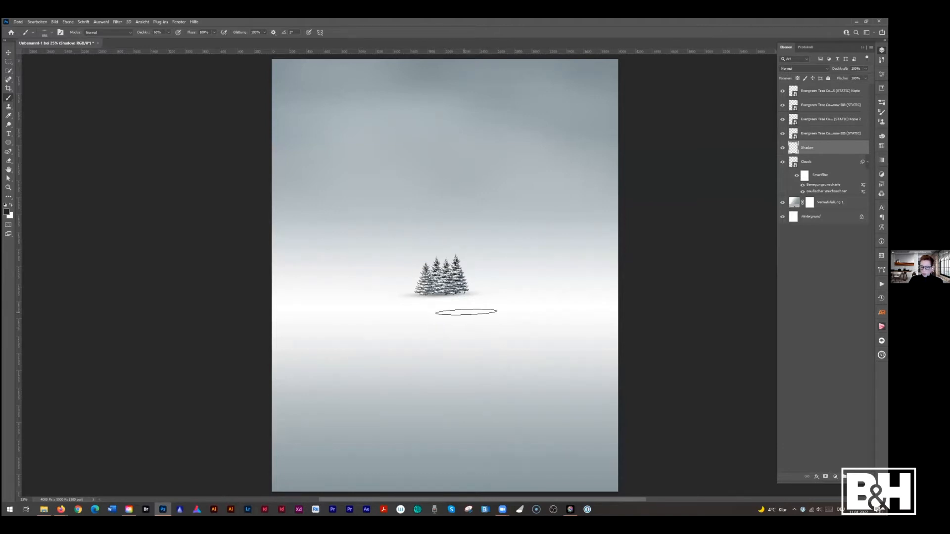
{"action": "key", "text": "v"}
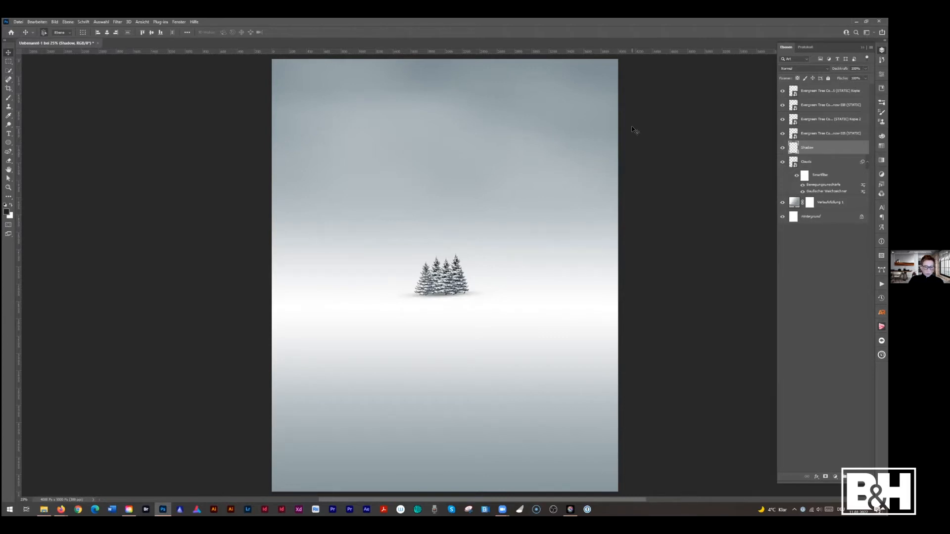
{"action": "left_click", "coordinate": [782, 148]}
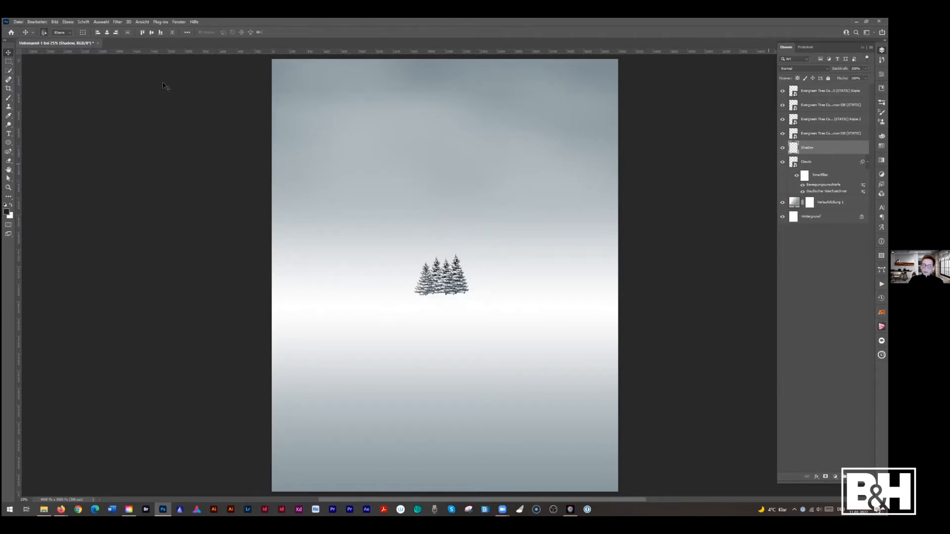
Set the brush opacity to 70% and paint a flat, soft shadow beneath the tree cluster on the Shadow layer
{"action": "left_click", "coordinate": [9, 98]}
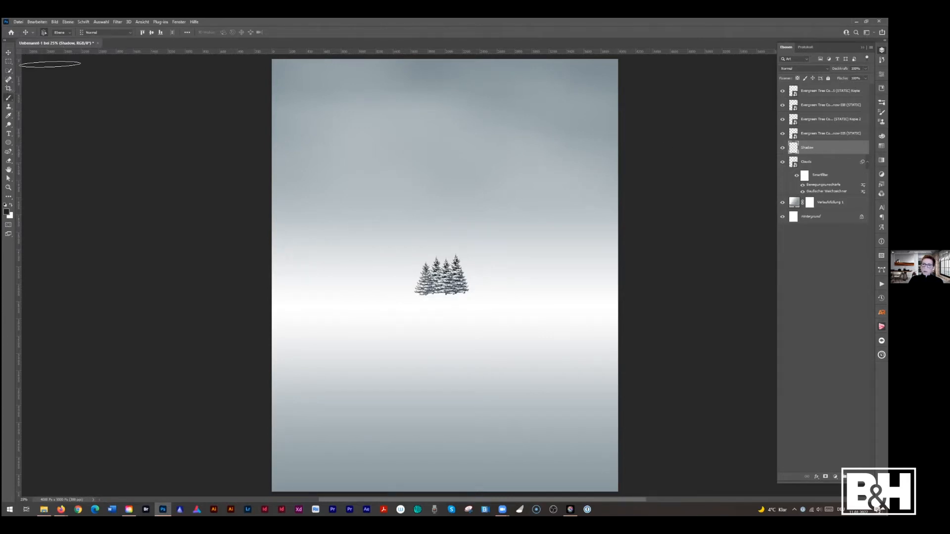
{"action": "left_click", "coordinate": [156, 32]}
{"action": "type", "text": "70"}
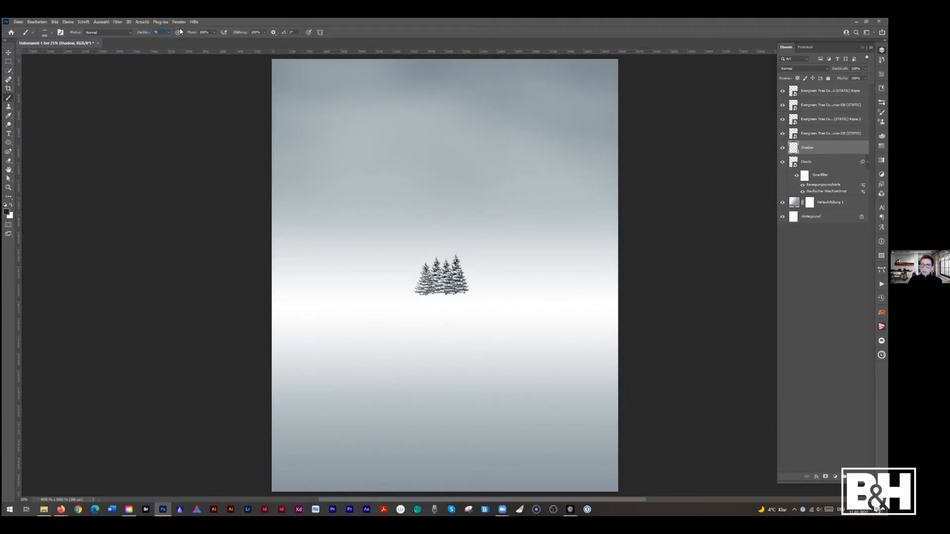
{"action": "key", "text": "Return"}
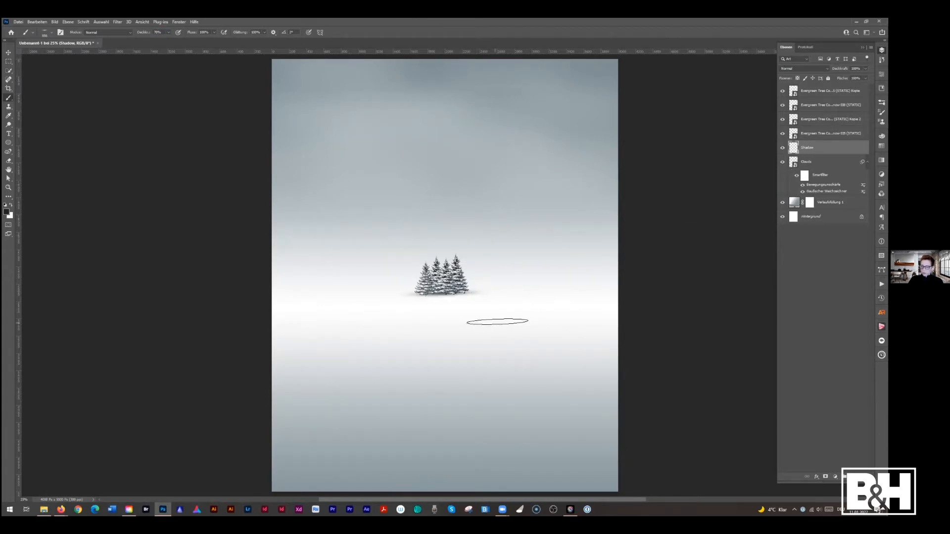
Stretch the painted shadow slightly downward beneath the tree cluster with Free Transform
{"action": "left_click", "coordinate": [10, 53]}
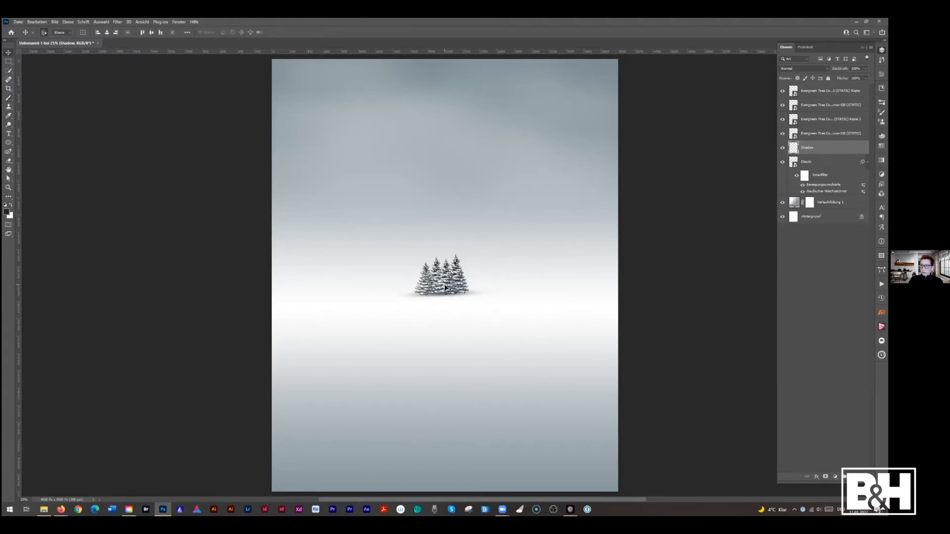
{"action": "key", "text": "ctrl+t"}
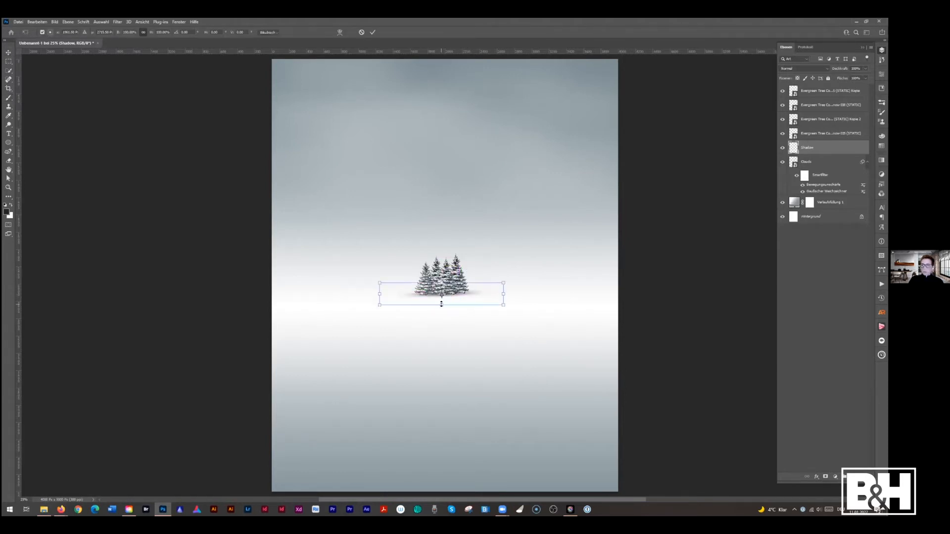
{"action": "left_click_drag", "start_coordinate": [441, 304], "coordinate": [442, 307]}
{"action": "left_click", "coordinate": [373, 33]}
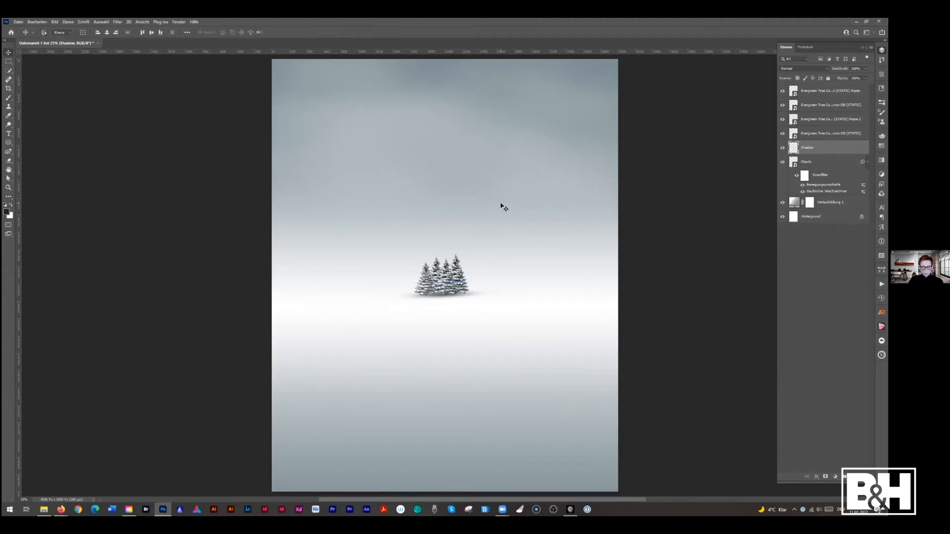
Free-transform the painted shadow again, tilting it slightly and nudging it sideways to fit the bases of the trees
{"action": "key", "text": "ctrl+t"}
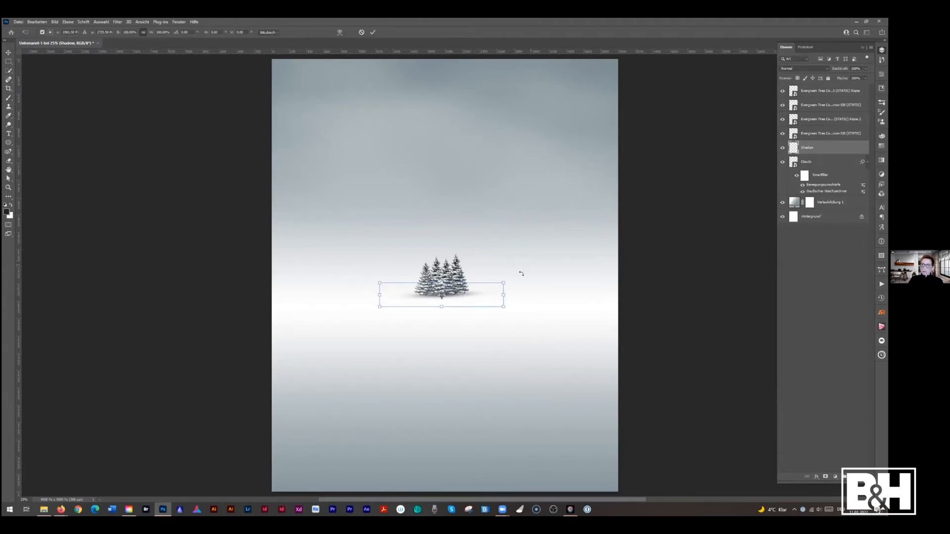
{"action": "left_click_drag", "start_coordinate": [521, 272], "coordinate": [521, 272]}
{"action": "key", "text": "Right"}
{"action": "key", "text": "Right"}
{"action": "key", "text": "Right"}
{"action": "key", "text": "Right"}
{"action": "key", "text": "Right"}
{"action": "key", "text": "Right"}
{"action": "key", "text": "Right"}
{"action": "left_click", "coordinate": [372, 31]}
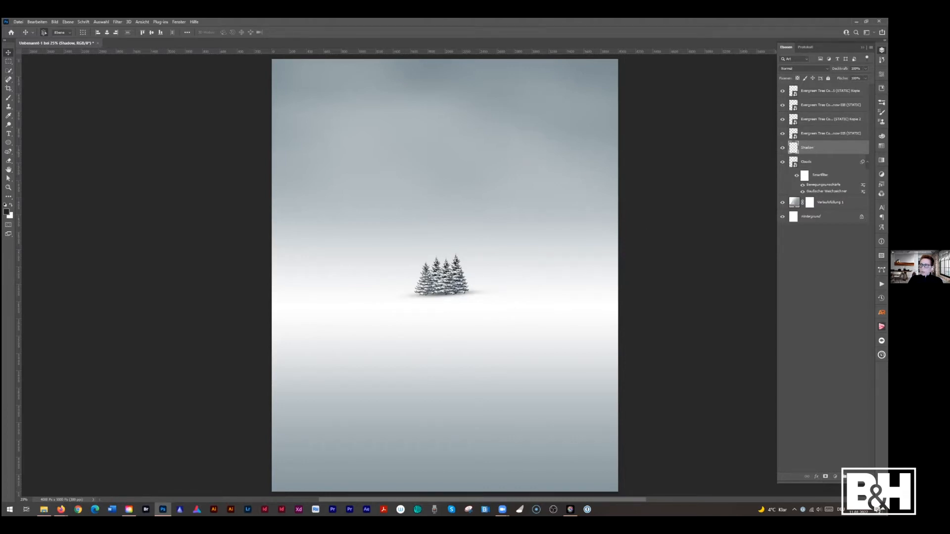
Add a new layer above the topmost evergreen layer and name it Fog
{"action": "left_click", "coordinate": [821, 91]}
{"action": "left_click", "coordinate": [854, 476]}
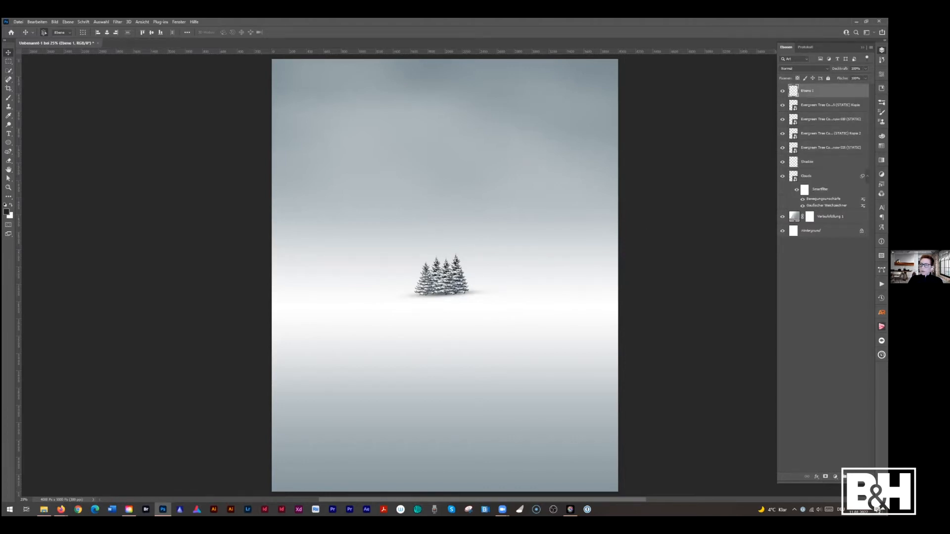
{"action": "double_click", "coordinate": [806, 91]}
{"action": "type", "text": "Fog"}
{"action": "key", "text": "Return"}
Choose the Fog 4 brush from the 20 Fog PS Brushes set for painting on the Fog layer
{"action": "key", "text": "b"}
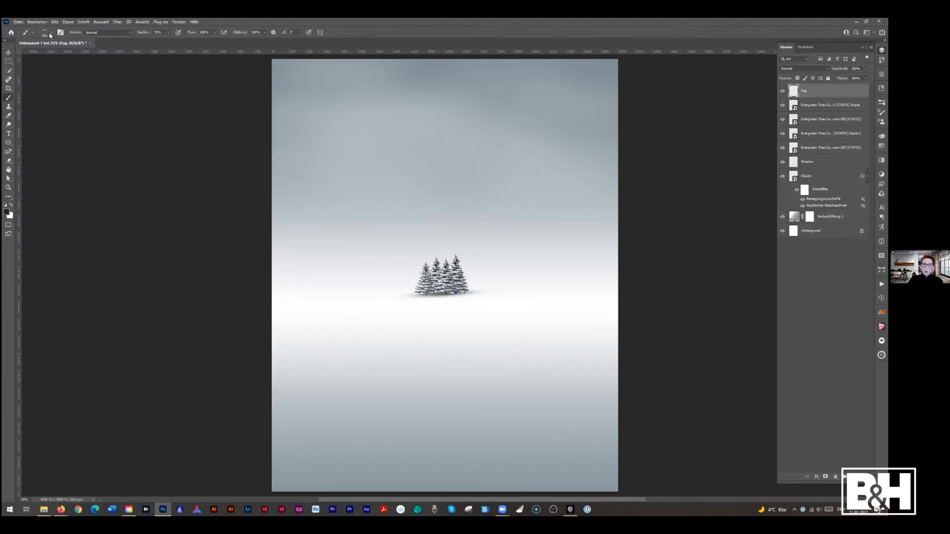
{"action": "left_click", "coordinate": [49, 33]}
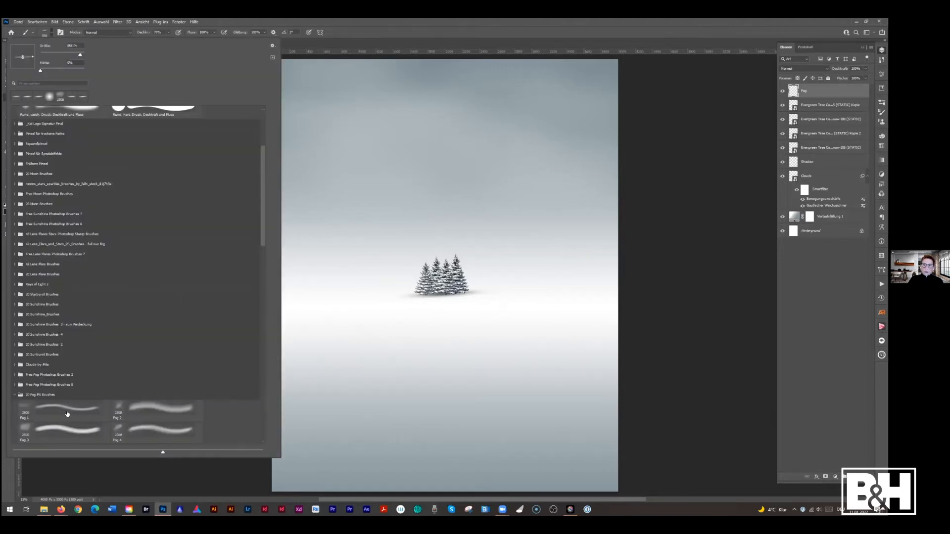
{"action": "scroll", "coordinate": [122, 376], "scroll_direction": "down", "scroll_amount": 3}
{"action": "scroll", "coordinate": [121, 375], "scroll_direction": "down", "scroll_amount": 5}
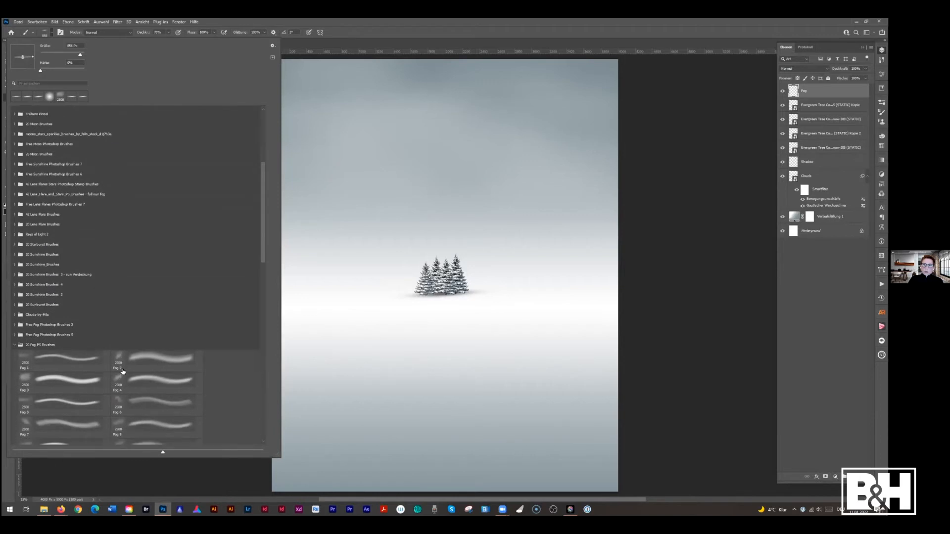
{"action": "scroll", "coordinate": [127, 381], "scroll_direction": "down", "scroll_amount": 2}
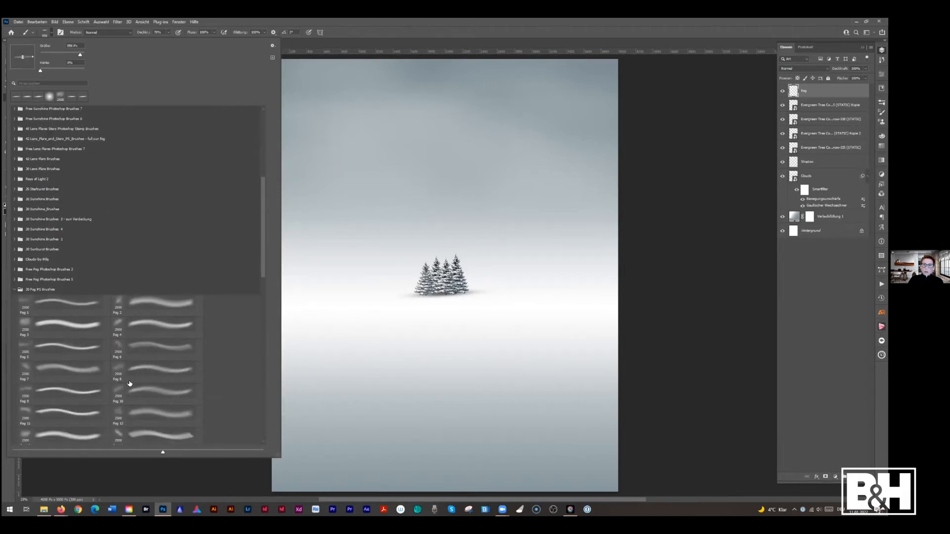
{"action": "scroll", "coordinate": [133, 391], "scroll_direction": "down", "scroll_amount": 2}
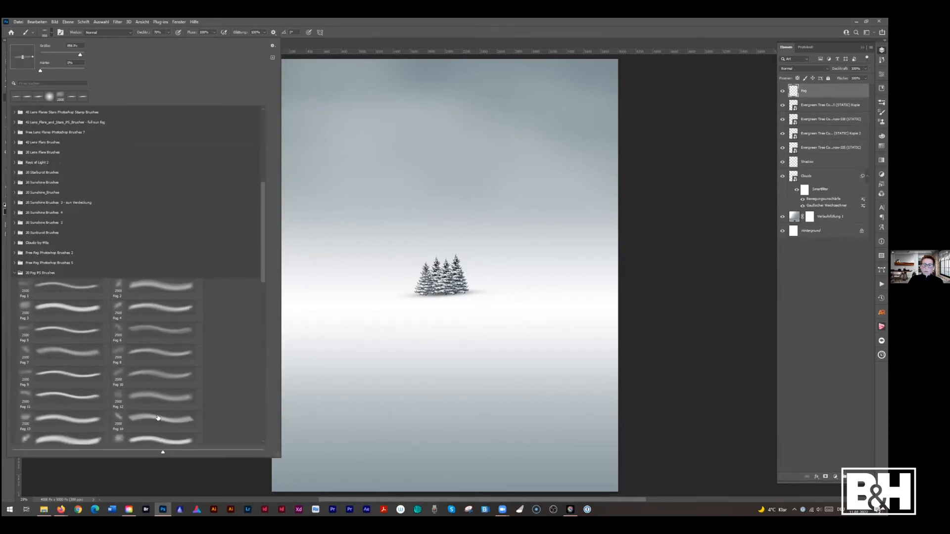
{"action": "left_click", "coordinate": [146, 307]}
{"action": "left_click", "coordinate": [797, 93]}
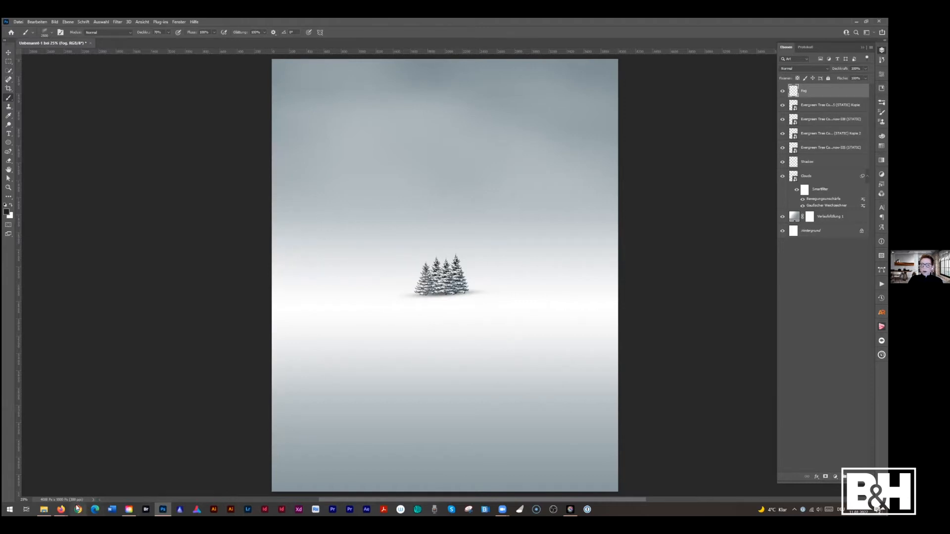
Switch to the browser and search Brusheezy for "fog" brushes
{"action": "mouse_move", "coordinate": [59, 508]}
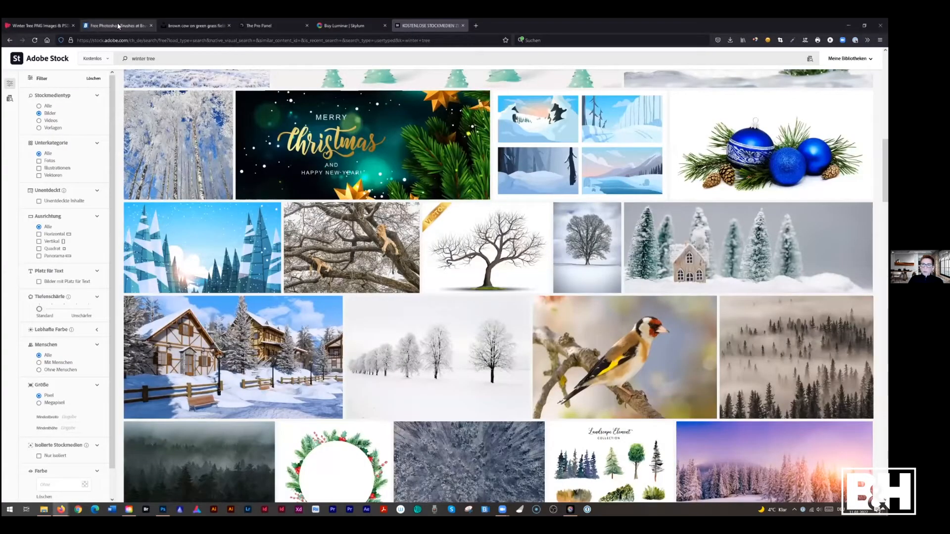
{"action": "left_click", "coordinate": [119, 25]}
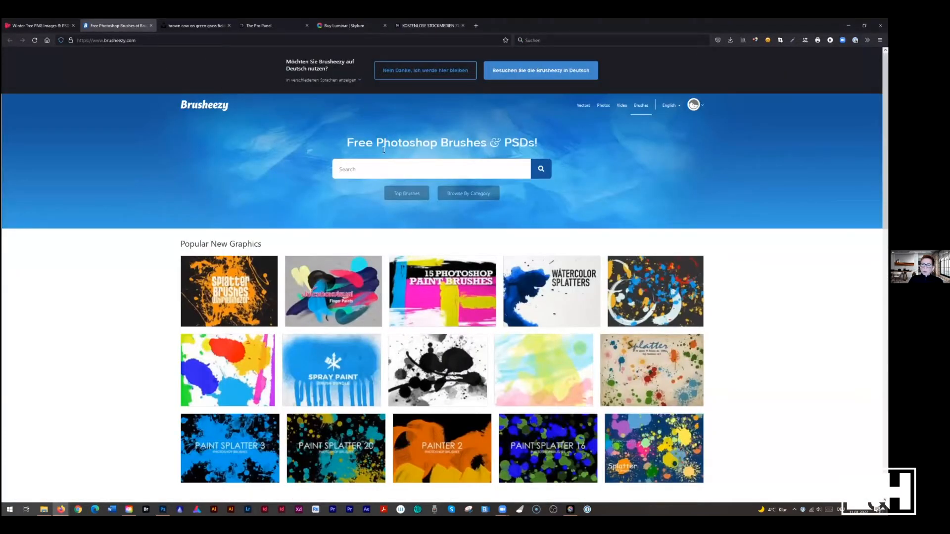
{"action": "left_click", "coordinate": [370, 169]}
{"action": "type", "text": "fog"}
{"action": "key", "text": "Return"}
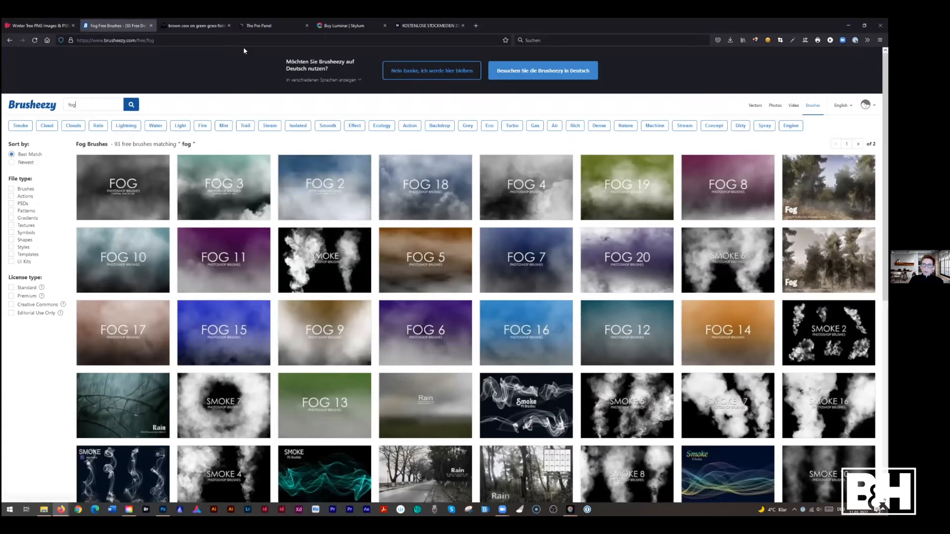
Return to Photoshop, rotate the fog brush tip in small increments and set its opacity to 100%
{"action": "left_click", "coordinate": [162, 509]}
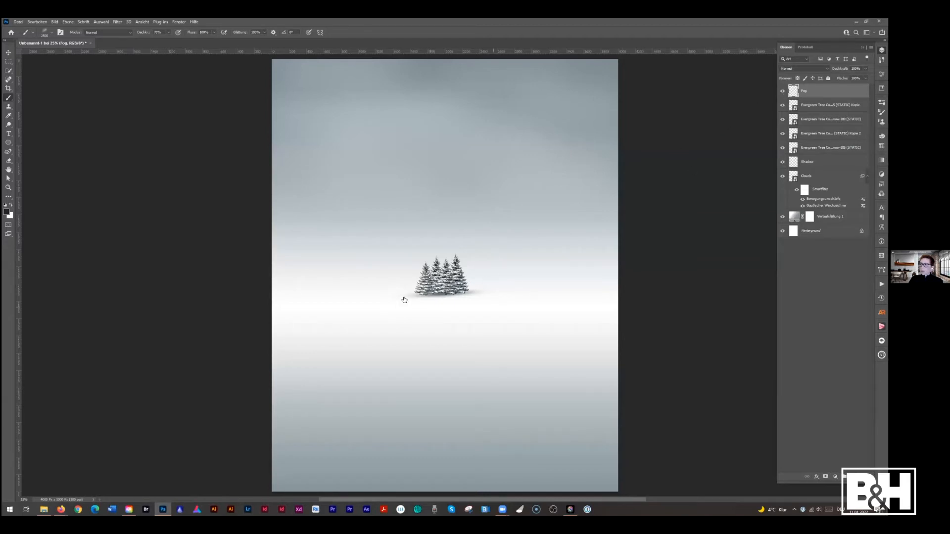
{"action": "key", "text": "Right"}
{"action": "key", "text": "Right"}
{"action": "key", "text": "Right"}
{"action": "key", "text": "Right"}
{"action": "key", "text": "Right"}
{"action": "key", "text": "Right"}
{"action": "key", "text": "Right"}
{"action": "key", "text": "Right"}
{"action": "key", "text": "Right"}
{"action": "key", "text": "Right"}
{"action": "key", "text": "Right"}
{"action": "key", "text": "0"}
Undo a dark test dab, swap the foreground color to white and stamp fog once over the tree cluster
{"action": "left_click", "coordinate": [438, 289]}
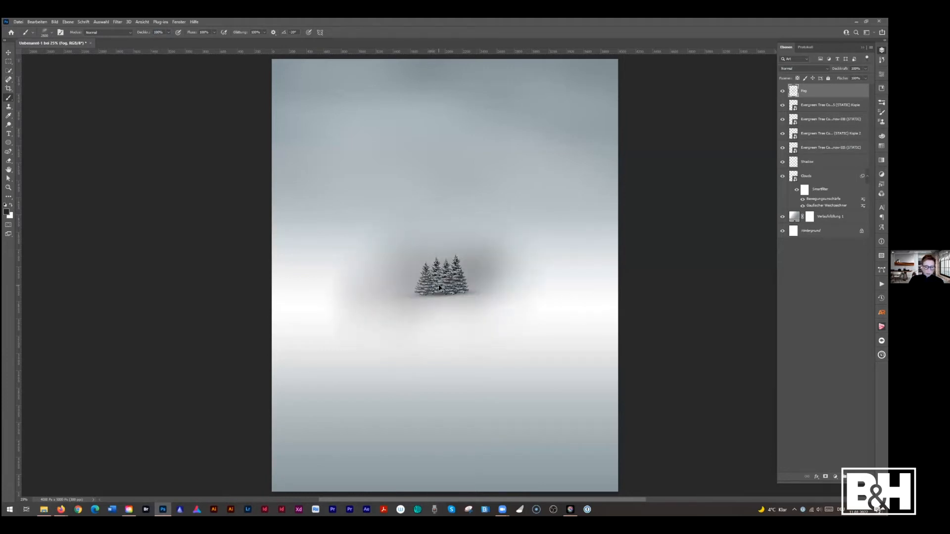
{"action": "key", "text": "ctrl+z"}
{"action": "key", "text": "x"}
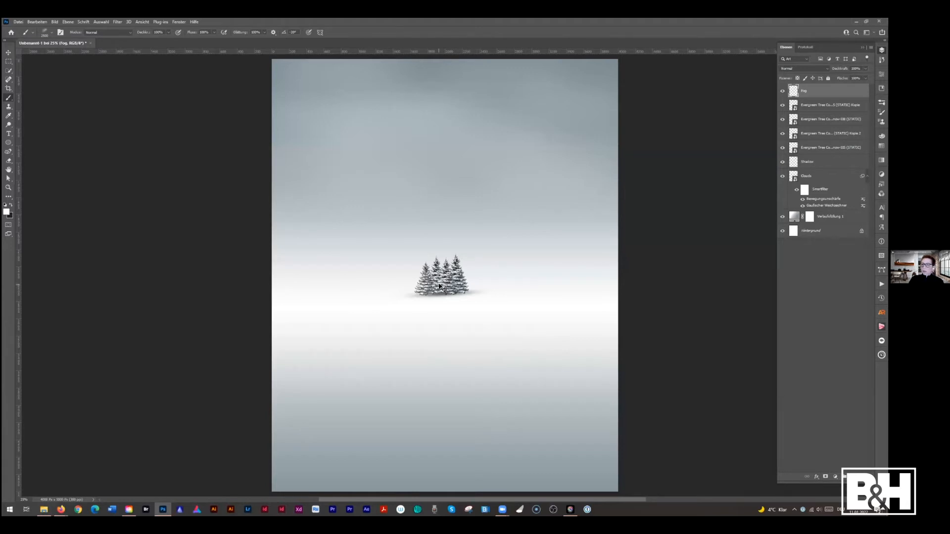
{"action": "left_click", "coordinate": [445, 290]}
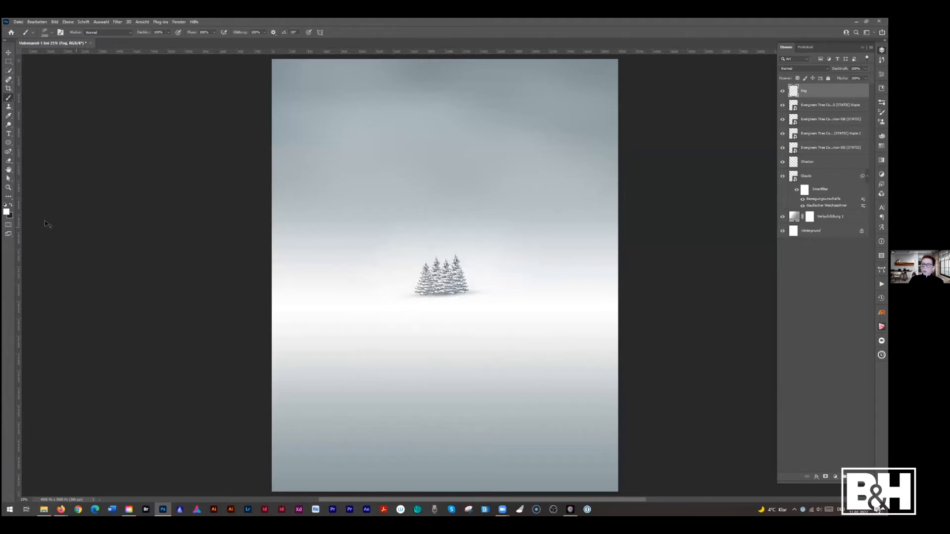
Group the four evergreen layers under the name Trees and clip the Fog layer to that group
{"action": "left_click", "coordinate": [812, 108]}
{"action": "left_click", "coordinate": [812, 151], "text": "shift"}
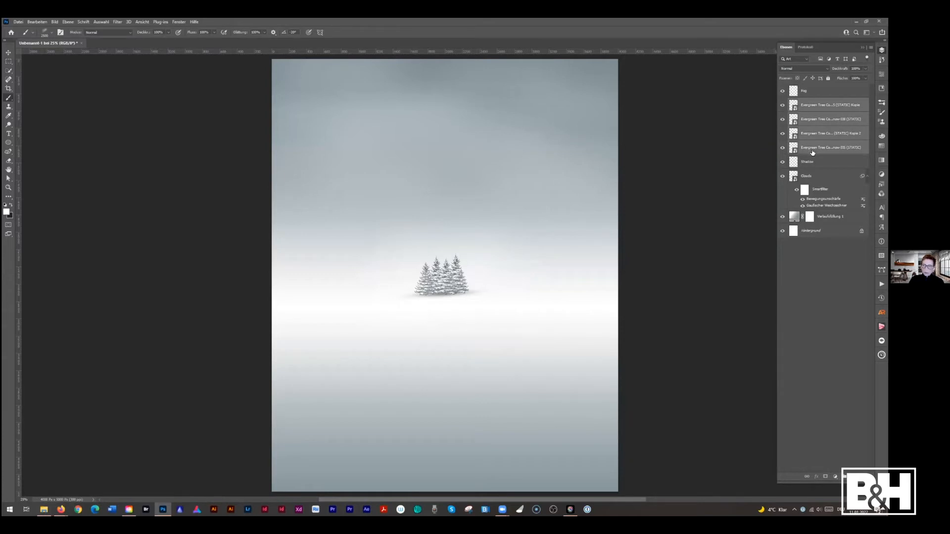
{"action": "key", "text": "ctrl+g"}
{"action": "double_click", "coordinate": [811, 102]}
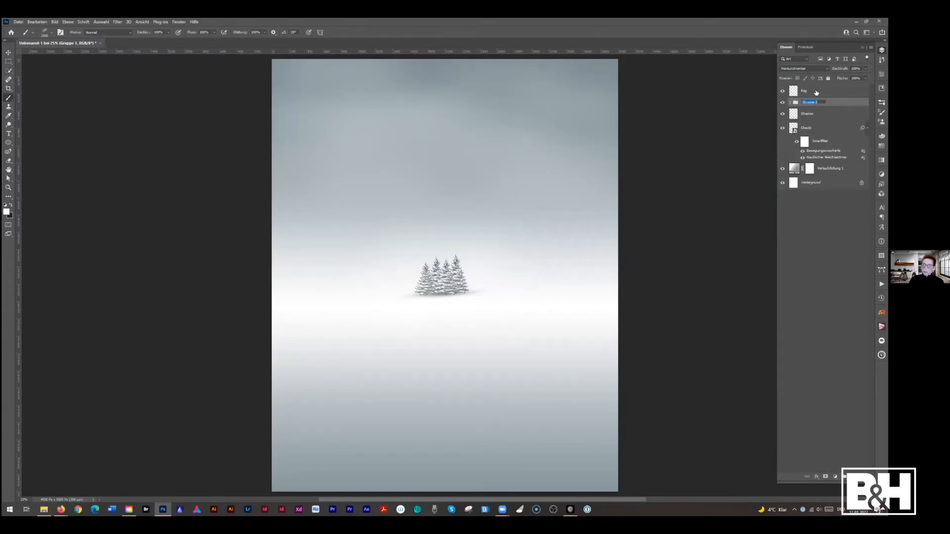
{"action": "type", "text": "trees"}
{"action": "key", "text": "Return"}
{"action": "key", "text": "alt+]"}
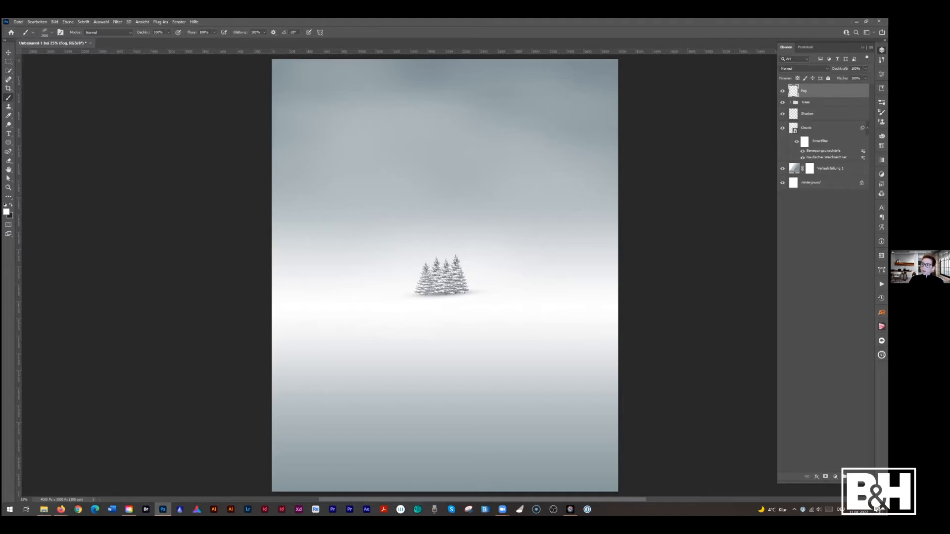
{"action": "key", "text": "ctrl+alt+g"}
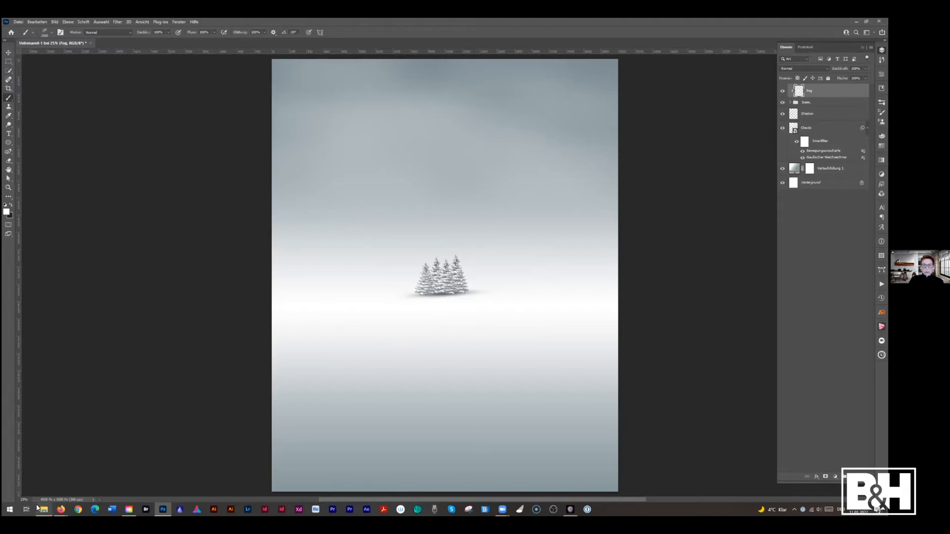
Switch to the browser and view the Unsplash photo of two antlered deer in a misty meadow
{"action": "mouse_move", "coordinate": [44, 509]}
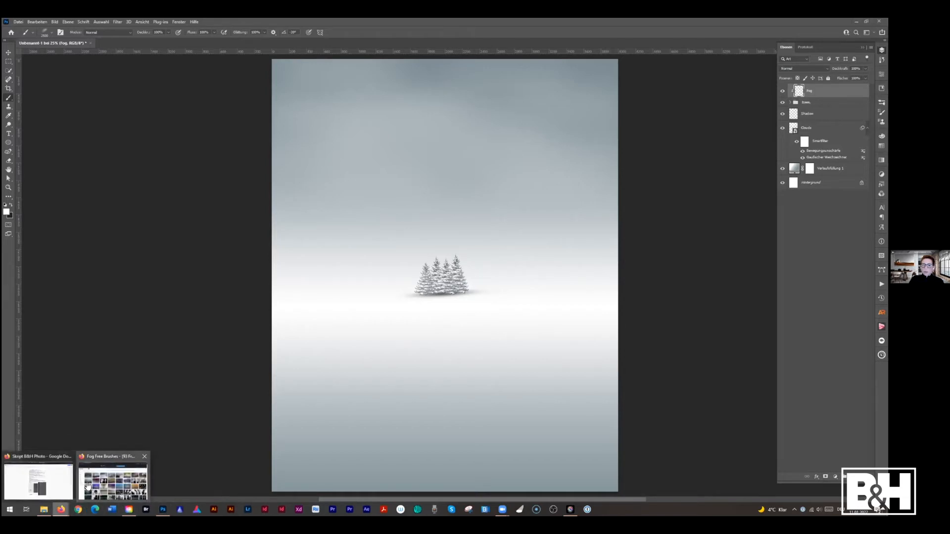
{"action": "left_click", "coordinate": [87, 487]}
{"action": "left_click", "coordinate": [193, 28]}
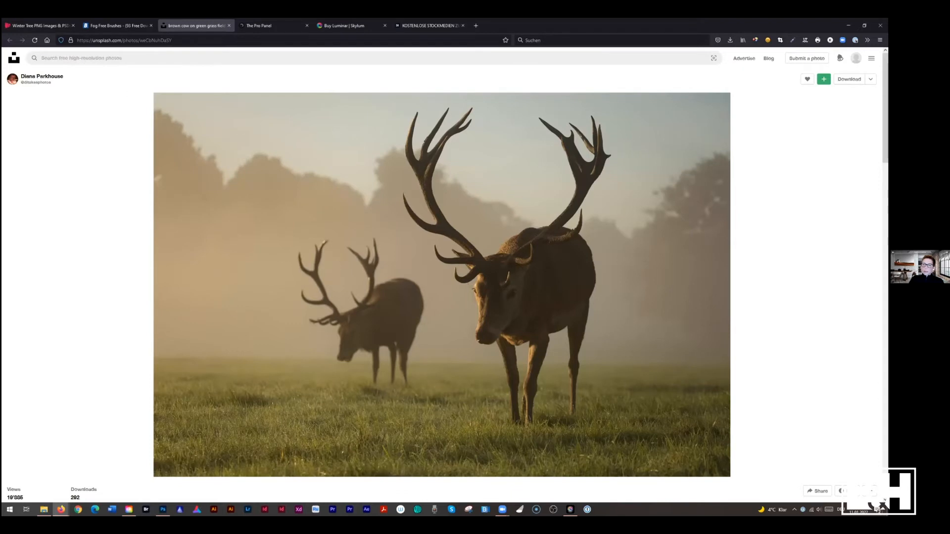
Back in Photoshop, place the misty deer photo across the full canvas width as a new layer above Fog
{"action": "left_click", "coordinate": [163, 510]}
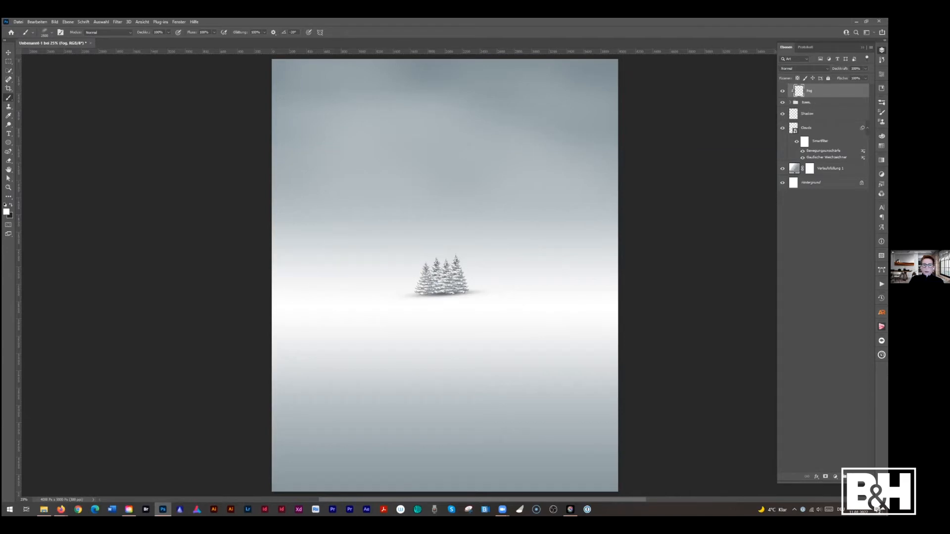
{"action": "left_click_drag", "start_coordinate": [269, 154], "coordinate": [370, 198]}
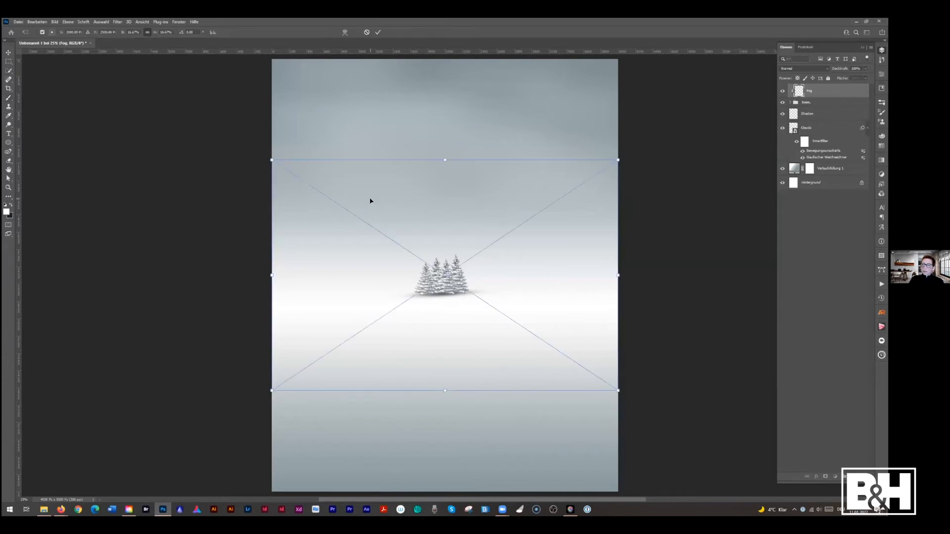
{"action": "left_click", "coordinate": [378, 33]}
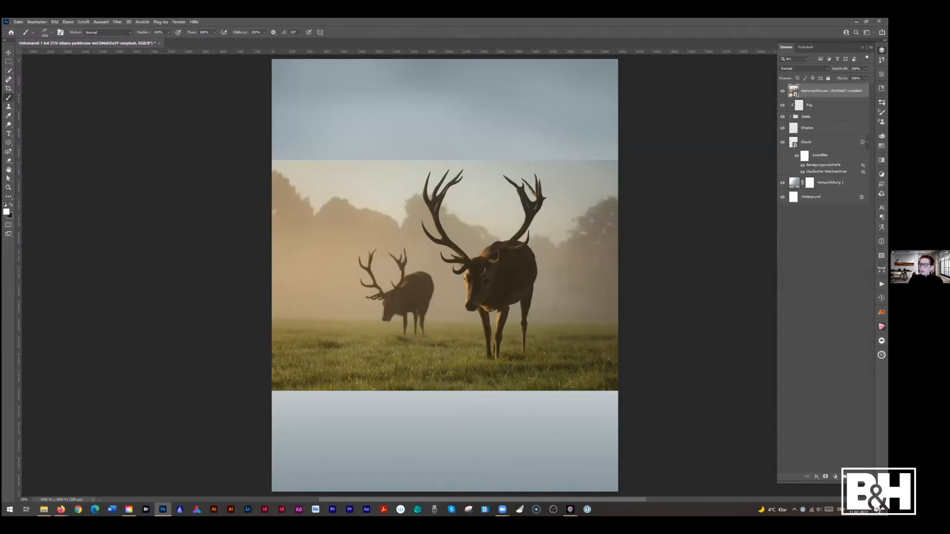
Remove the background of the placed deer photo with the remove.bg plug-in
{"action": "left_click", "coordinate": [881, 354]}
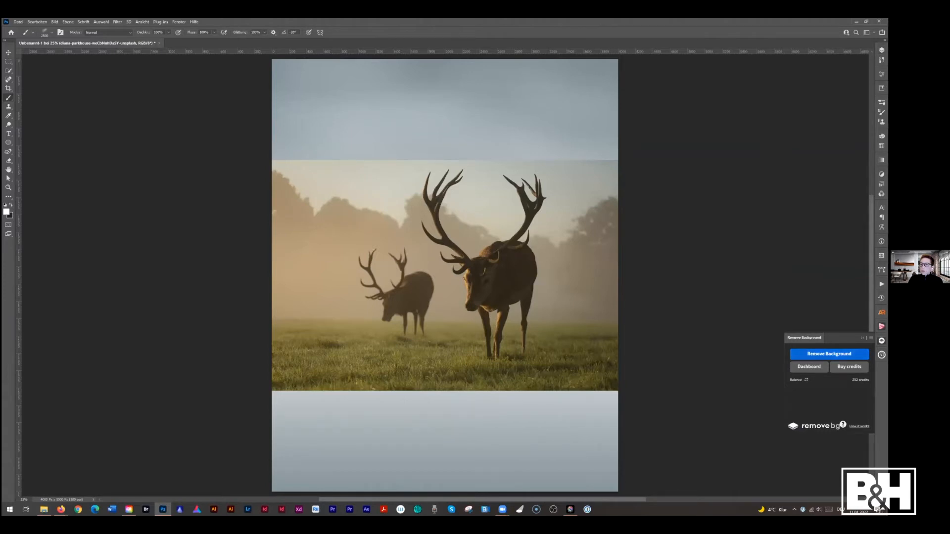
{"action": "left_click", "coordinate": [882, 50]}
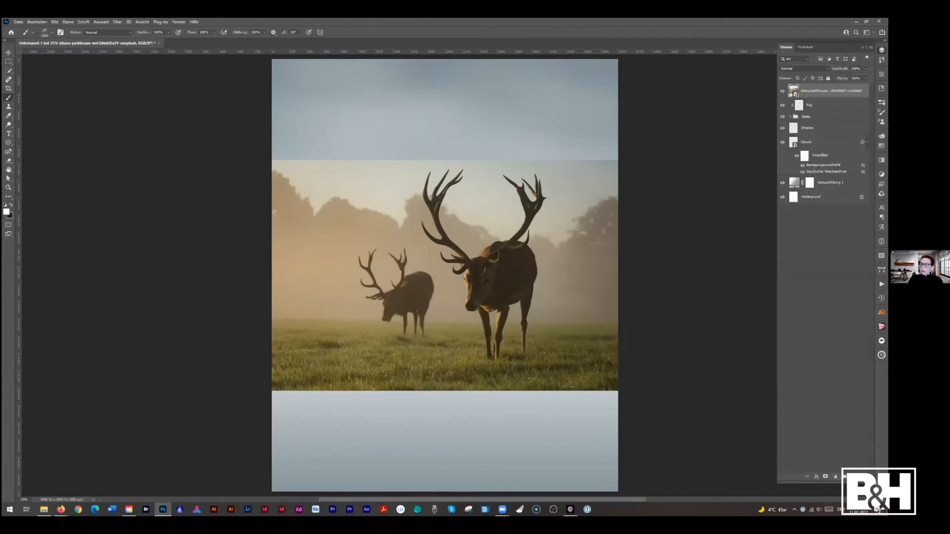
{"action": "left_click", "coordinate": [881, 340]}
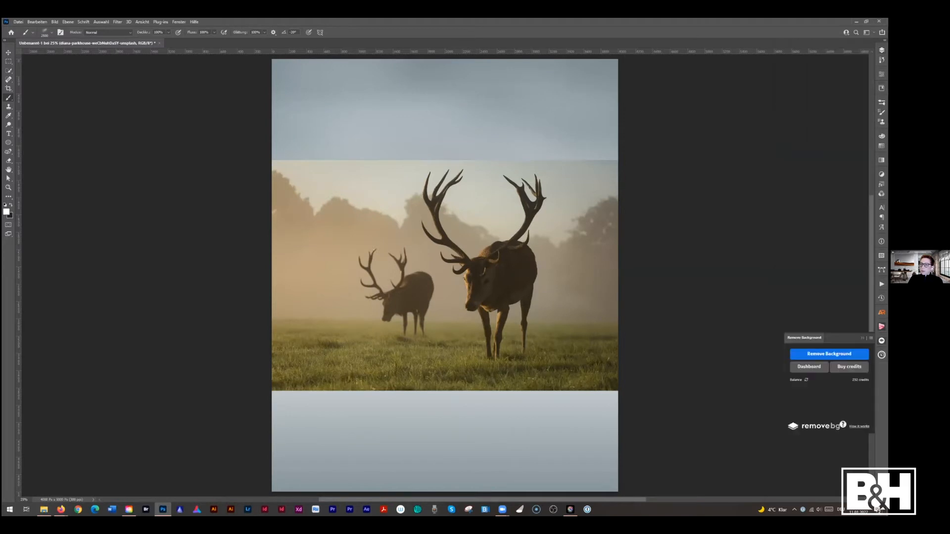
{"action": "left_click", "coordinate": [838, 354]}
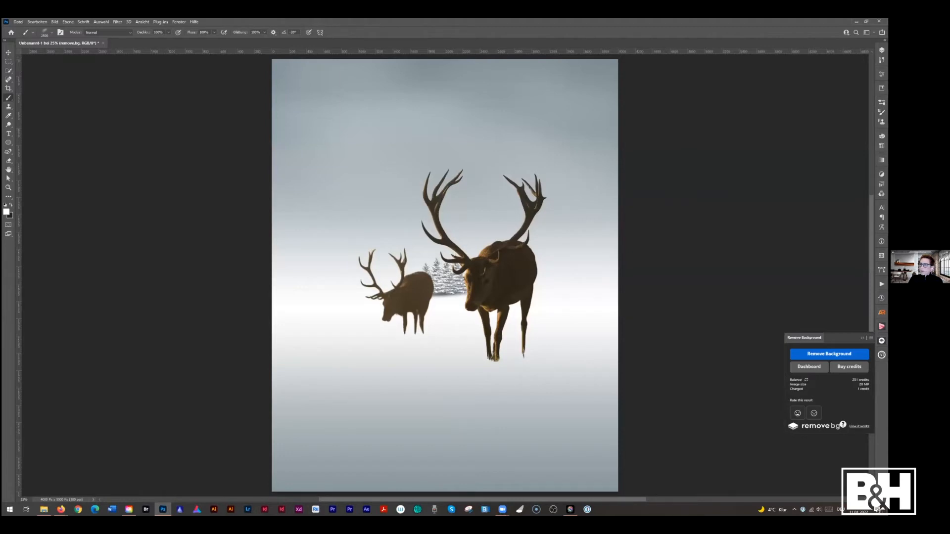
Select the remove.bg cutout together with the hidden original deer photo layer and convert both into one smart object
{"action": "left_click", "coordinate": [882, 50]}
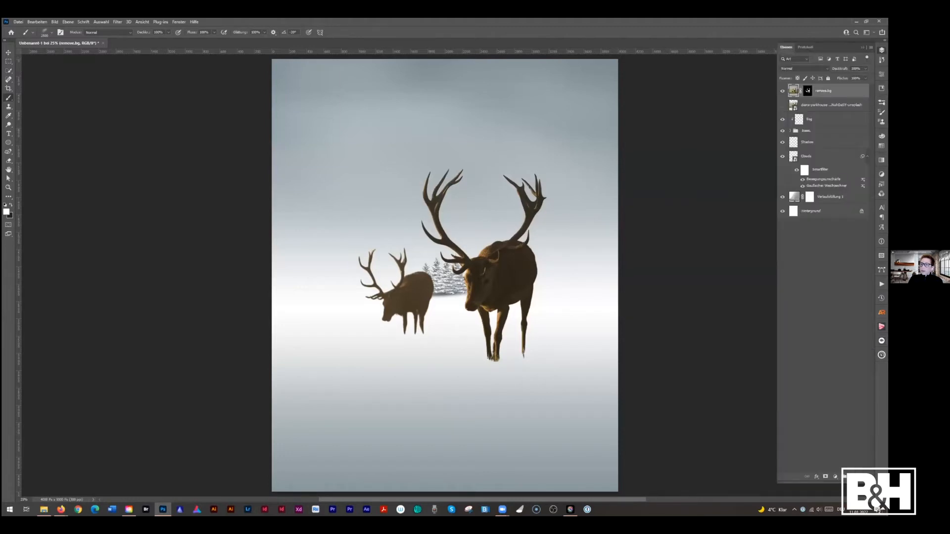
{"action": "right_click", "coordinate": [791, 105]}
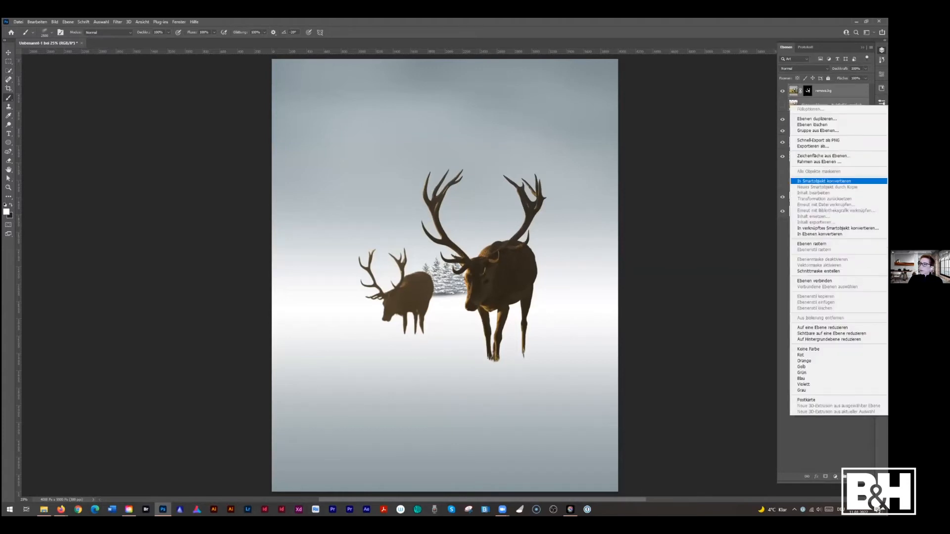
{"action": "left_click", "coordinate": [817, 182]}
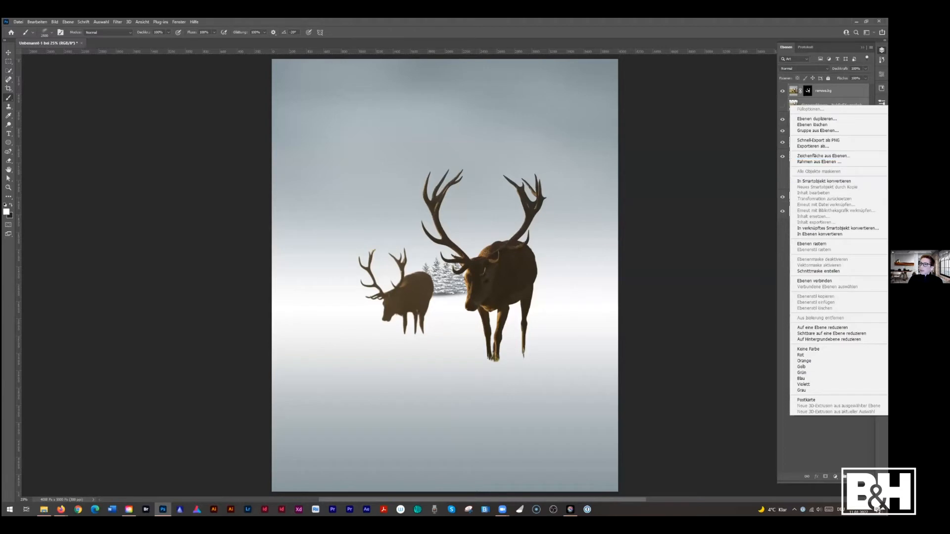
Reselect the remove.bg deer cutout and its hidden original photo layer and combine them into a single smart object
{"action": "left_click", "coordinate": [812, 107]}
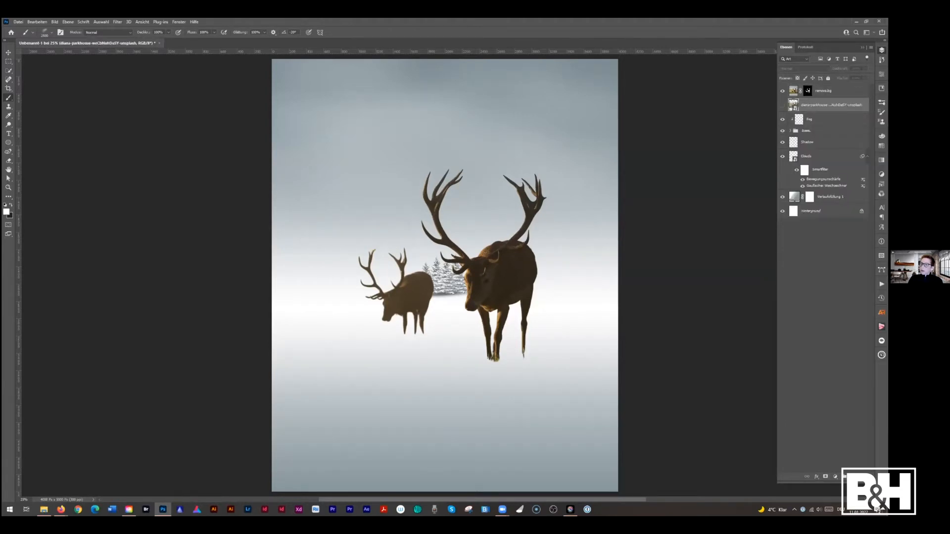
{"action": "left_click", "coordinate": [823, 91]}
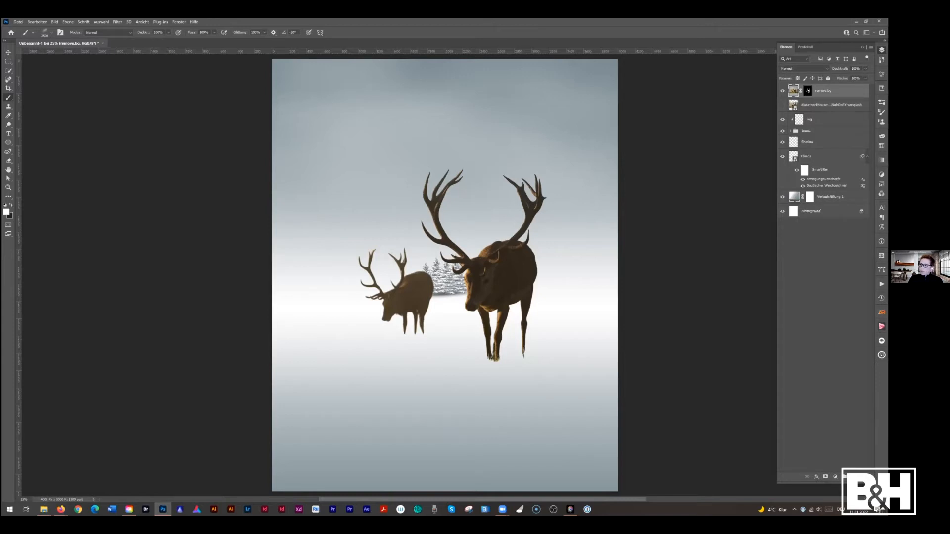
{"action": "left_click", "coordinate": [827, 106], "text": "shift"}
{"action": "right_click", "coordinate": [827, 105]}
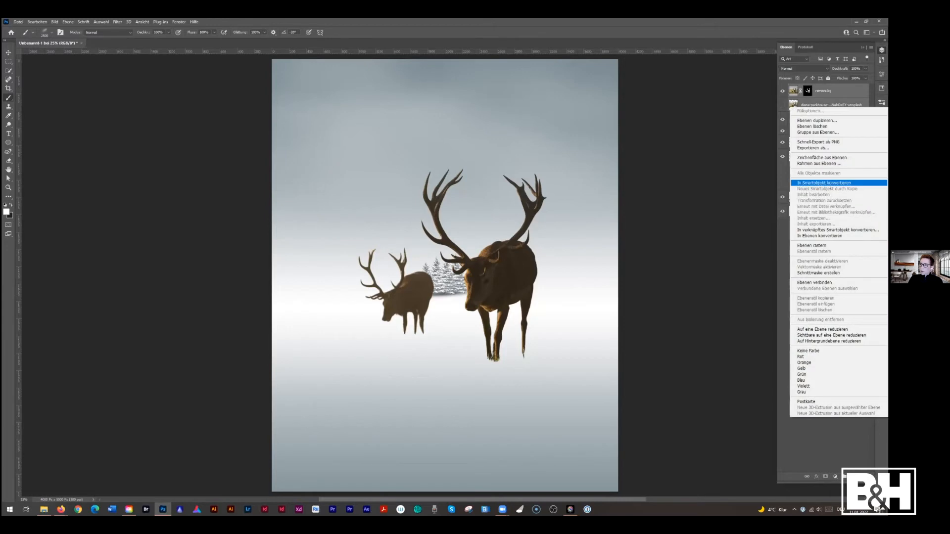
{"action": "left_click", "coordinate": [799, 184]}
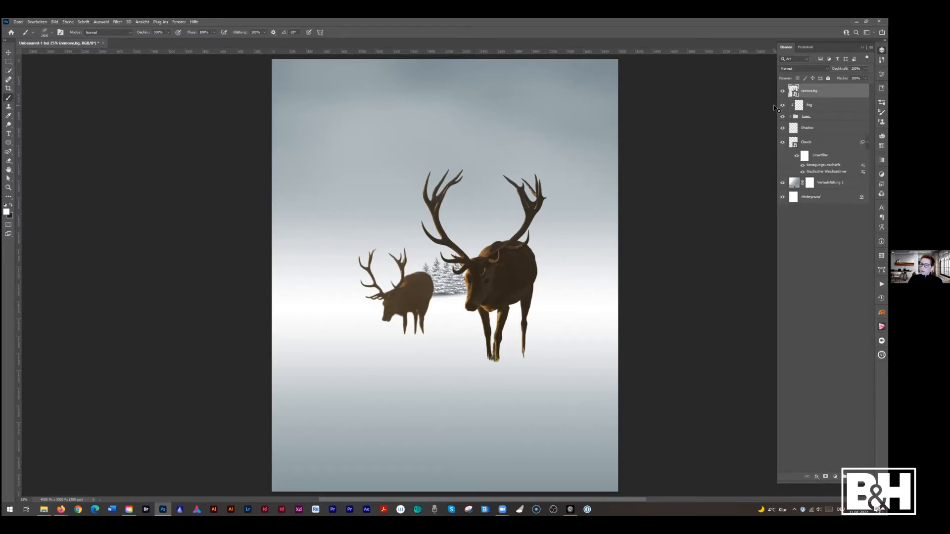
Scale the deer smart object down to a tiny pair and position it in the snow just below the evergreens
{"action": "key", "text": "ctrl+t"}
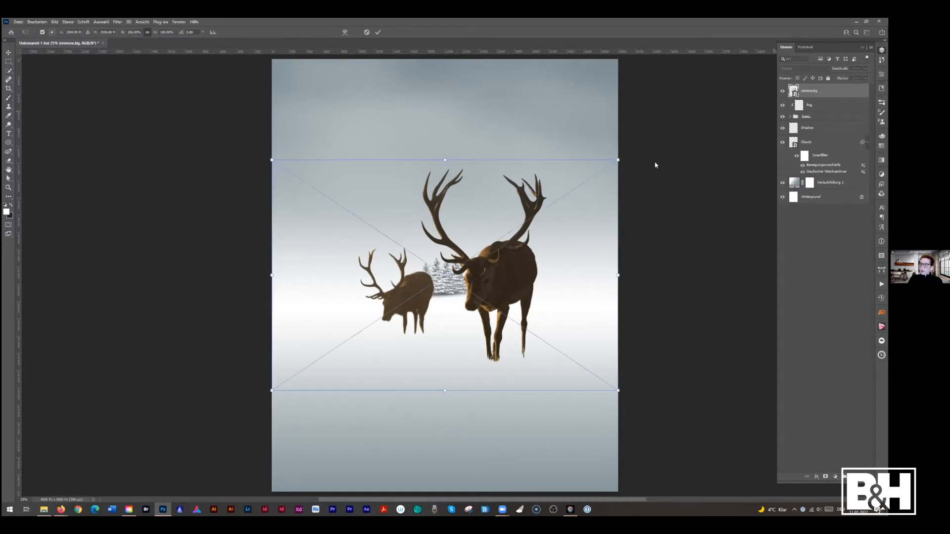
{"action": "left_click_drag", "start_coordinate": [444, 159], "coordinate": [460, 320]}
{"action": "key", "text": "Return"}
{"action": "key", "text": "b"}
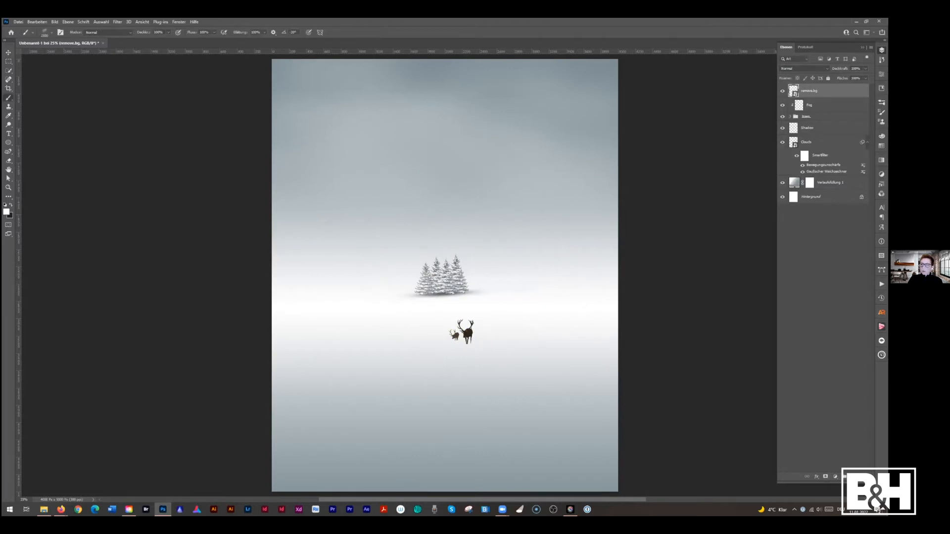
{"action": "key", "text": "alt+Tab"}
{"action": "key", "text": "v"}
{"action": "left_click_drag", "start_coordinate": [466, 330], "coordinate": [468, 326]}
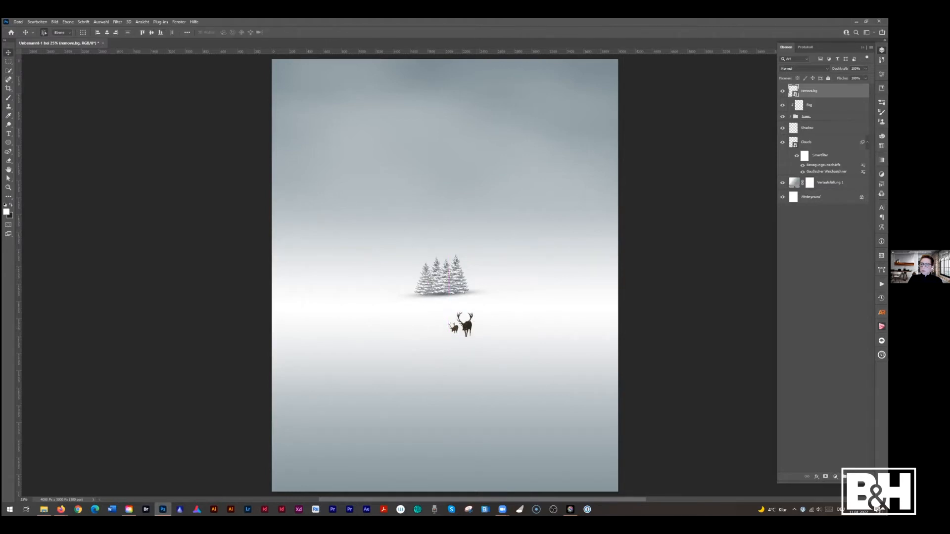
{"action": "key", "text": "alt+Tab"}
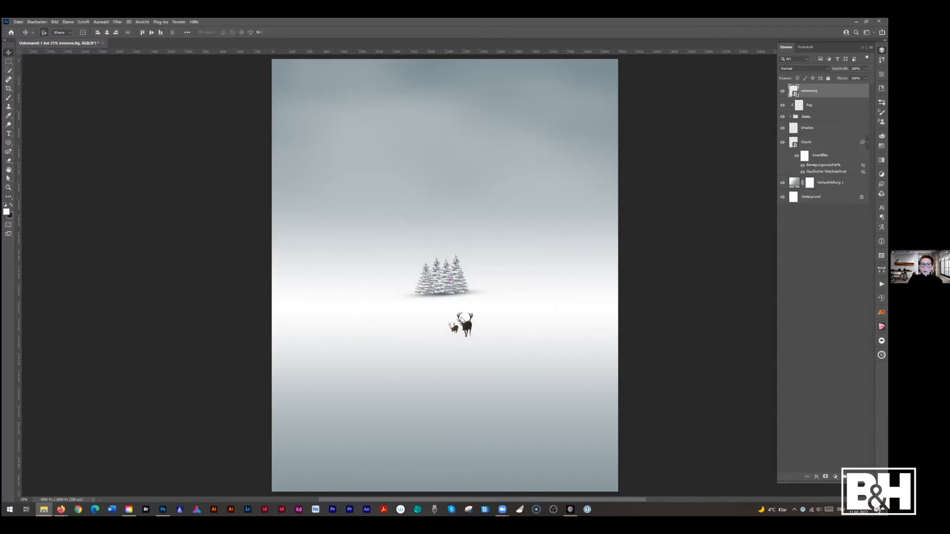
Rename the remove.bg smart object layer as Deer
{"action": "left_click", "coordinate": [810, 94]}
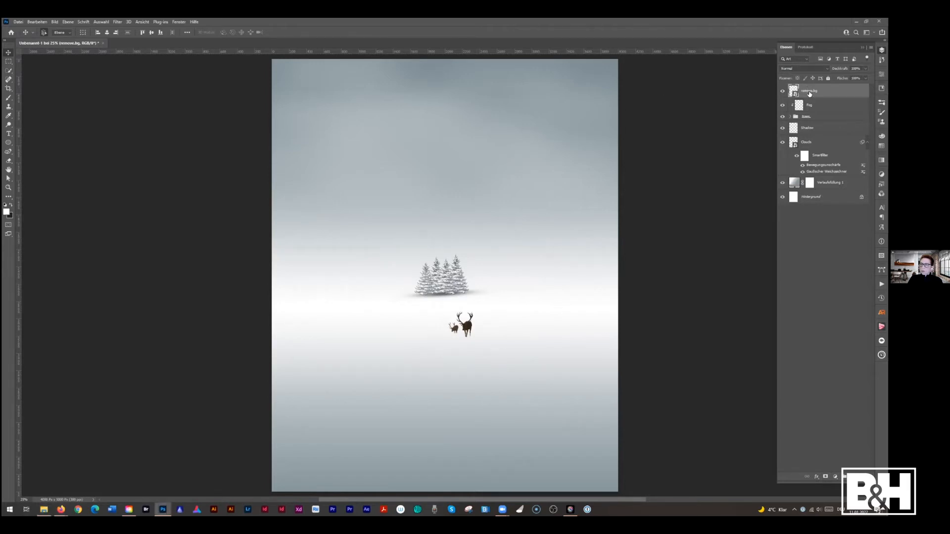
{"action": "double_click", "coordinate": [810, 92]}
{"action": "type", "text": "Deer"}
{"action": "key", "text": "Return"}
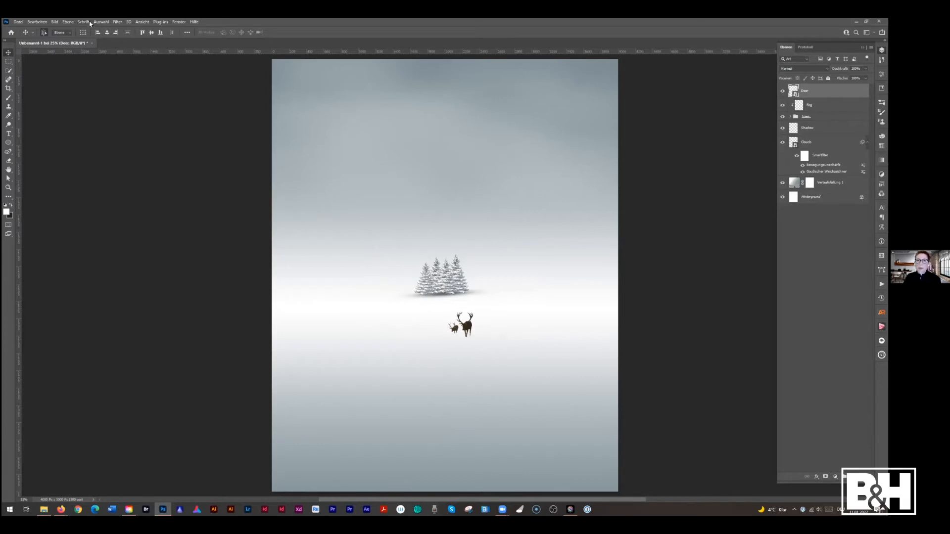
In the Camera Raw filter, set the deer's temperature to about -28, shadows +12, texture -14, clarity about -13 and vibrance -21
{"action": "left_click", "coordinate": [117, 21]}
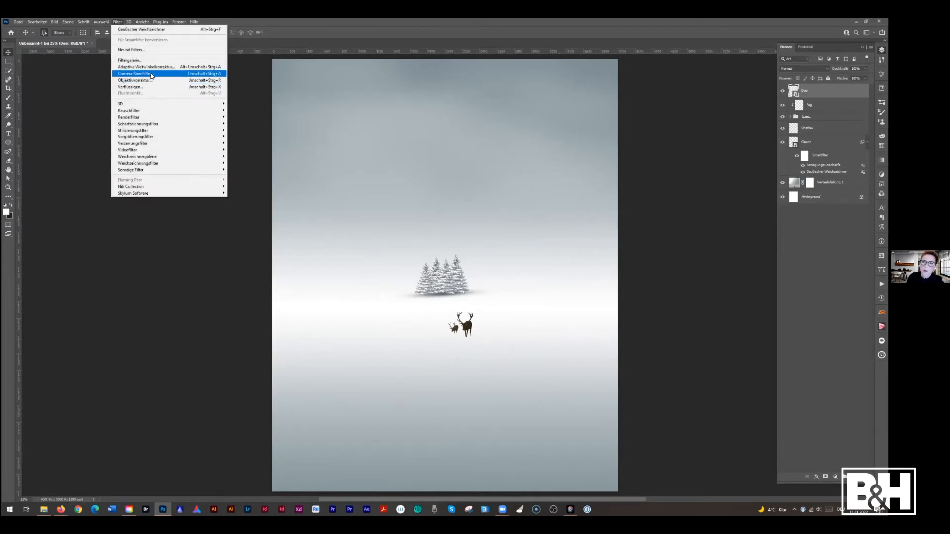
{"action": "left_click", "coordinate": [135, 73]}
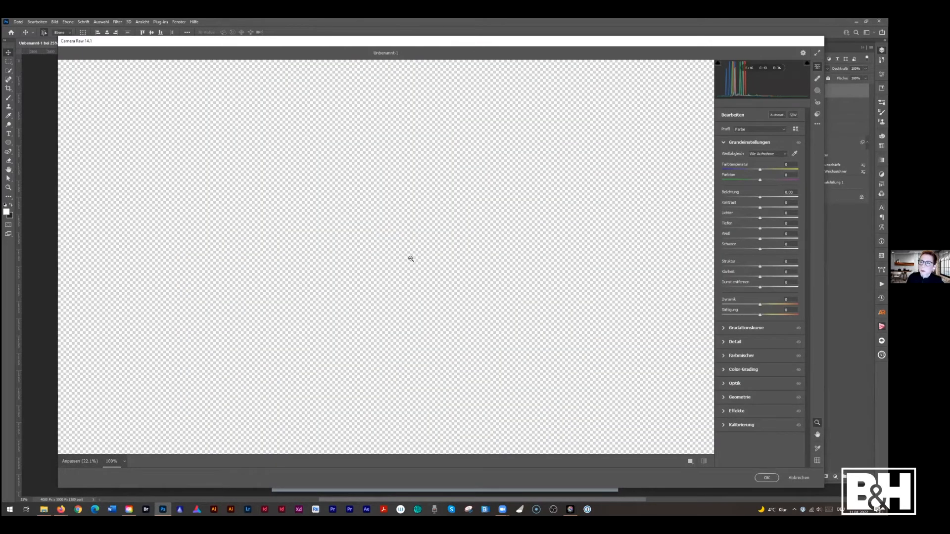
{"action": "left_click_drag", "start_coordinate": [388, 284], "coordinate": [463, 285]}
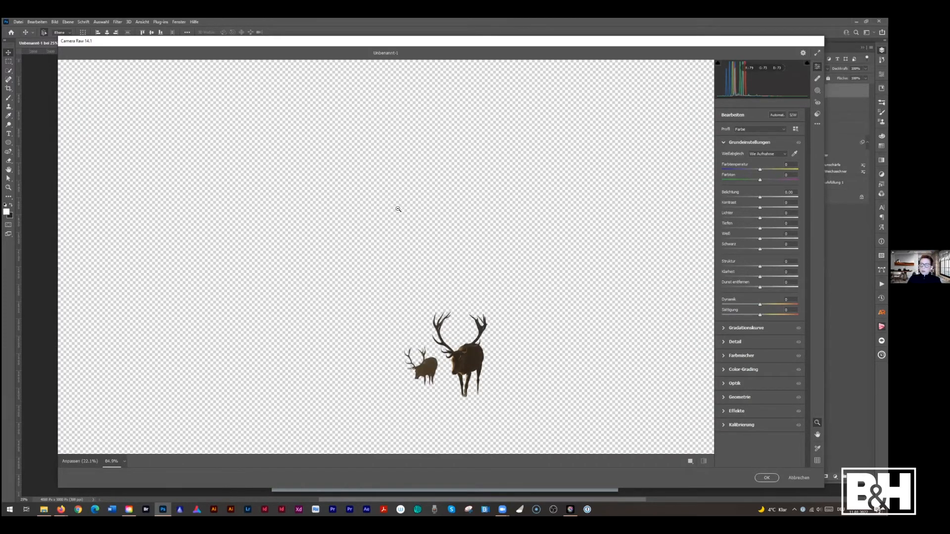
{"action": "left_click_drag", "start_coordinate": [425, 215], "coordinate": [390, 195]}
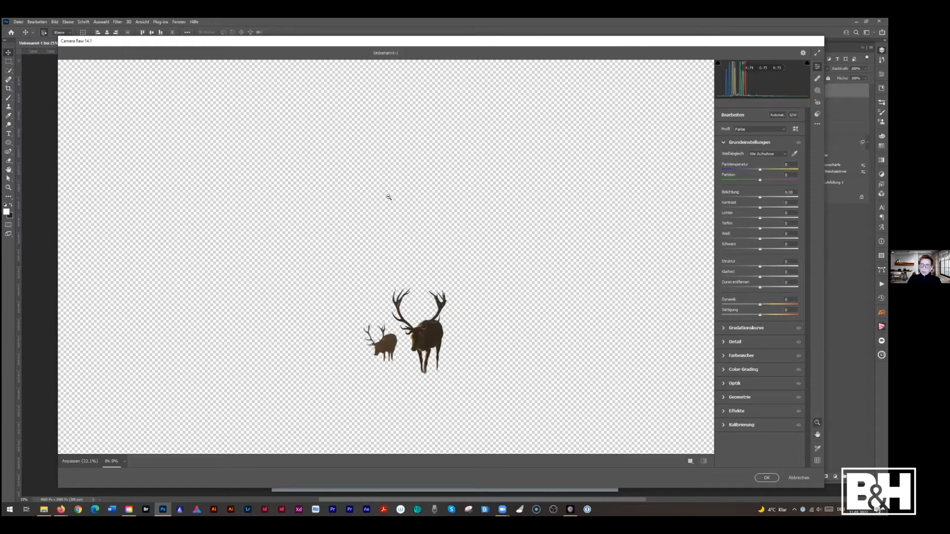
{"action": "scroll", "coordinate": [447, 276], "scroll_direction": "up", "scroll_amount": 3}
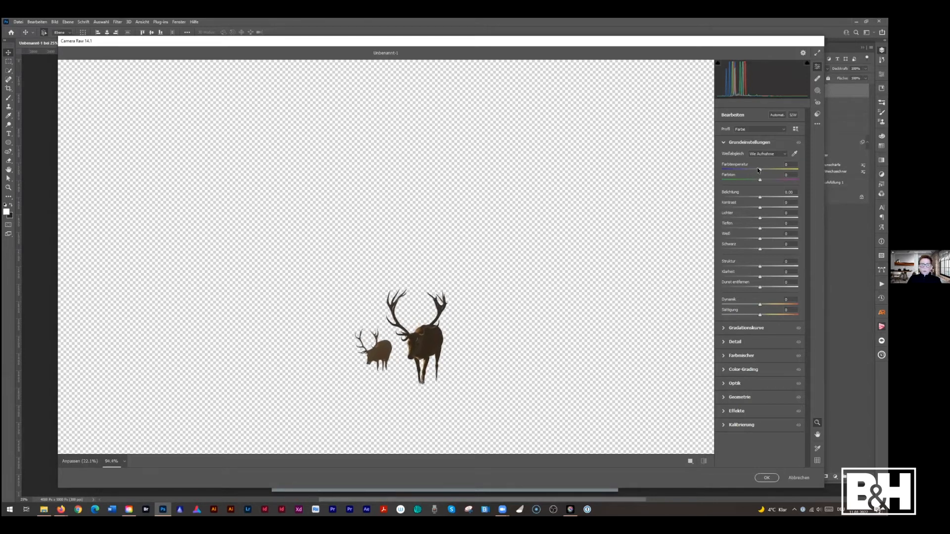
{"action": "left_click_drag", "start_coordinate": [760, 171], "coordinate": [749, 170]}
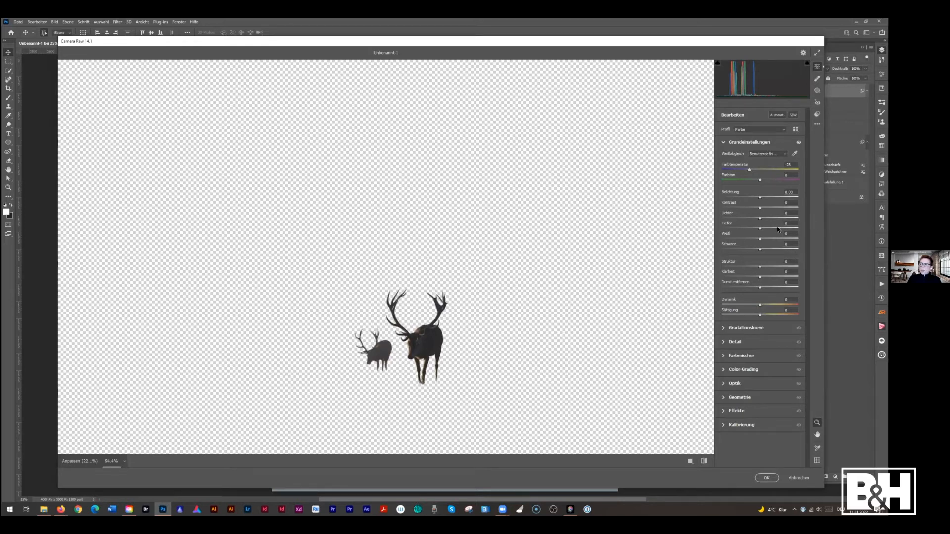
{"action": "left_click_drag", "start_coordinate": [761, 230], "coordinate": [767, 231]}
{"action": "left_click_drag", "start_coordinate": [755, 266], "coordinate": [757, 279]}
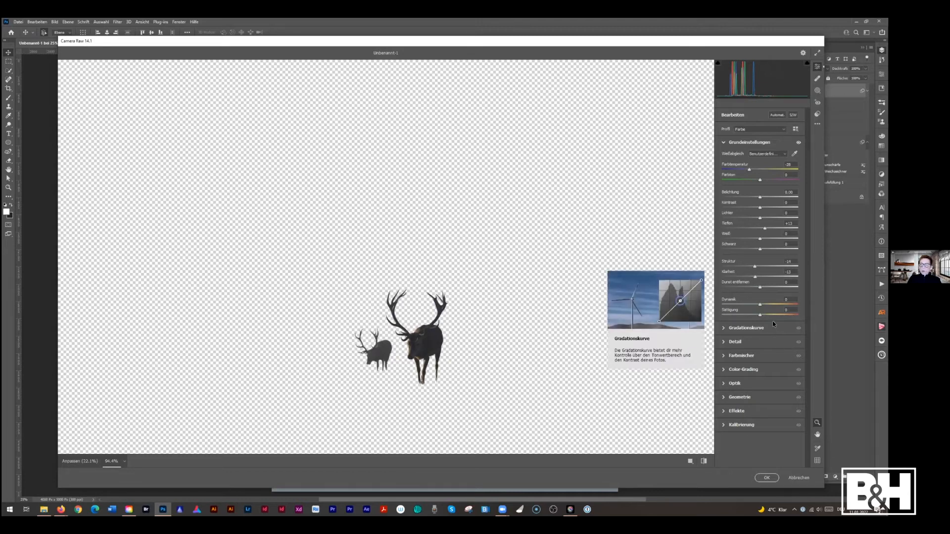
{"action": "left_click_drag", "start_coordinate": [760, 304], "coordinate": [752, 306]}
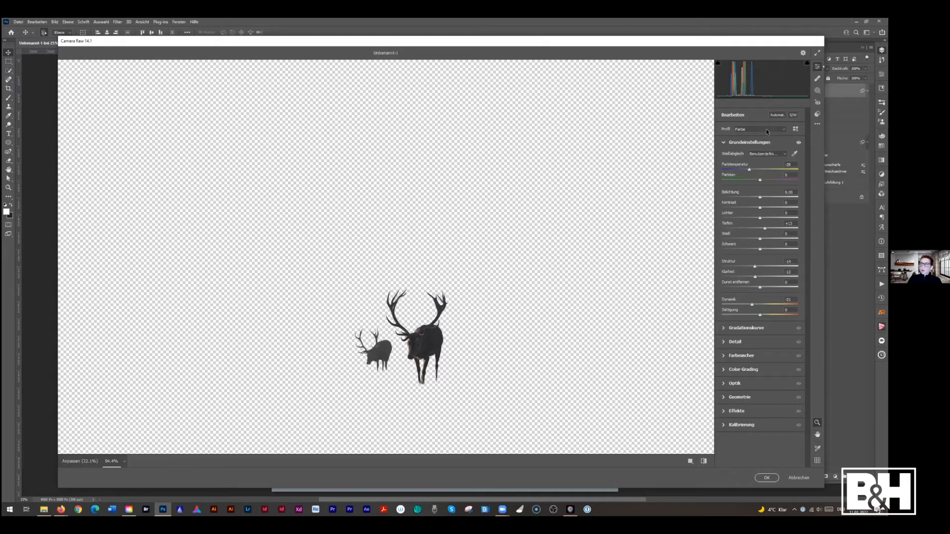
Add a diagonal linear gradient mask over the larger deer's legs and lower body, with exposure +0.95
{"action": "left_click", "coordinate": [817, 91]}
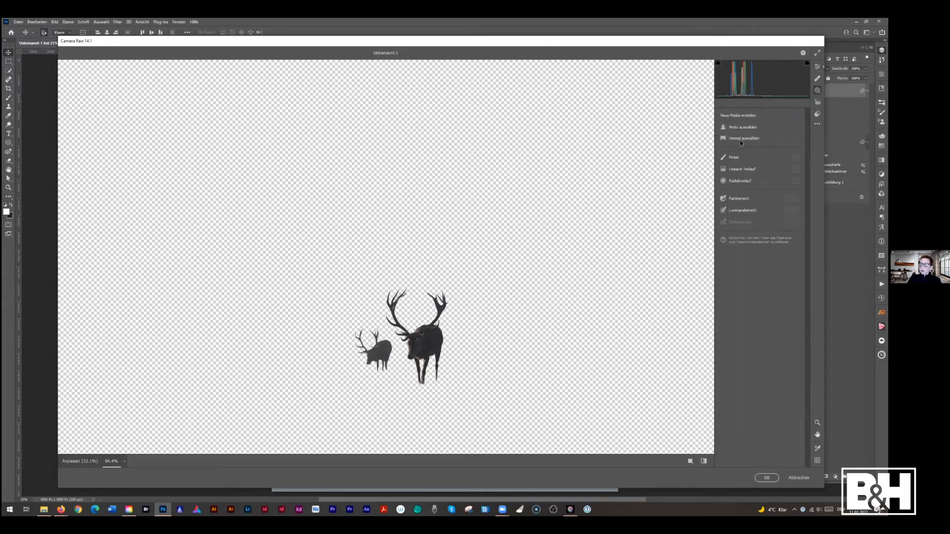
{"action": "left_click", "coordinate": [736, 171]}
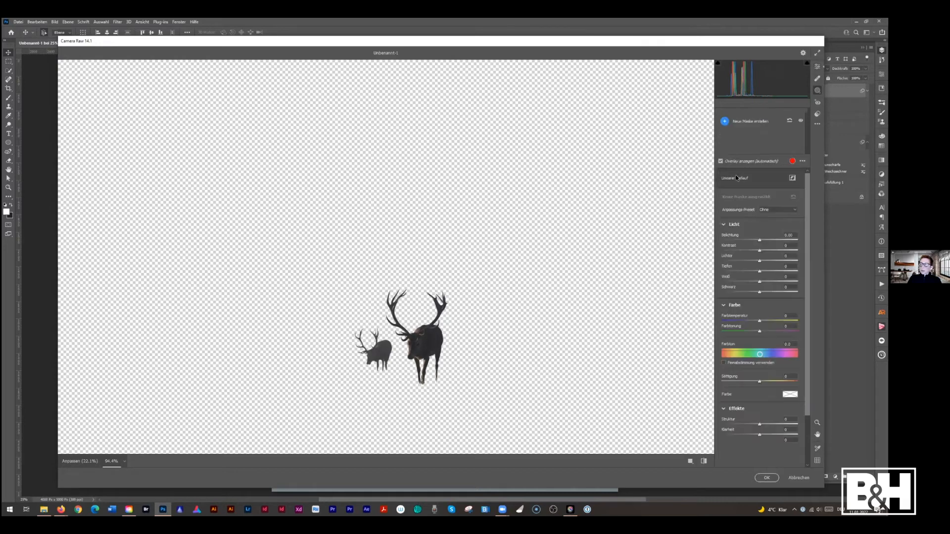
{"action": "left_click_drag", "start_coordinate": [440, 383], "coordinate": [422, 340]}
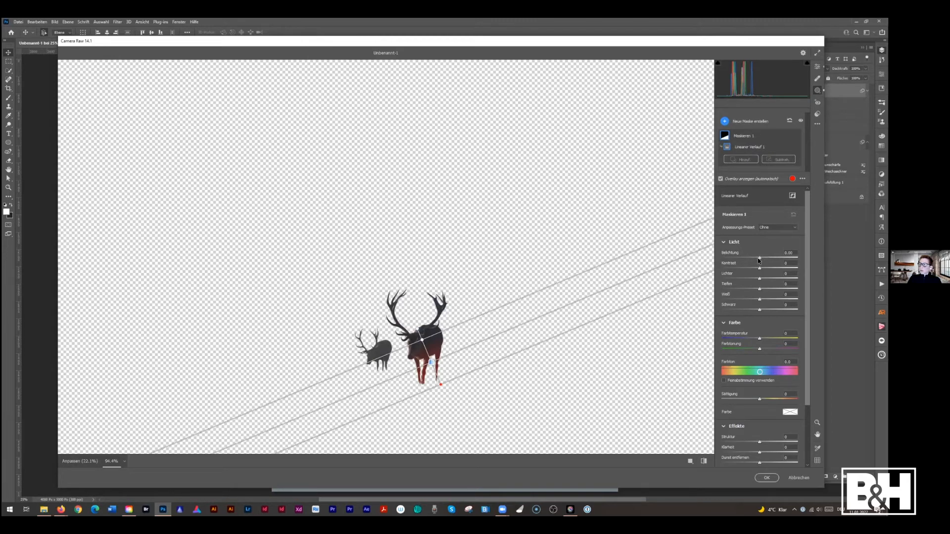
{"action": "left_click_drag", "start_coordinate": [759, 257], "coordinate": [769, 257]}
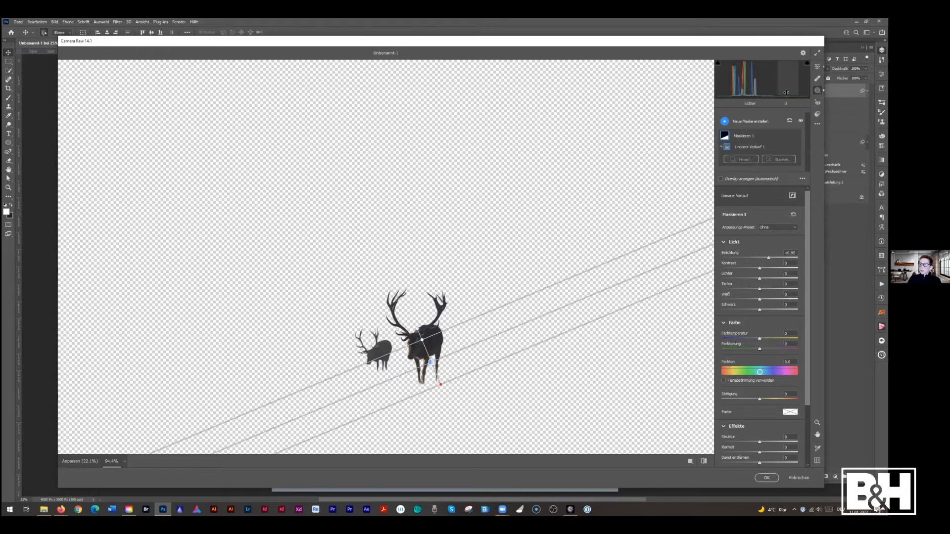
Compare the deer with and without the mask, extend the gradient slightly upward, raise its exposure to about +1.80 and apply the filter
{"action": "left_click", "coordinate": [800, 122]}
{"action": "left_click", "coordinate": [800, 121]}
{"action": "left_click", "coordinate": [801, 122]}
{"action": "left_click", "coordinate": [801, 121]}
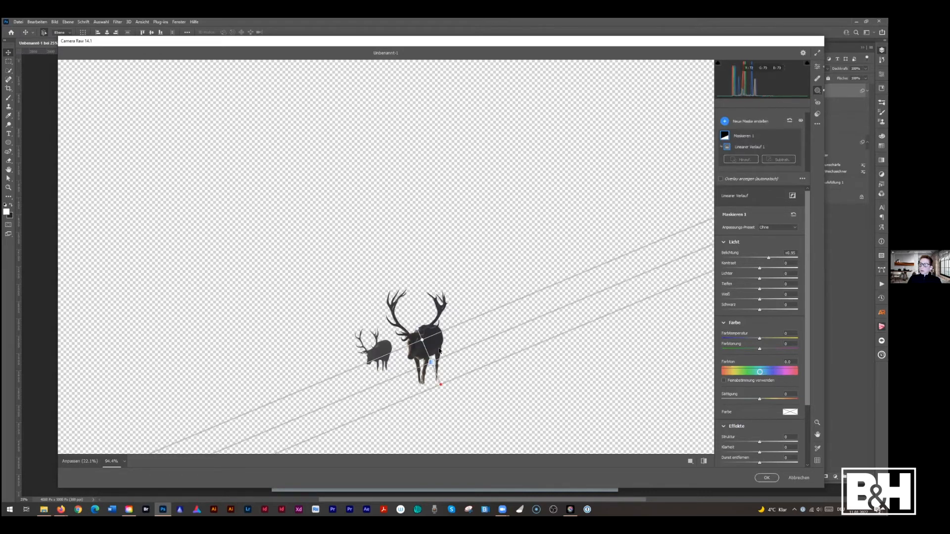
{"action": "left_click_drag", "start_coordinate": [430, 363], "coordinate": [428, 321]}
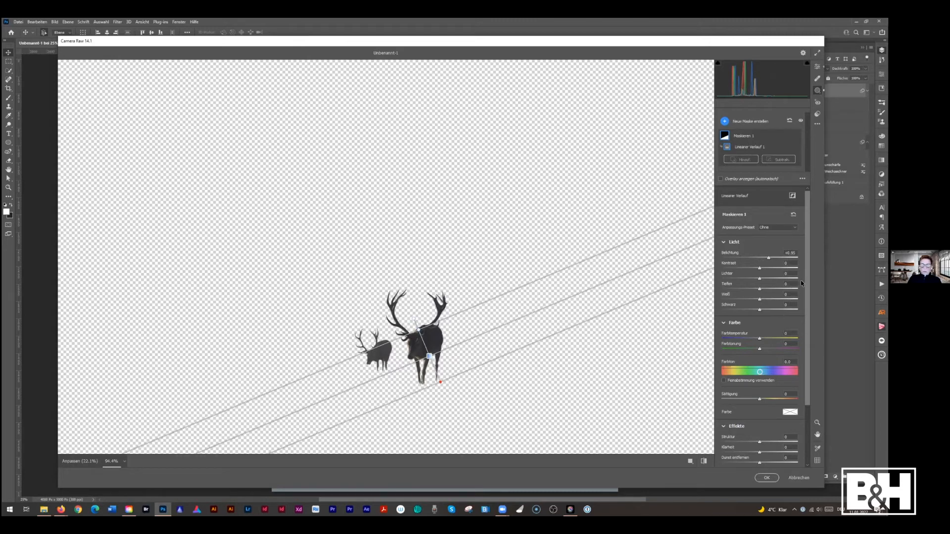
{"action": "left_click_drag", "start_coordinate": [770, 258], "coordinate": [778, 256]}
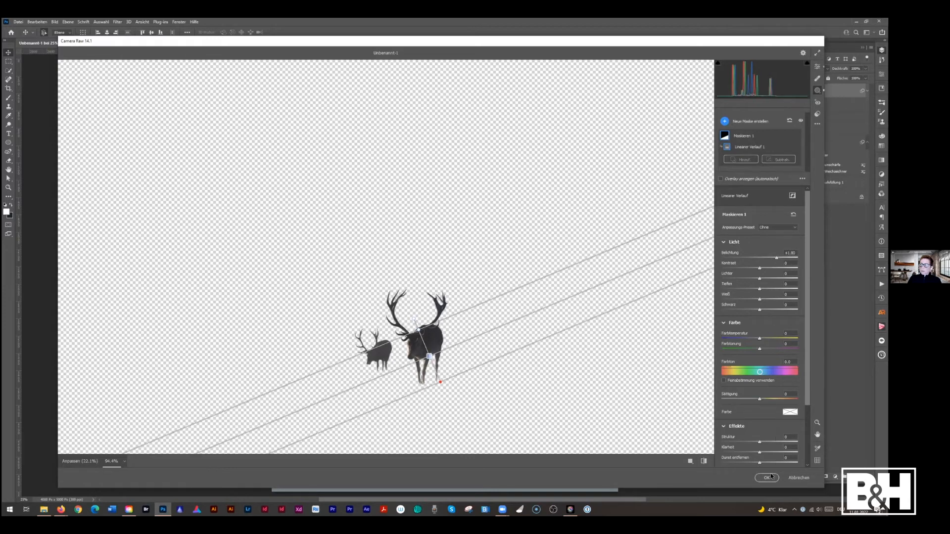
{"action": "key", "text": "Return"}
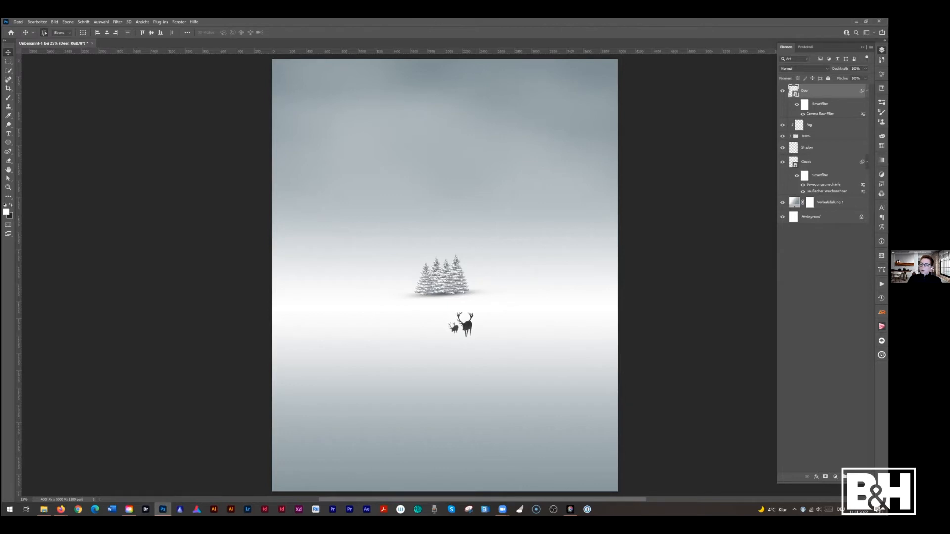
Add a pale Color Overlay in Normal mode to the Deer layer at about 20% opacity
{"action": "double_click", "coordinate": [834, 91]}
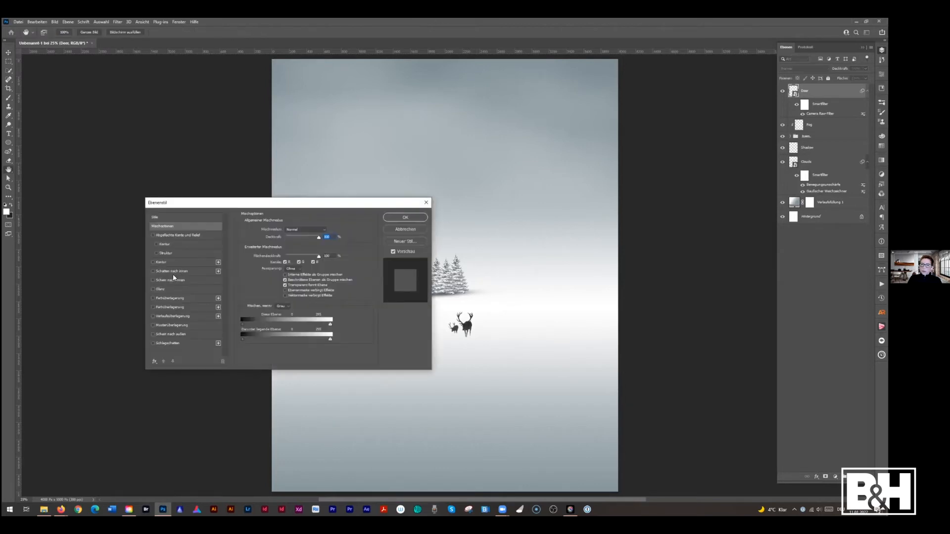
{"action": "left_click", "coordinate": [171, 300]}
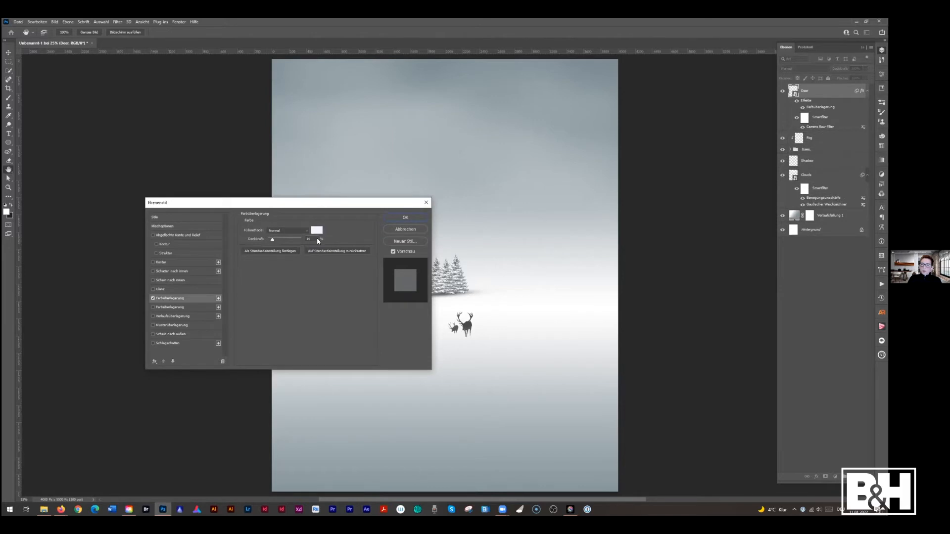
{"action": "left_click", "coordinate": [405, 218]}
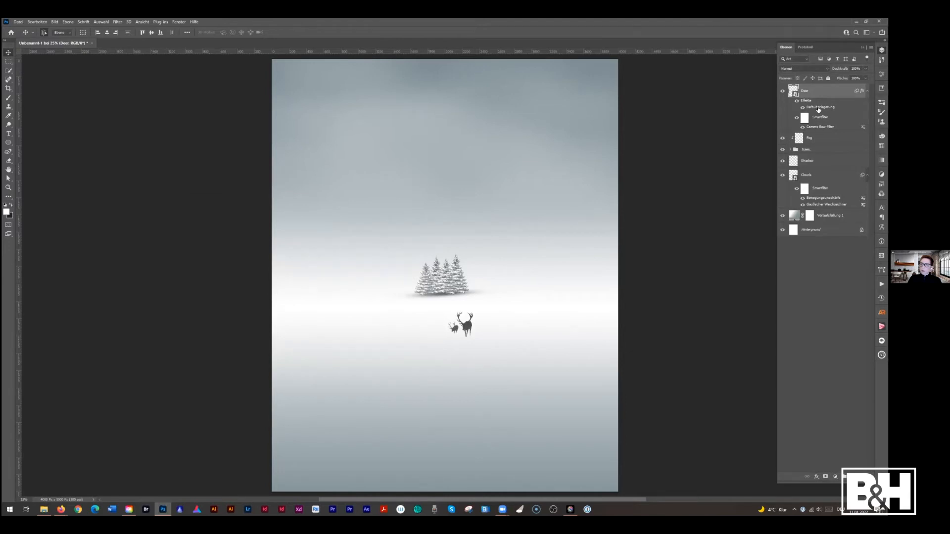
{"action": "double_click", "coordinate": [818, 110]}
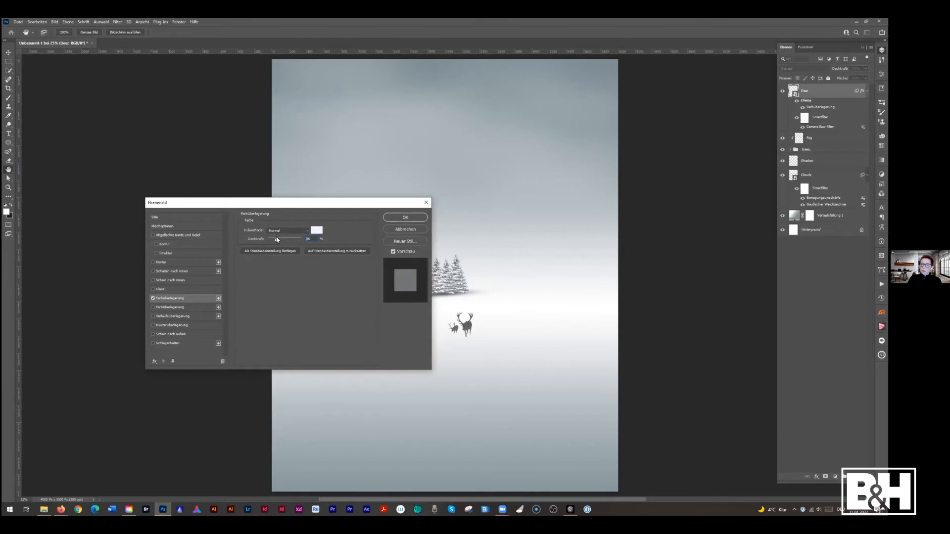
{"action": "left_click", "coordinate": [405, 218]}
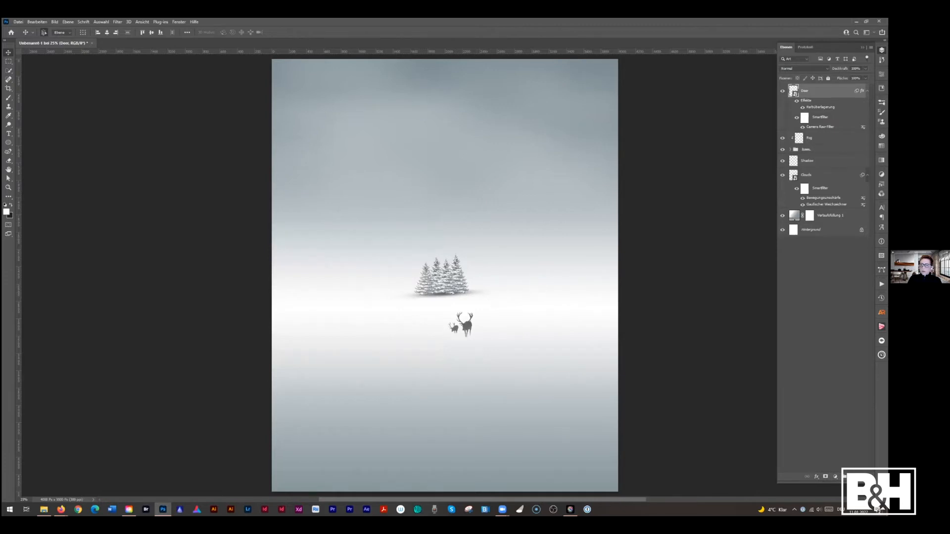
Add a new empty layer between Fog and Deer and name it shadow
{"action": "left_click", "coordinate": [823, 139]}
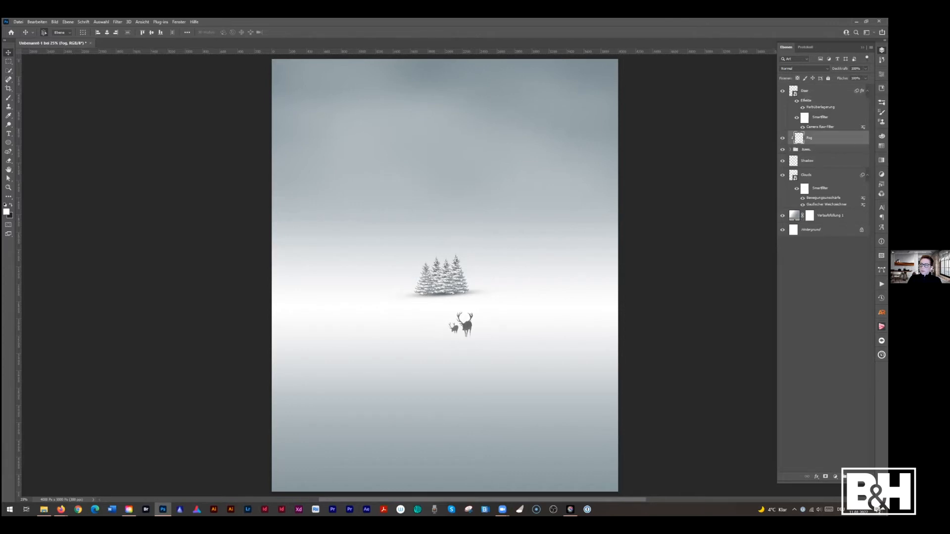
{"action": "left_click", "coordinate": [854, 477]}
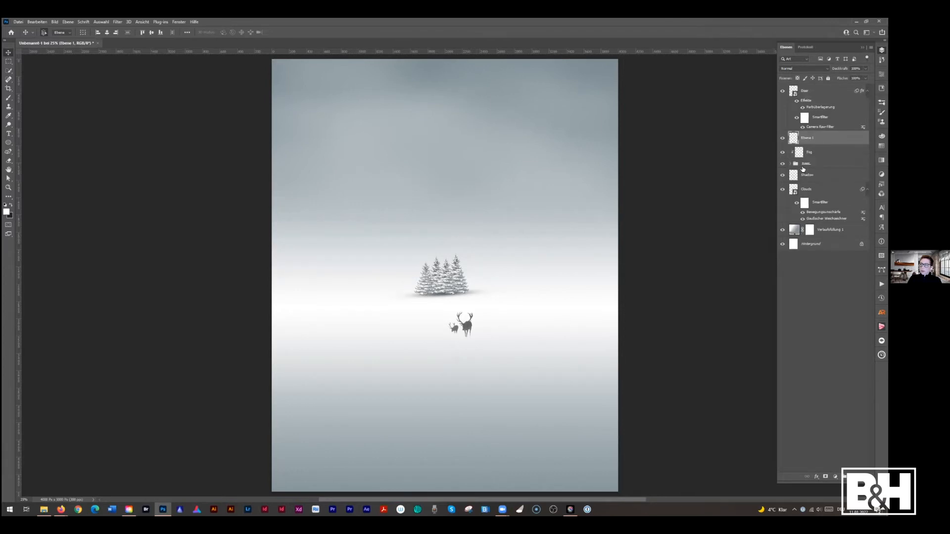
{"action": "double_click", "coordinate": [807, 138]}
{"action": "type", "text": "shadow"}
{"action": "key", "text": "Return"}
Prepare a flat shadow brush for the new shadow layer and set the foreground colour to near-black 1e2324
{"action": "left_click", "coordinate": [9, 99]}
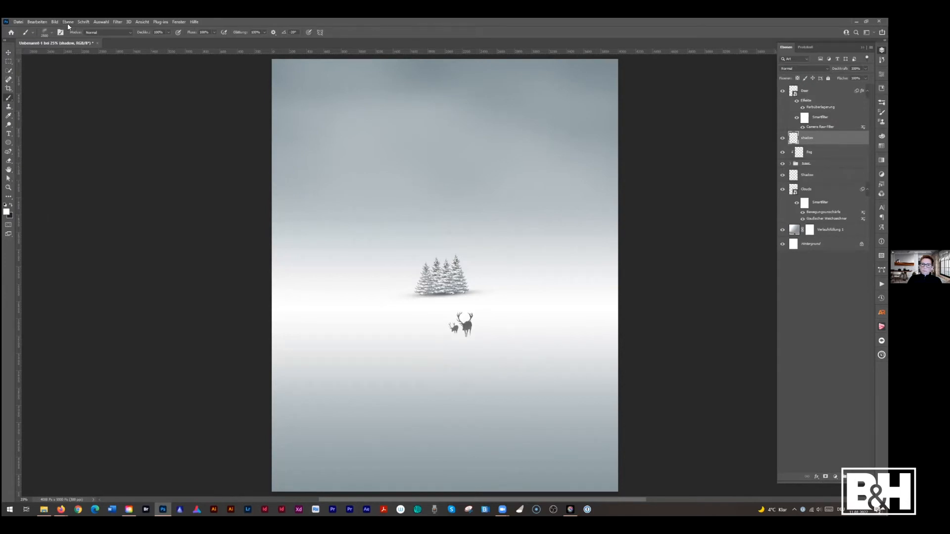
{"action": "left_click", "coordinate": [47, 33]}
{"action": "left_click", "coordinate": [27, 96]}
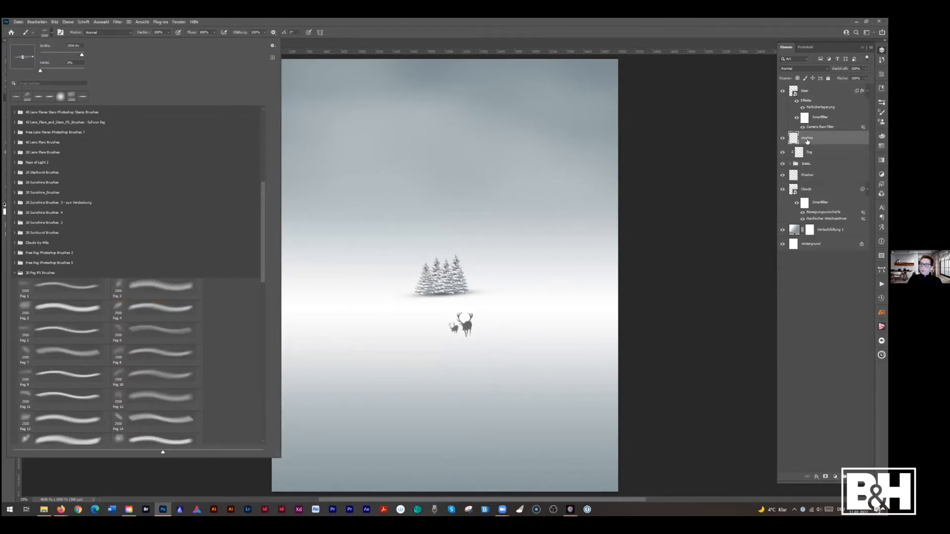
{"action": "left_click", "coordinate": [807, 141]}
{"action": "left_click", "coordinate": [10, 206]}
{"action": "left_click", "coordinate": [7, 212]}
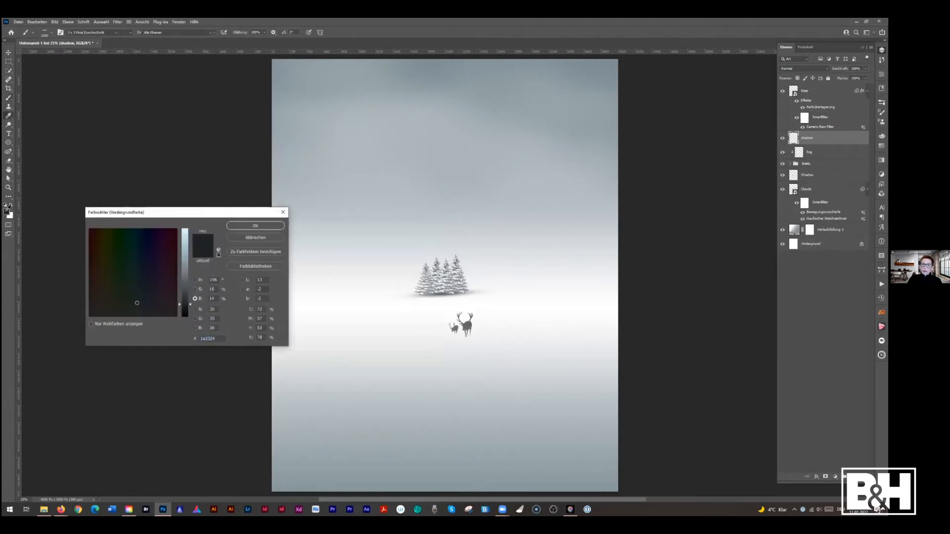
{"action": "left_click", "coordinate": [260, 227]}
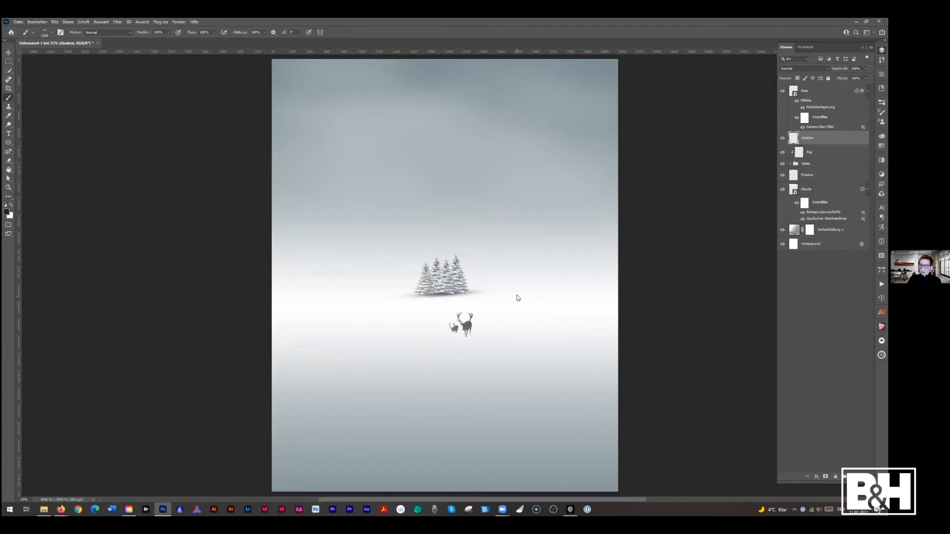
Shrink the brush tip to the width of a deer, rotate it to about 12° and lower its opacity
{"action": "left_click_drag", "start_coordinate": [517, 297], "coordinate": [432, 302]}
{"action": "key", "text": "Left"}
{"action": "key", "text": "Left"}
{"action": "key", "text": "Left"}
{"action": "key", "text": "Left"}
{"action": "key", "text": "Left"}
{"action": "key", "text": "Left"}
{"action": "key", "text": "Left"}
{"action": "left_click_drag", "start_coordinate": [498, 319], "coordinate": [475, 324]}
{"action": "key", "text": "Right"}
{"action": "key", "text": "Right"}
{"action": "key", "text": "Right"}
{"action": "key", "text": "Right"}
{"action": "key", "text": "Right"}
{"action": "key", "text": "Left"}
{"action": "key", "text": "Left"}
{"action": "left_click_drag", "start_coordinate": [143, 33], "coordinate": [131, 34]}
{"action": "left_click", "coordinate": [50, 32]}
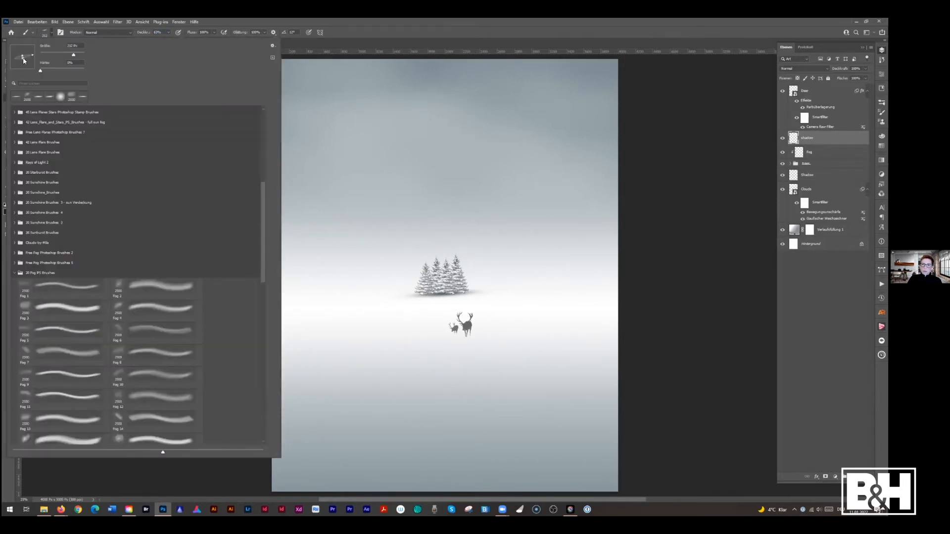
{"action": "left_click", "coordinate": [797, 140]}
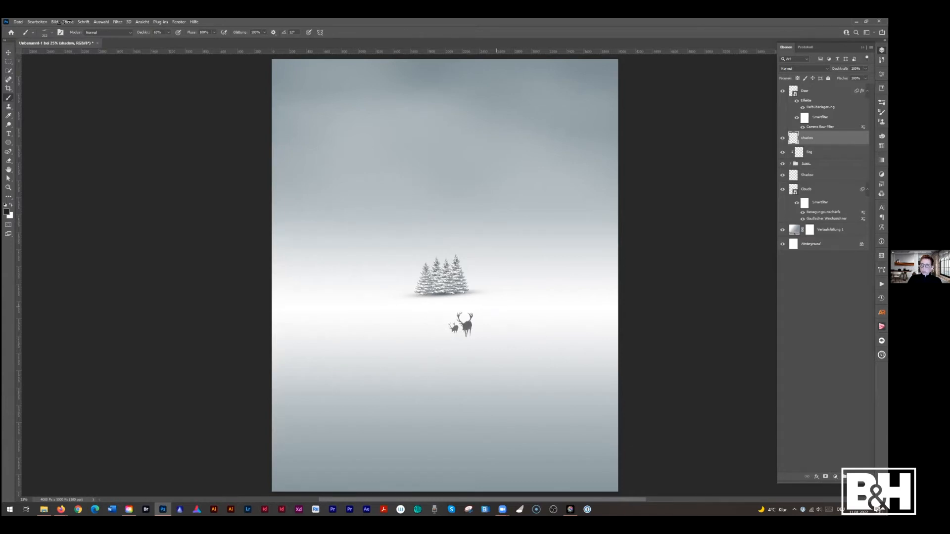
Paint a faint shadow beneath the small deer's feet with the brush opacity reduced to about 21%
{"action": "left_click_drag", "start_coordinate": [144, 34], "coordinate": [138, 35]}
{"action": "left_click_drag", "start_coordinate": [460, 338], "coordinate": [462, 338]}
{"action": "left_click", "coordinate": [141, 33]}
{"action": "left_click_drag", "start_coordinate": [140, 33], "coordinate": [137, 34]}
{"action": "left_click_drag", "start_coordinate": [145, 34], "coordinate": [143, 33]}
{"action": "key", "text": "v"}
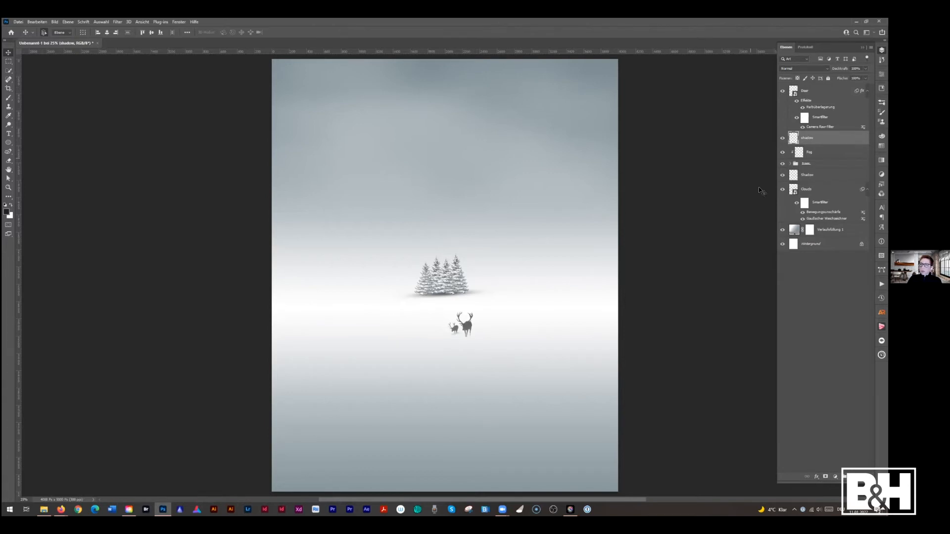
Rename the painted shadow layer as shadow small deer
{"action": "double_click", "coordinate": [814, 138]}
{"action": "left_click", "coordinate": [814, 138]}
{"action": "key", "text": "Return"}
Add a new empty layer directly above Fog and name it shadow big deer
{"action": "left_click", "coordinate": [811, 151]}
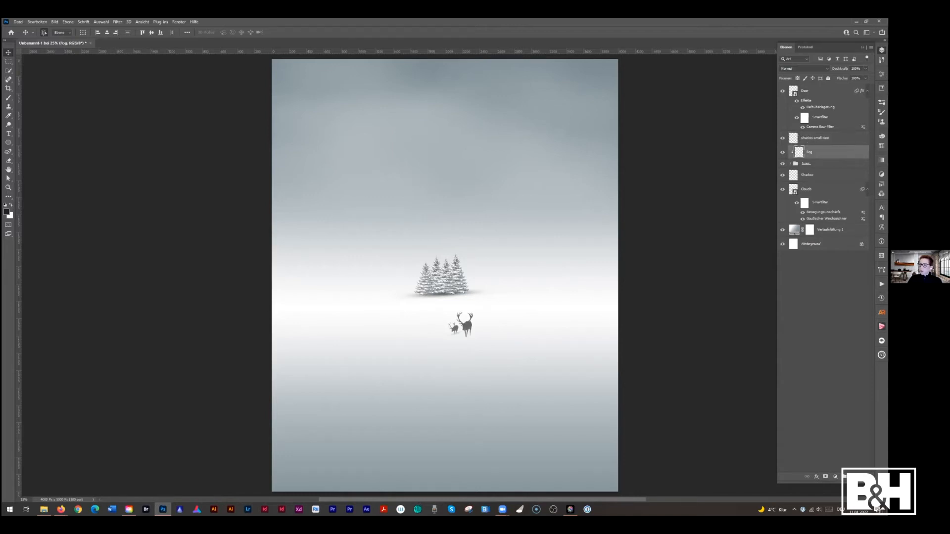
{"action": "left_click", "coordinate": [854, 477]}
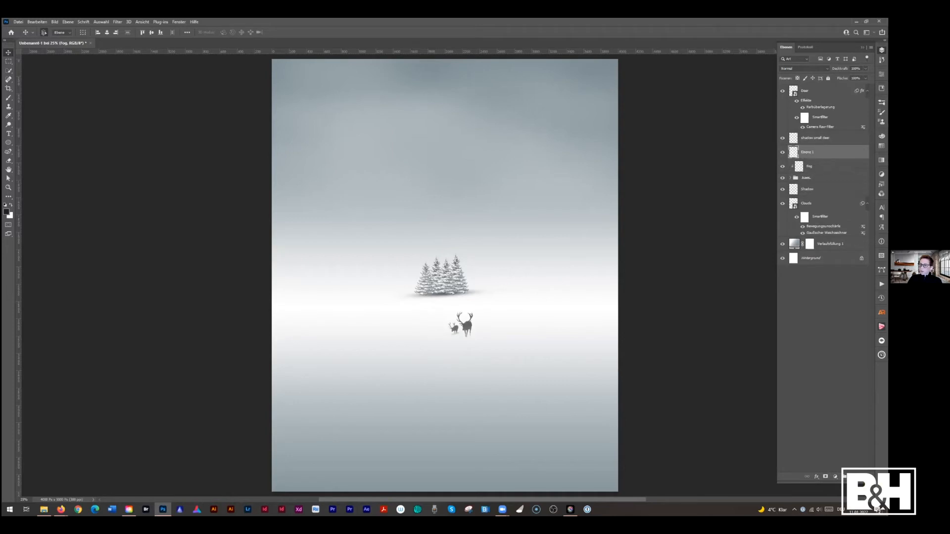
{"action": "double_click", "coordinate": [808, 153]}
{"action": "type", "text": "shadow big deer"}
{"action": "key", "text": "Return"}
Brush a soft shadow beneath the larger deer's feet on its shadow layer and make the Deer layer active
{"action": "left_click", "coordinate": [9, 98]}
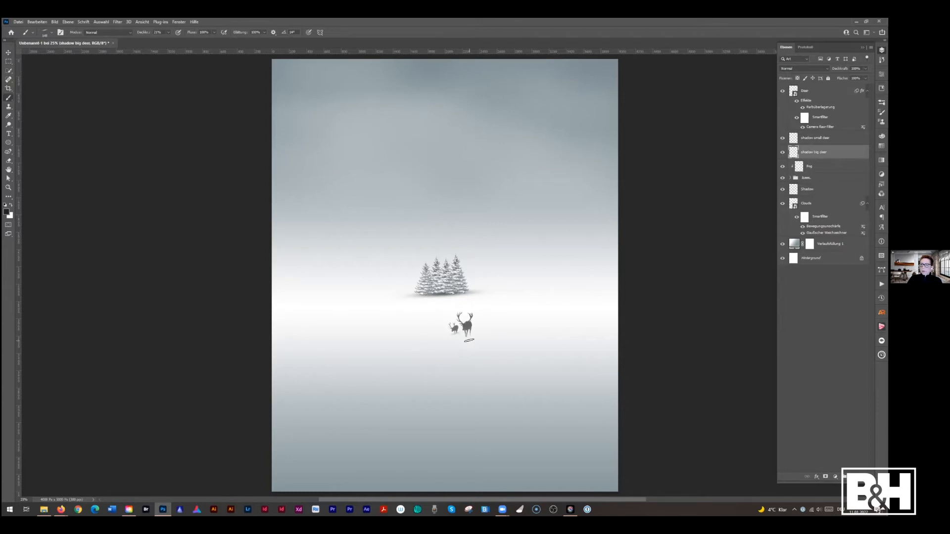
{"action": "left_click_drag", "start_coordinate": [469, 341], "coordinate": [472, 336]}
{"action": "left_click", "coordinate": [468, 337]}
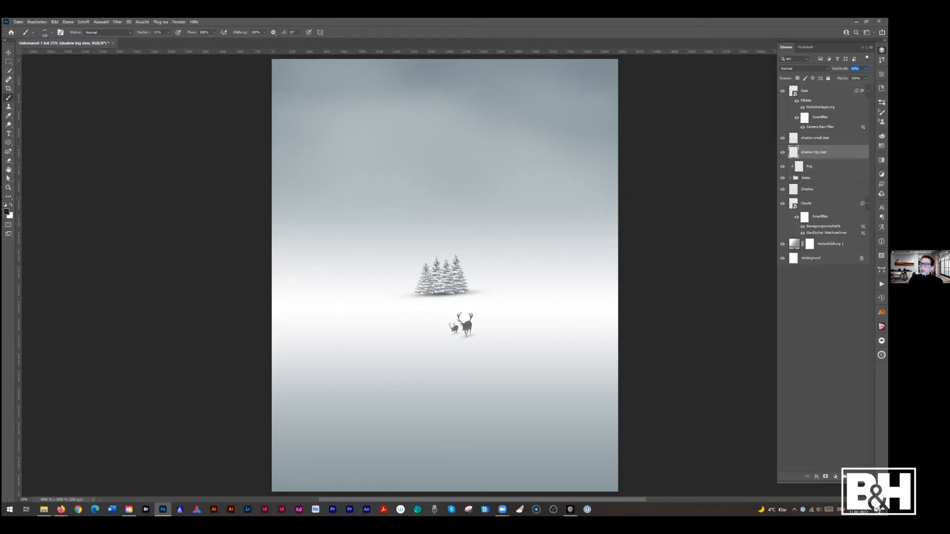
{"action": "left_click", "coordinate": [819, 90]}
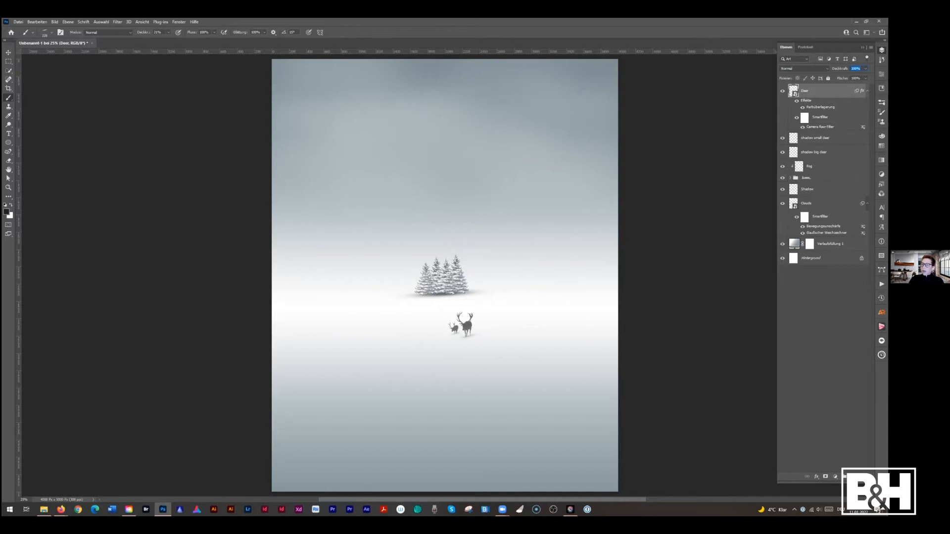
Show the Pro Panel extension and examine its product web page in Firefox for the main features, then return to Photoshop
{"action": "left_click", "coordinate": [881, 354]}
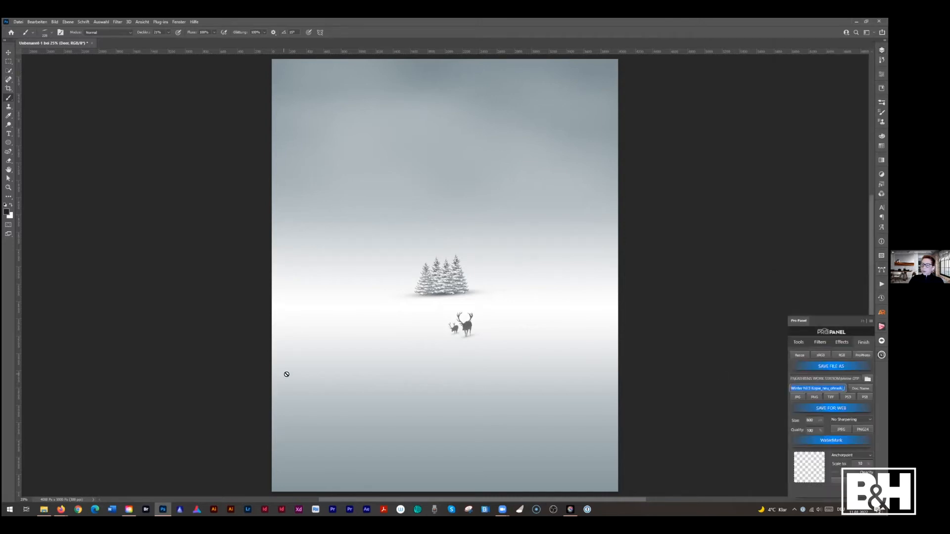
{"action": "left_click", "coordinate": [61, 509]}
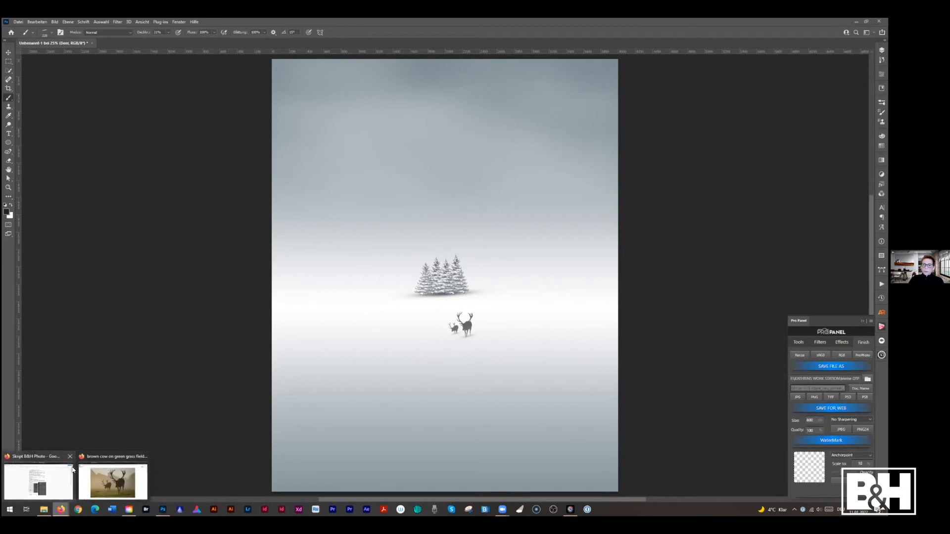
{"action": "left_click", "coordinate": [85, 471]}
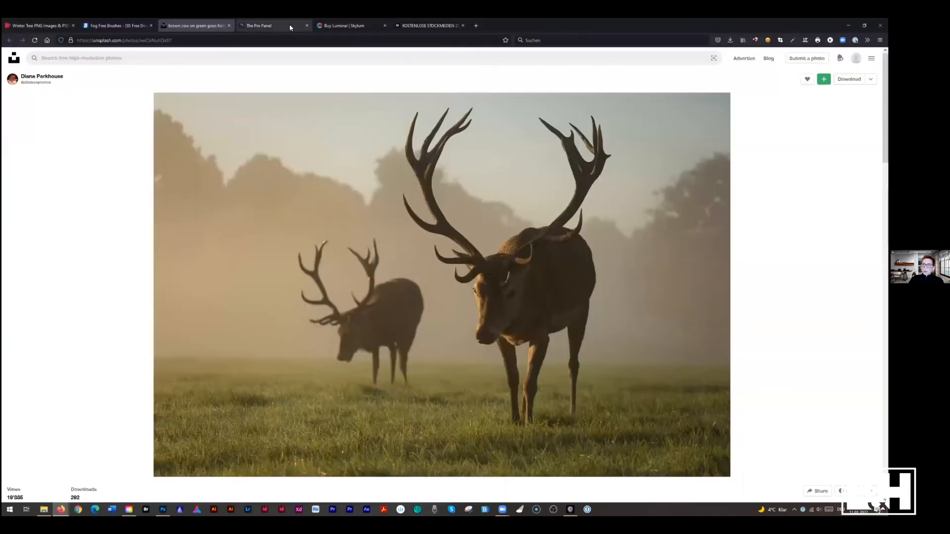
{"action": "left_click", "coordinate": [272, 25]}
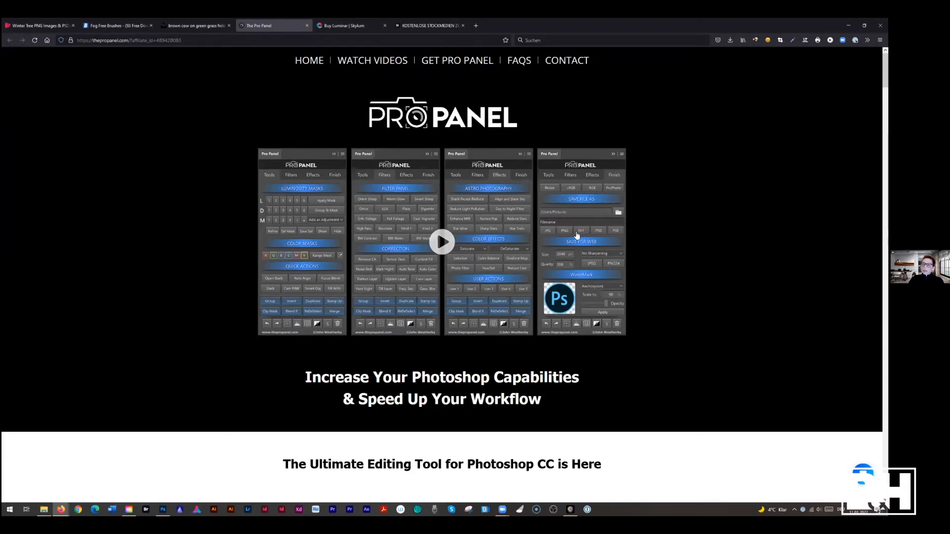
{"action": "scroll", "coordinate": [569, 233], "scroll_direction": "down", "scroll_amount": 3}
{"action": "scroll", "coordinate": [569, 233], "scroll_direction": "down", "scroll_amount": 5}
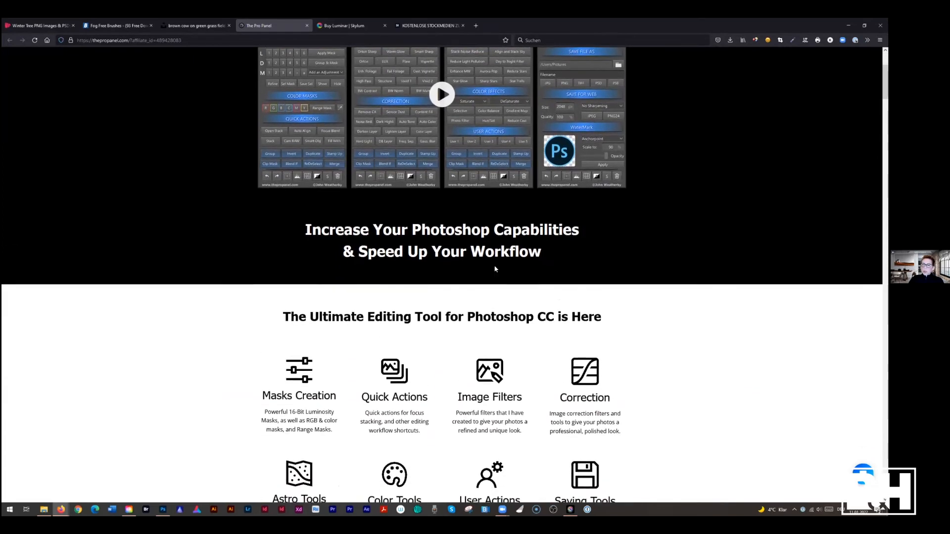
{"action": "scroll", "coordinate": [494, 266], "scroll_direction": "down", "scroll_amount": 2}
{"action": "scroll", "coordinate": [494, 266], "scroll_direction": "down", "scroll_amount": 3}
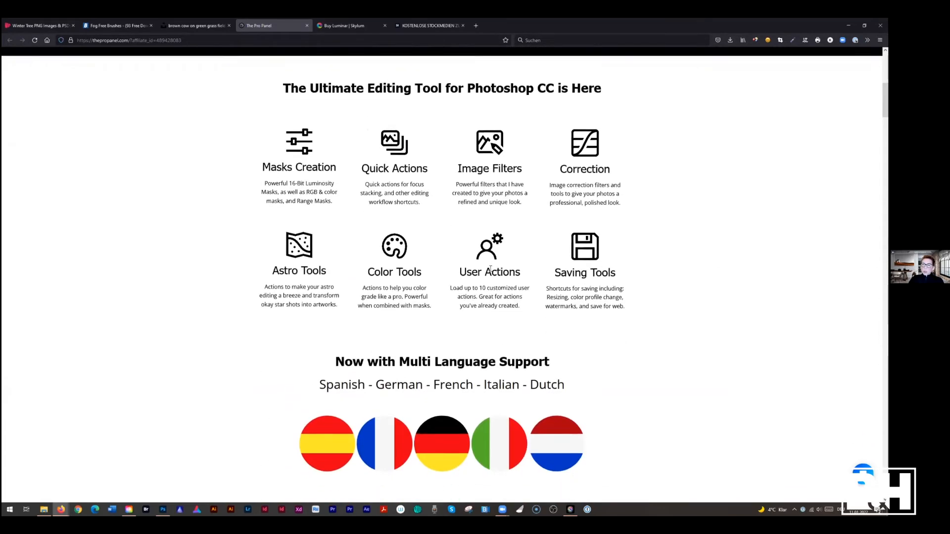
{"action": "scroll", "coordinate": [491, 269], "scroll_direction": "up", "scroll_amount": 3}
{"action": "scroll", "coordinate": [456, 377], "scroll_direction": "down", "scroll_amount": 3}
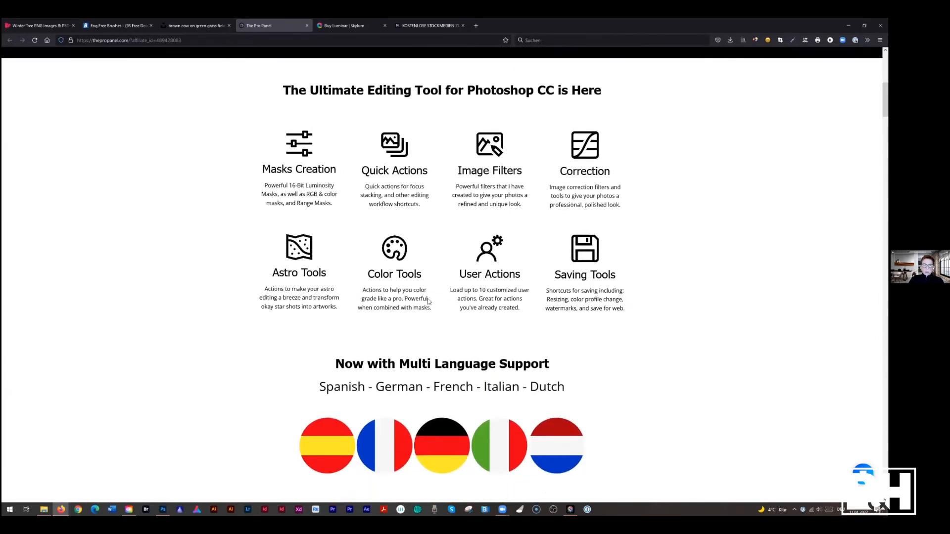
{"action": "scroll", "coordinate": [429, 300], "scroll_direction": "up", "scroll_amount": 5}
{"action": "scroll", "coordinate": [428, 287], "scroll_direction": "up", "scroll_amount": 2}
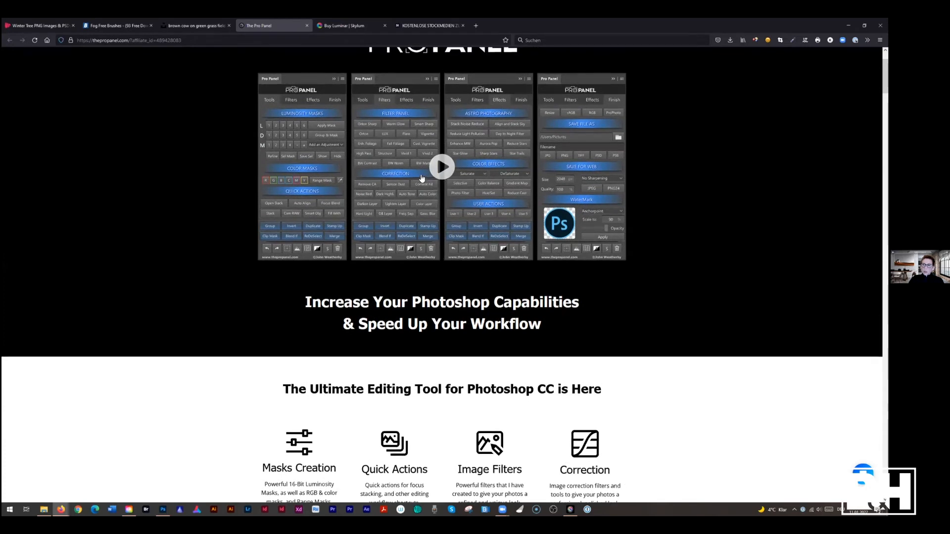
{"action": "scroll", "coordinate": [454, 181], "scroll_direction": "up", "scroll_amount": 2}
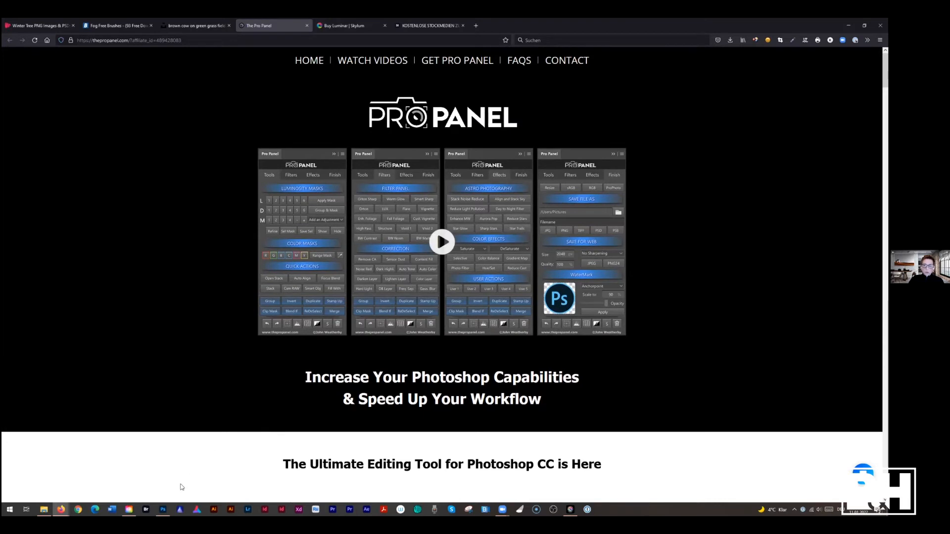
{"action": "left_click", "coordinate": [163, 509]}
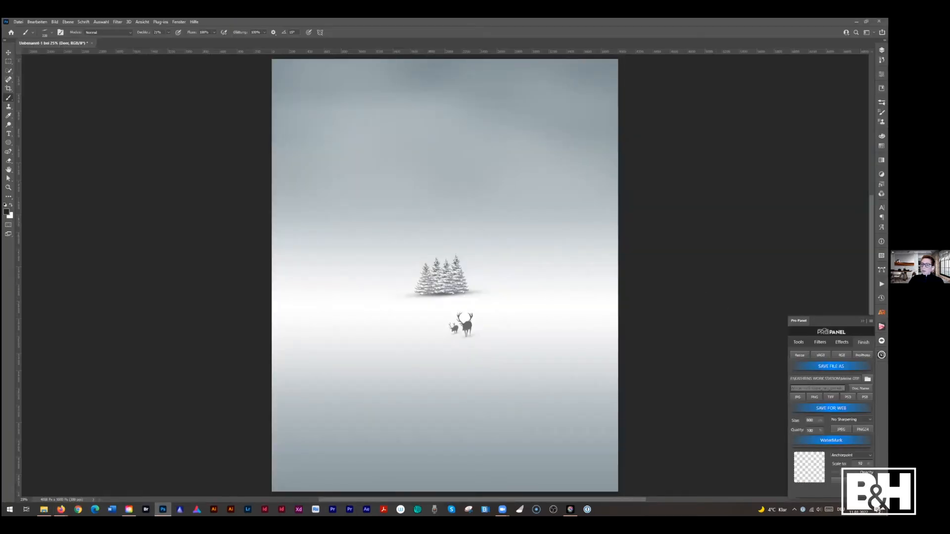
Stamp all visible layers into a new layer above Deer with Pro Panel and compare the image with it hidden and shown
{"action": "left_click", "coordinate": [882, 50]}
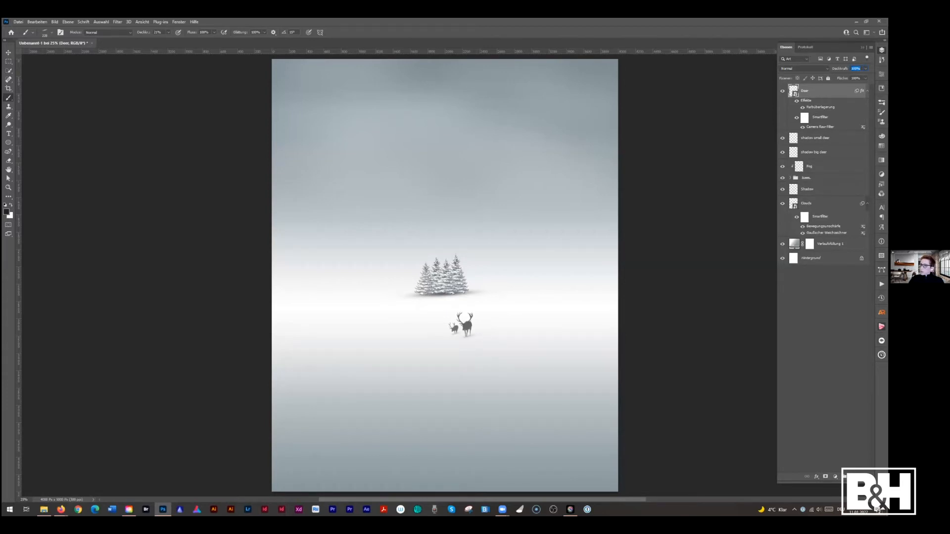
{"action": "left_click", "coordinate": [881, 355]}
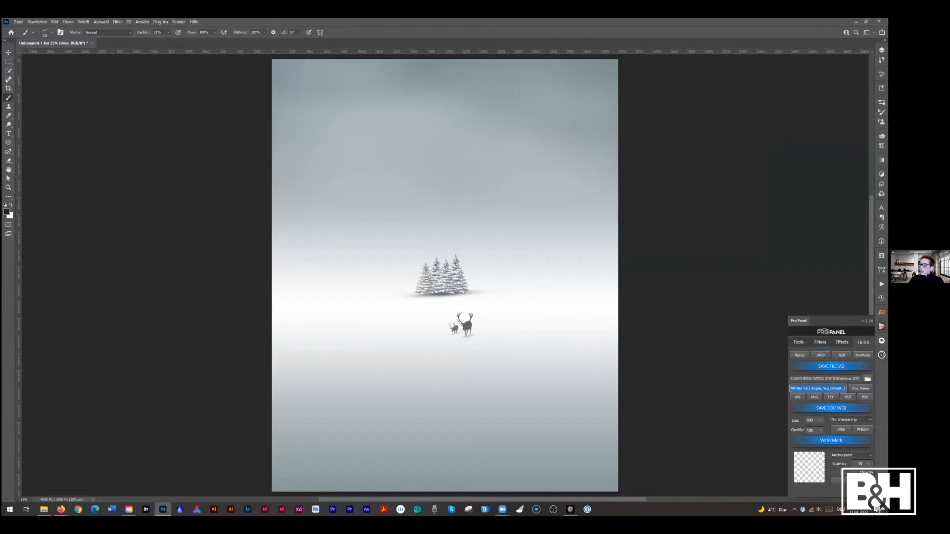
{"action": "left_click", "coordinate": [820, 342]}
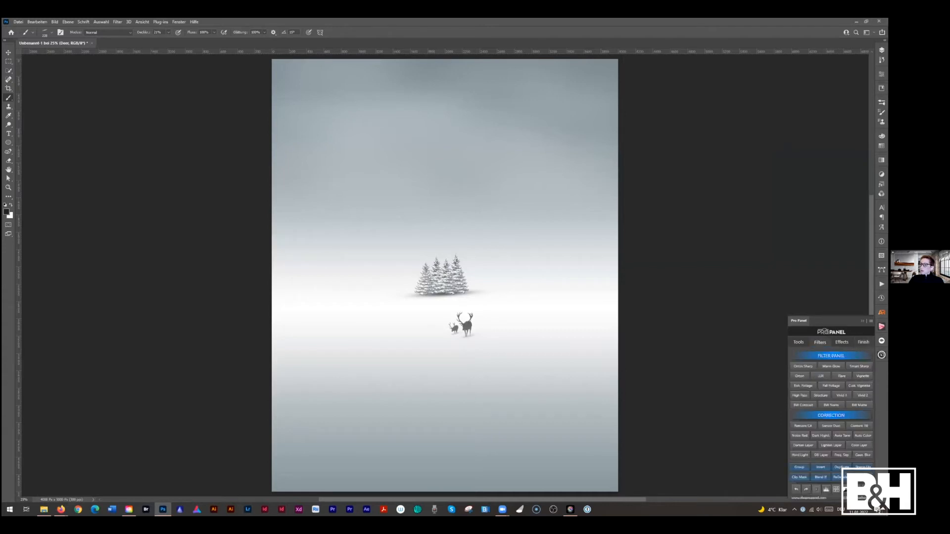
{"action": "left_click", "coordinate": [863, 467]}
{"action": "left_click", "coordinate": [881, 50]}
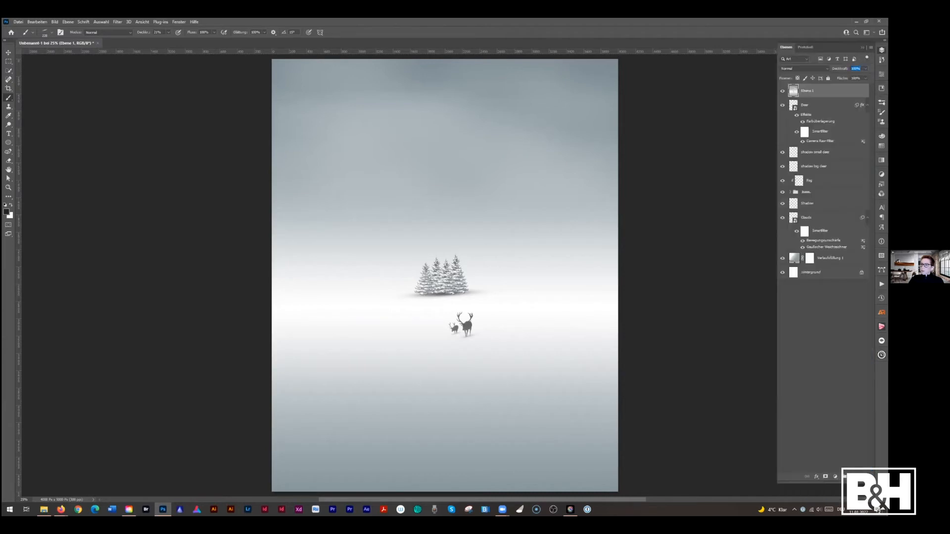
{"action": "left_click", "coordinate": [784, 91]}
{"action": "left_click", "coordinate": [783, 91]}
Convert the stamped layer to a smart object and launch the Luminar AI filter on it
{"action": "right_click", "coordinate": [792, 91]}
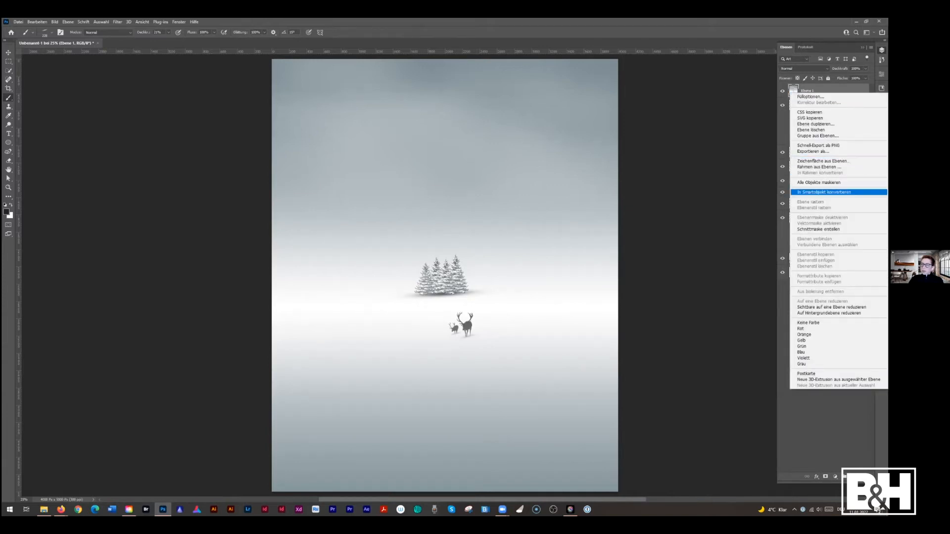
{"action": "left_click", "coordinate": [818, 193]}
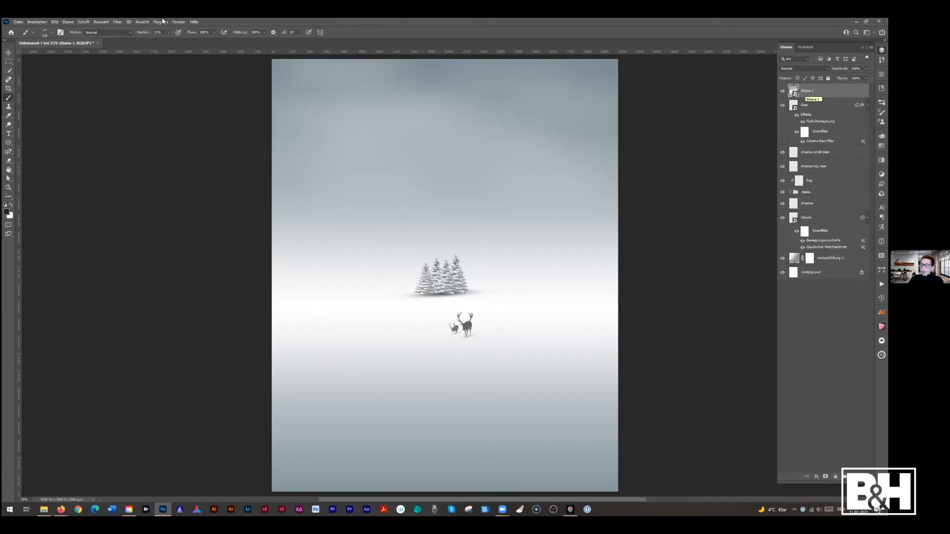
{"action": "left_click", "coordinate": [118, 22]}
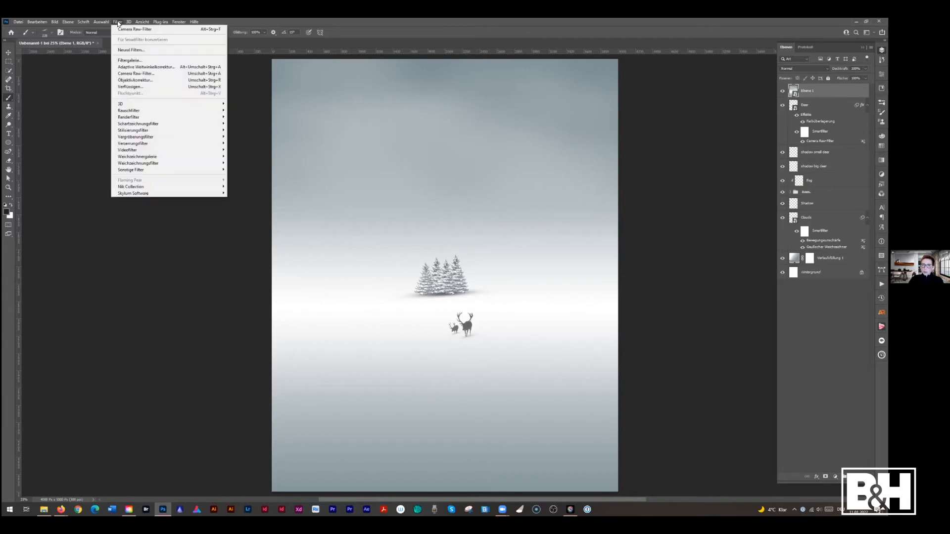
{"action": "mouse_move", "coordinate": [147, 193]}
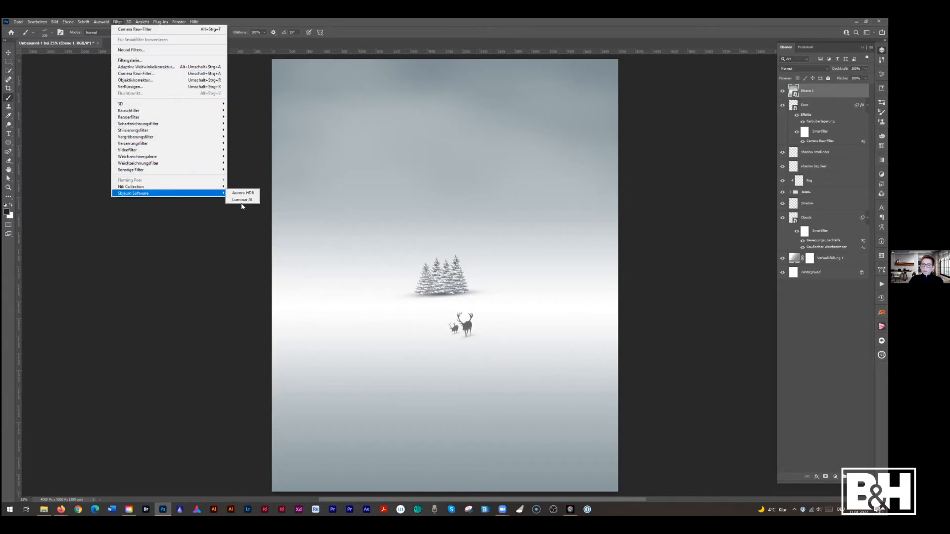
{"action": "left_click", "coordinate": [243, 198]}
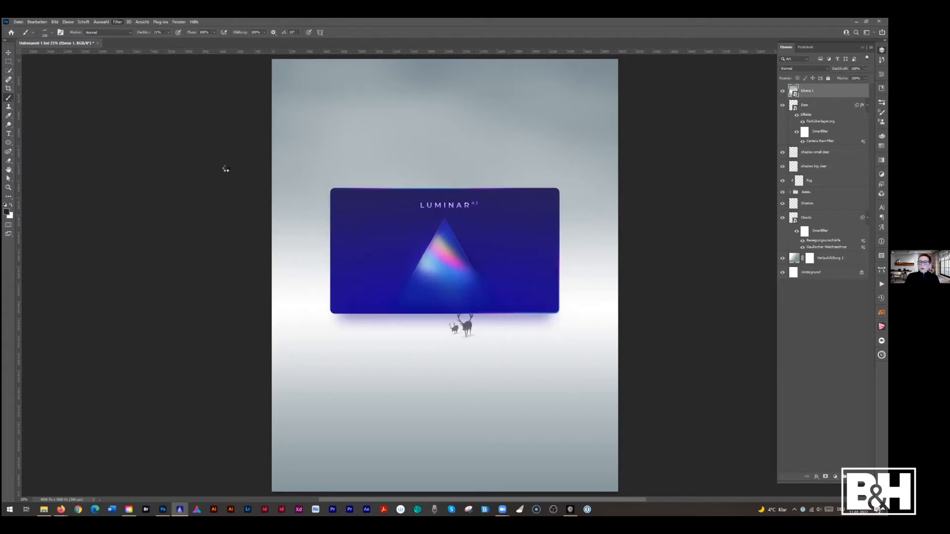
View the Luminar purchase page in Firefox while the filter loads
{"action": "mouse_move", "coordinate": [63, 509]}
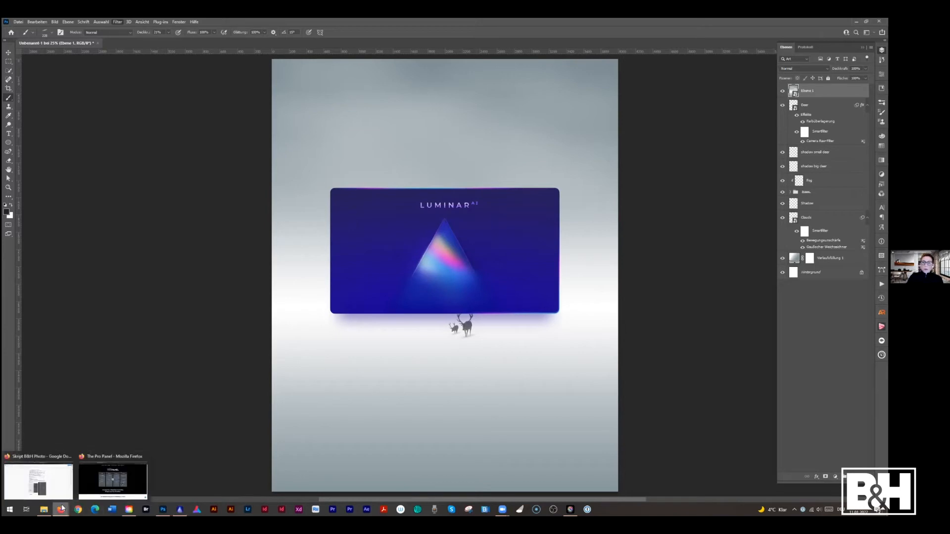
{"action": "left_click", "coordinate": [90, 487]}
{"action": "left_click", "coordinate": [344, 25]}
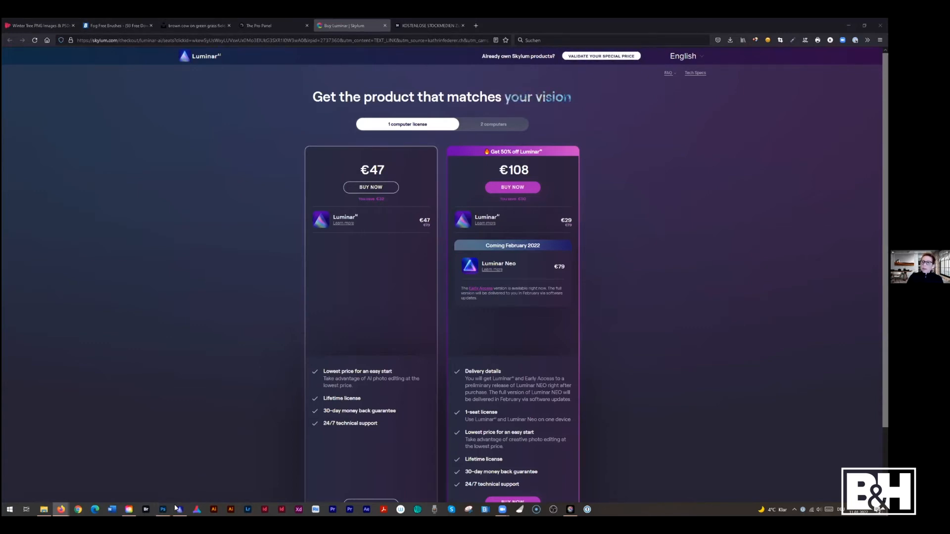
Switch to Luminar AI and change from the templates to the editing tools for the composite
{"action": "left_click", "coordinate": [179, 508]}
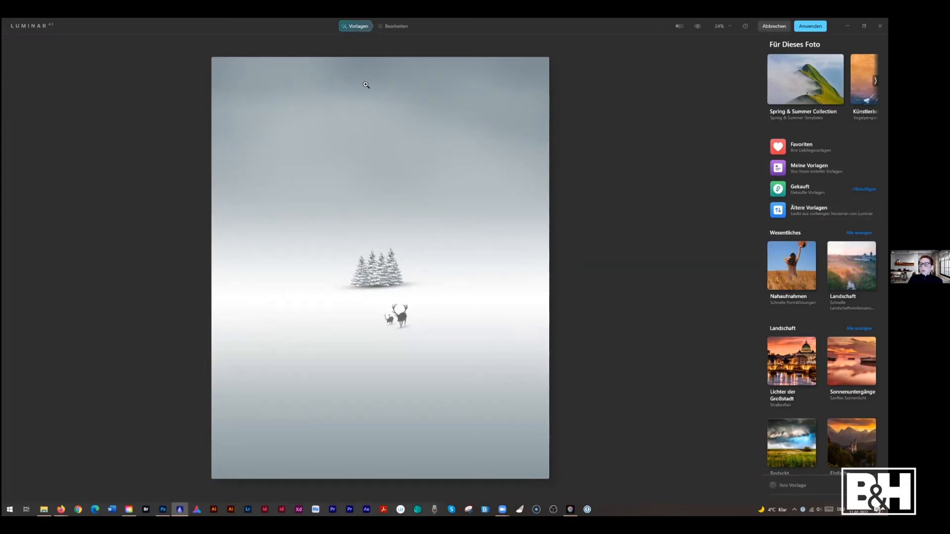
{"action": "left_click", "coordinate": [396, 26]}
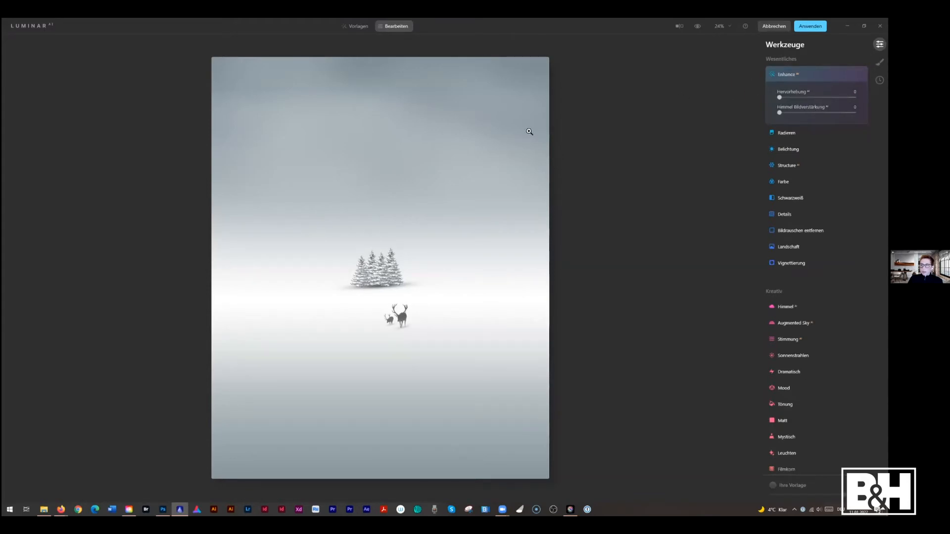
Try several templates from the Spring & Summer Collection on the composite and settle on 12_Summer & Spring
{"action": "left_click", "coordinate": [352, 27]}
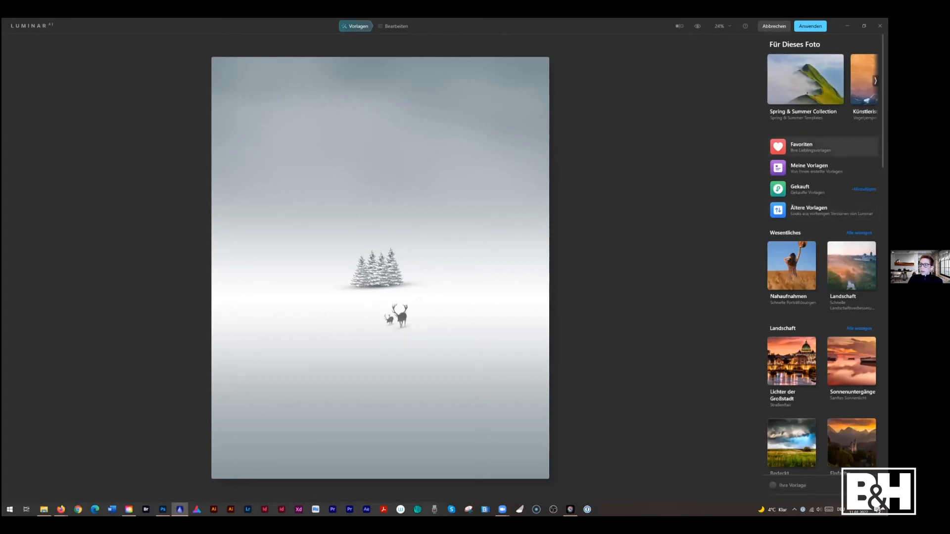
{"action": "left_click", "coordinate": [802, 112]}
{"action": "left_click", "coordinate": [816, 168]}
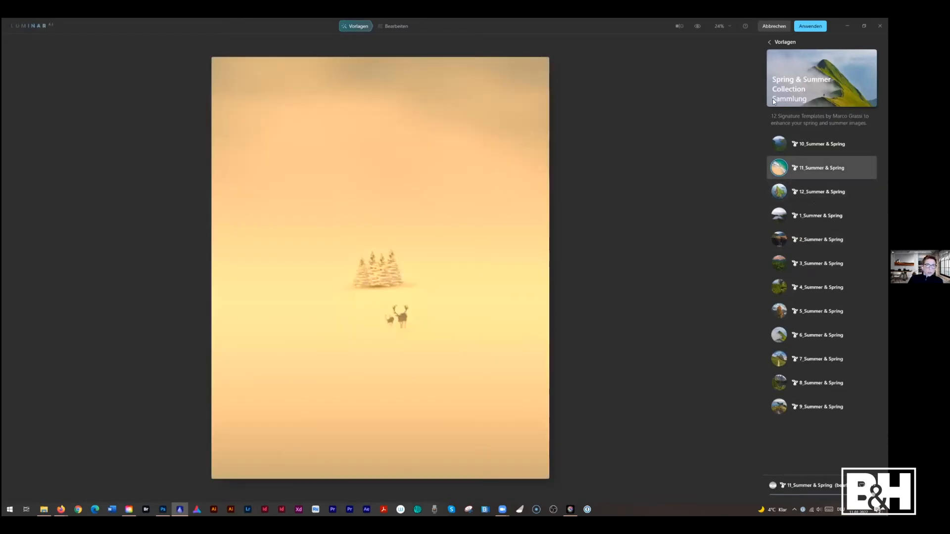
{"action": "left_click", "coordinate": [814, 215]}
{"action": "left_click", "coordinate": [810, 243]}
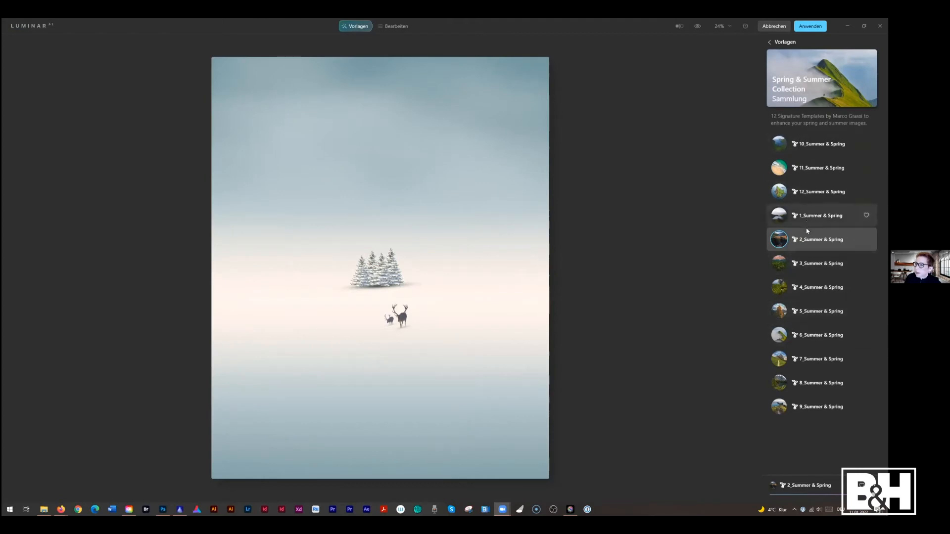
{"action": "left_click", "coordinate": [810, 193]}
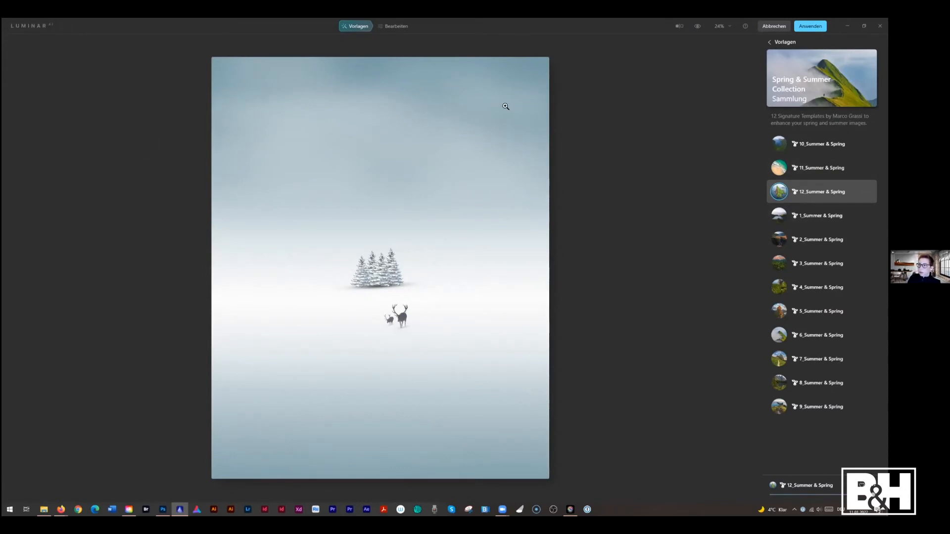
In the Farbe editing tool, set the cyan hue to 22 and Farbtonverschiebung to 10, and apply the Luminar edit
{"action": "left_click", "coordinate": [392, 27]}
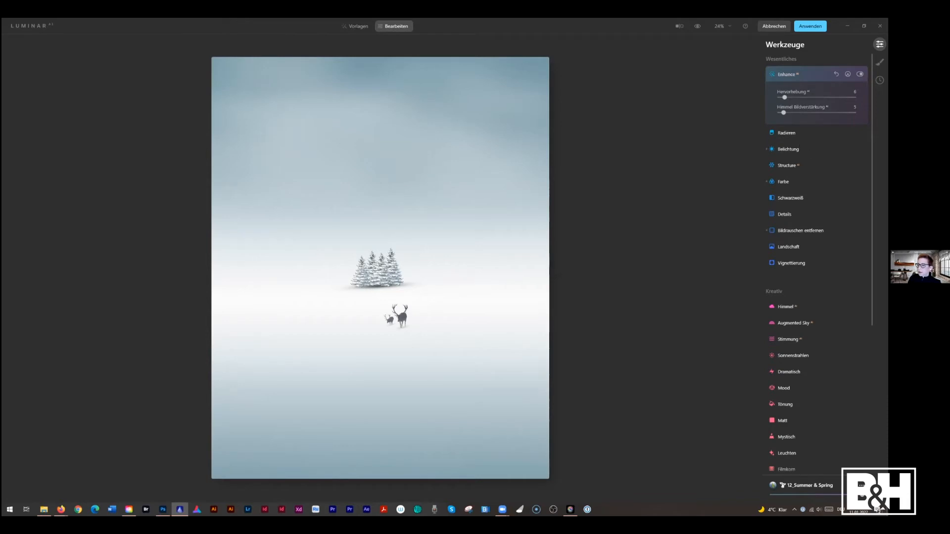
{"action": "left_click", "coordinate": [791, 184]}
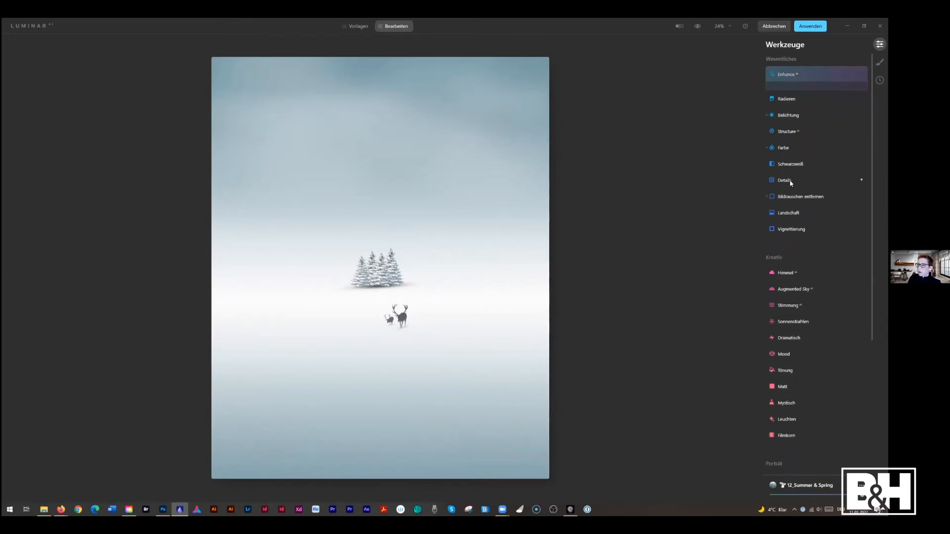
{"action": "left_click", "coordinate": [792, 209]}
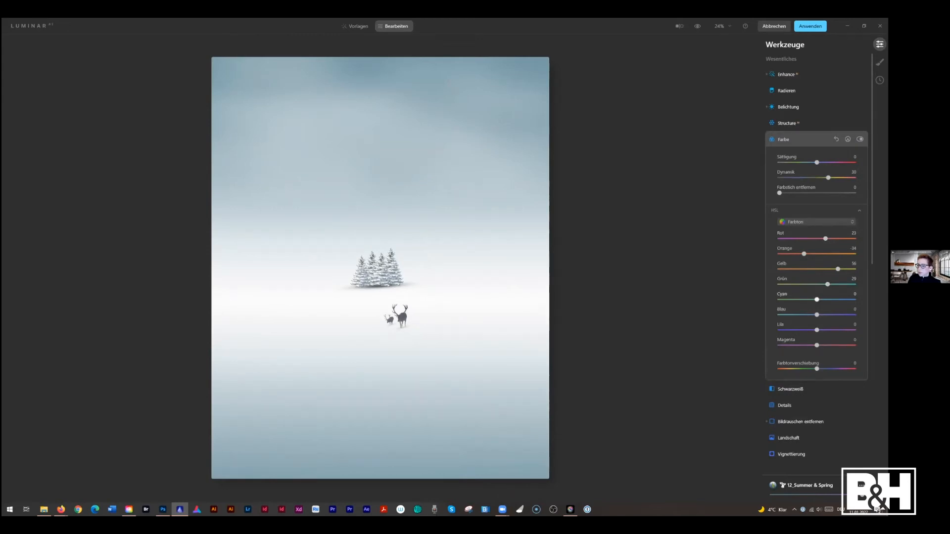
{"action": "left_click_drag", "start_coordinate": [817, 299], "coordinate": [824, 300]}
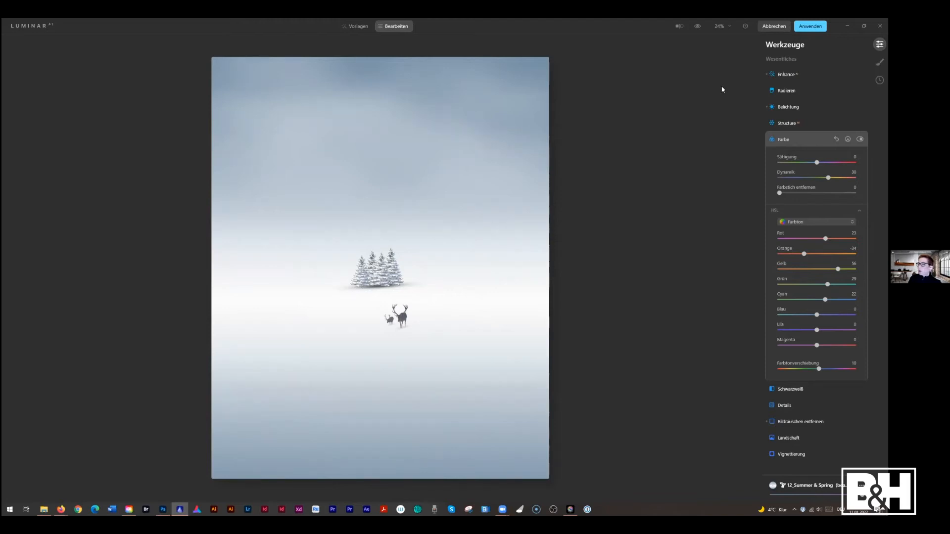
{"action": "left_click", "coordinate": [806, 27]}
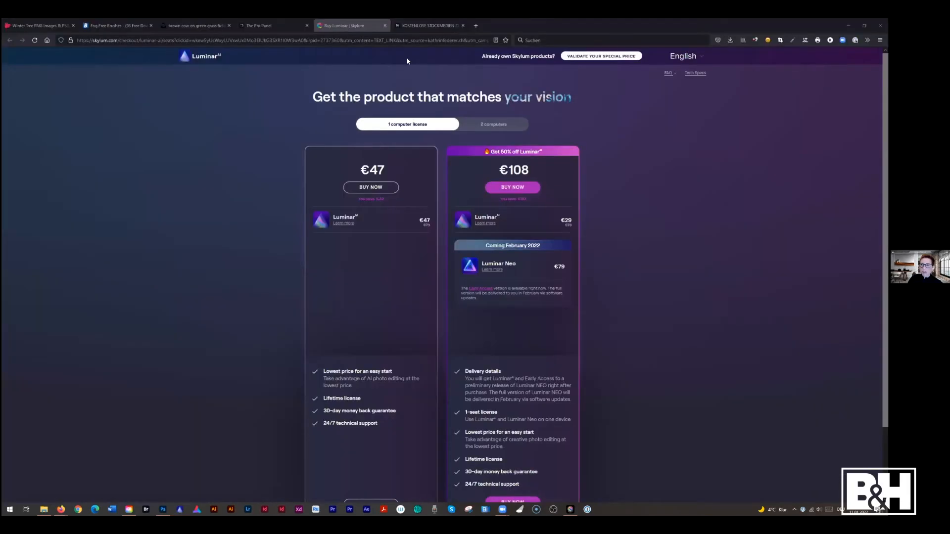
Switch back to Photoshop and compare the history states before and after the Luminar AI filter
{"action": "left_click", "coordinate": [163, 509]}
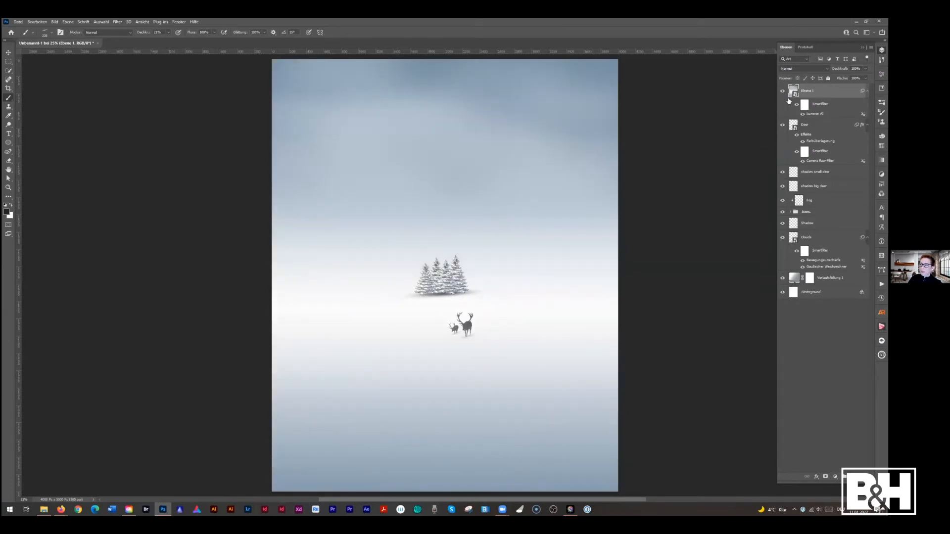
{"action": "left_click", "coordinate": [805, 47]}
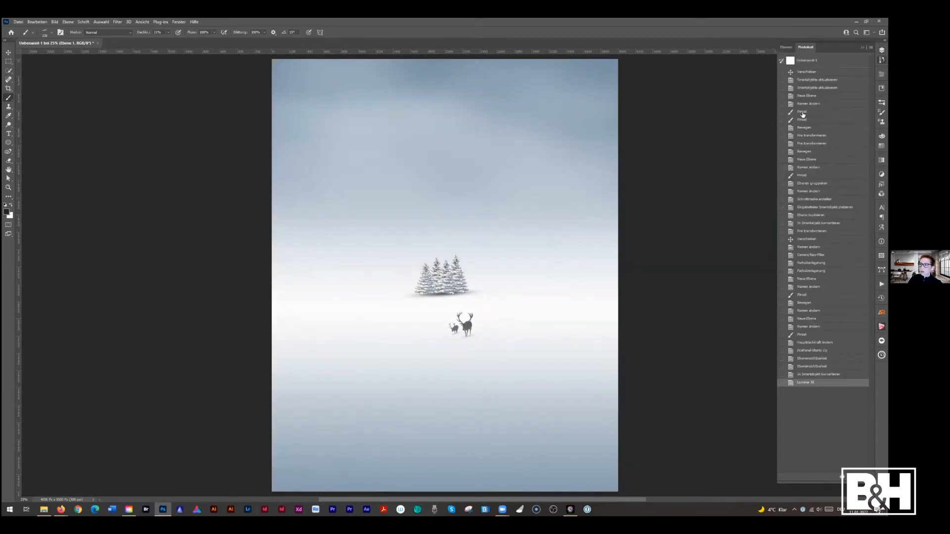
{"action": "left_click", "coordinate": [819, 374]}
{"action": "left_click", "coordinate": [810, 384]}
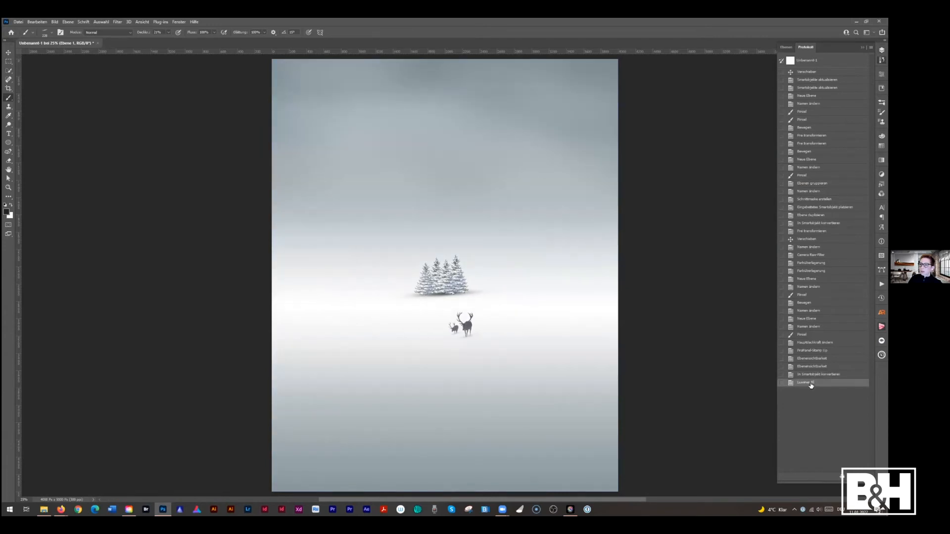
{"action": "left_click", "coordinate": [787, 48]}
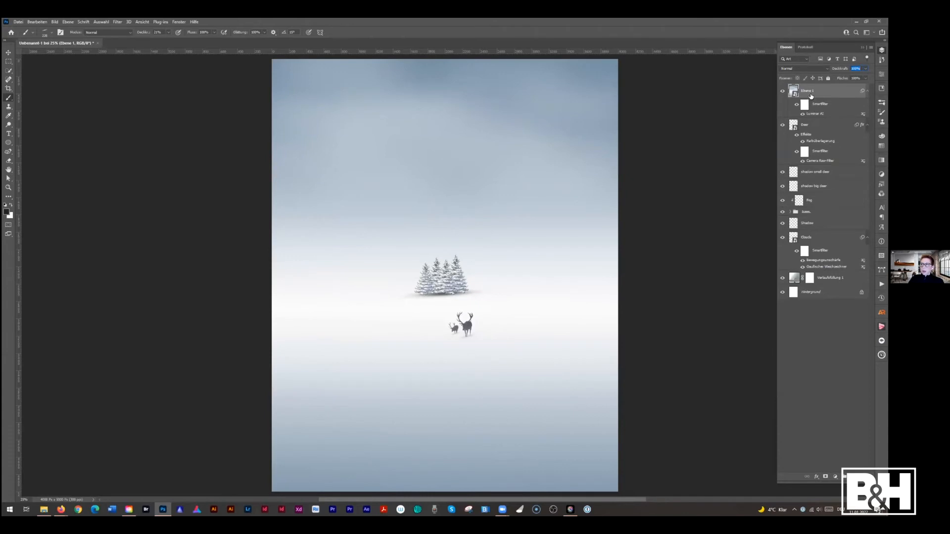
Rename the Luminar-filtered stamped layer as Luminar 1 and duplicate it
{"action": "double_click", "coordinate": [811, 91]}
{"action": "type", "text": "Luminar"}
{"action": "key", "text": "Return"}
{"action": "key", "text": "ctrl+j"}
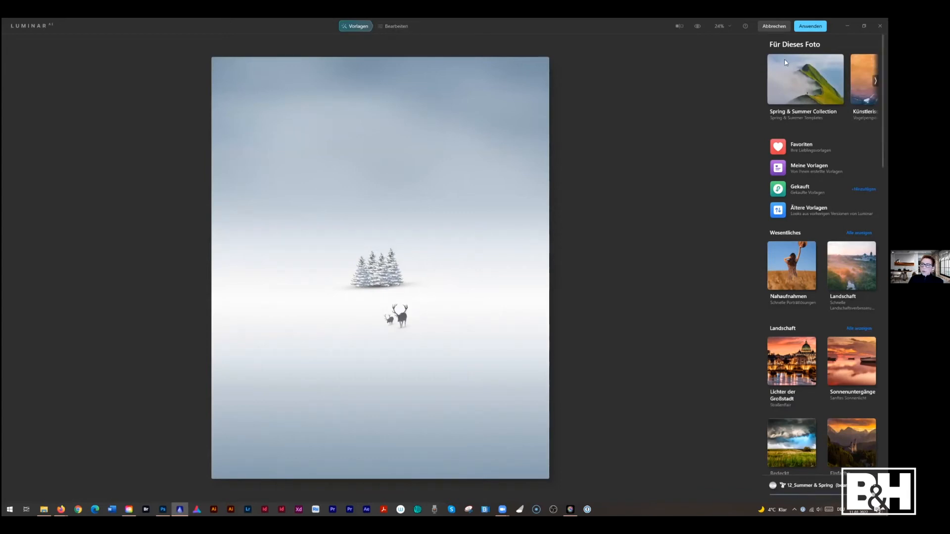
Apply the Fokus template from the Nahaufnahmen collection to the duplicate layer in Luminar AI and change to the editing tools
{"action": "left_click", "coordinate": [795, 283]}
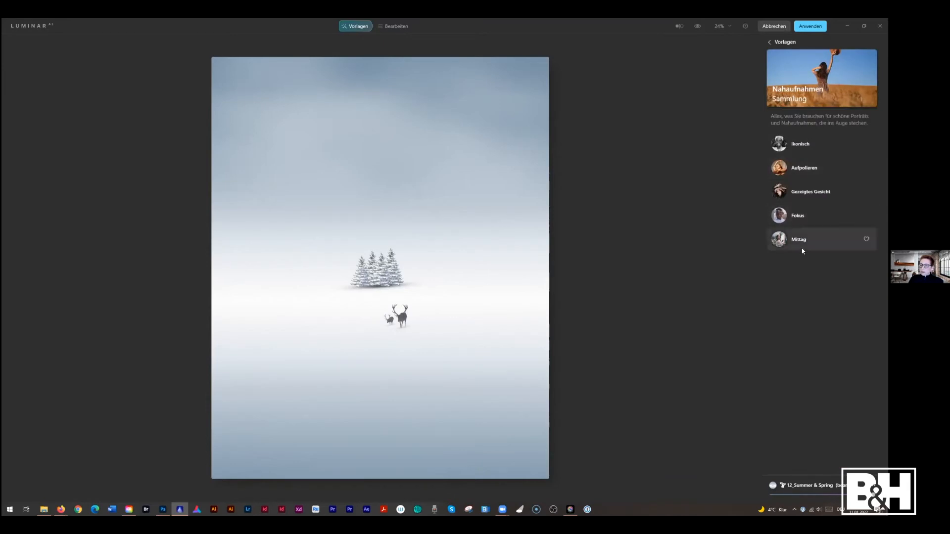
{"action": "left_click", "coordinate": [801, 220]}
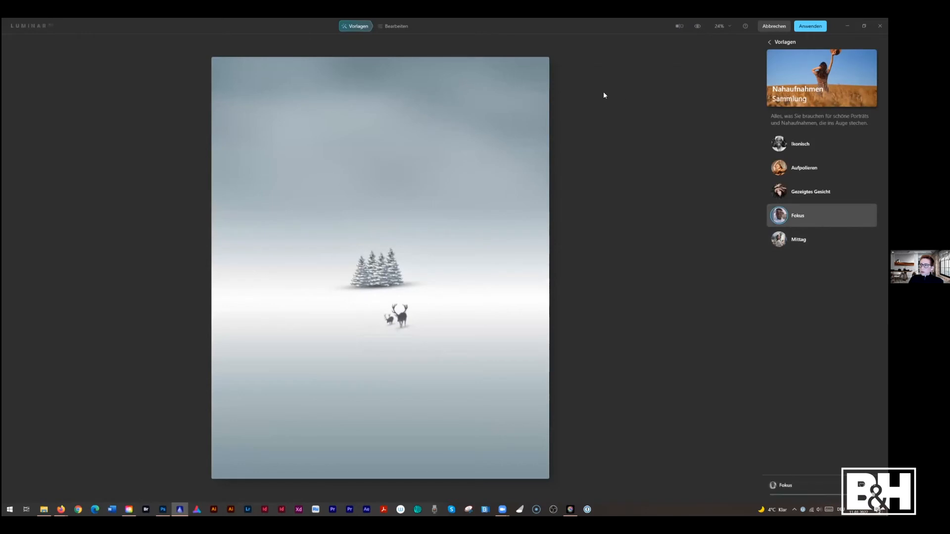
{"action": "left_click", "coordinate": [393, 26]}
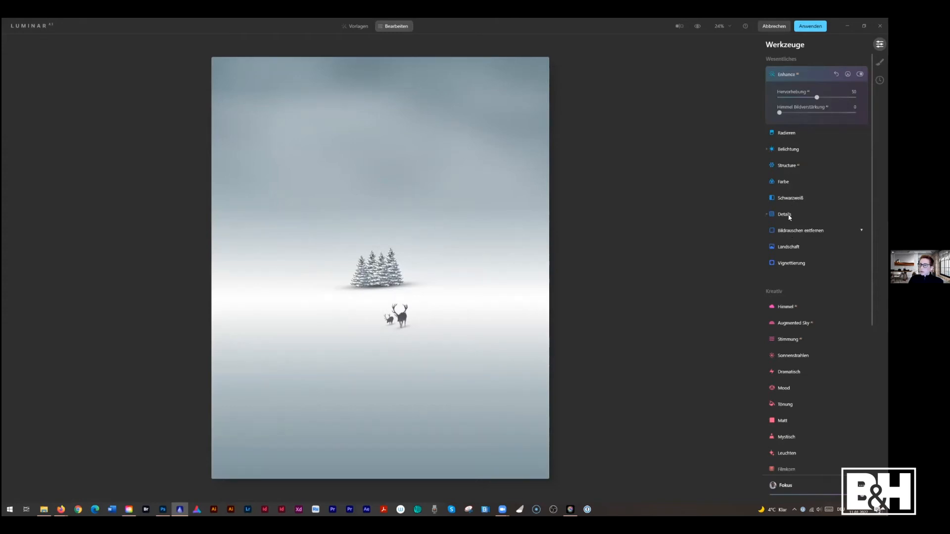
In the Farbe tool, raise the saturation to 11 and increase the green, cyan and blue hue values
{"action": "left_click", "coordinate": [786, 182]}
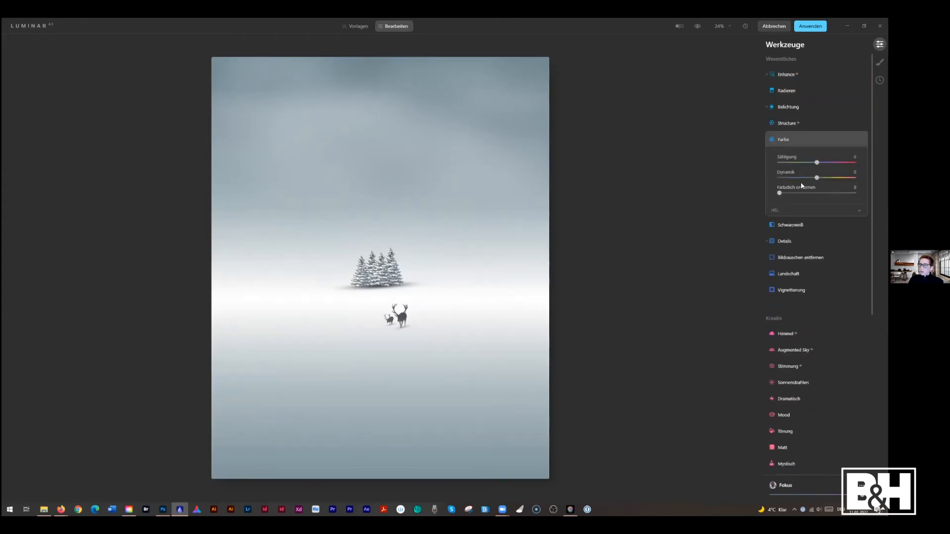
{"action": "left_click_drag", "start_coordinate": [817, 162], "coordinate": [818, 162]}
{"action": "left_click", "coordinate": [791, 209]}
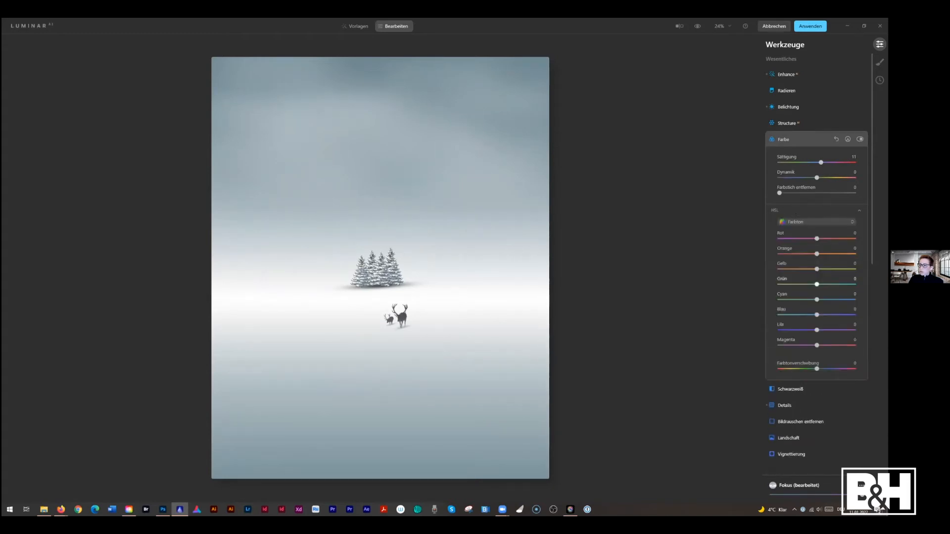
{"action": "left_click_drag", "start_coordinate": [818, 284], "coordinate": [821, 285]}
{"action": "left_click_drag", "start_coordinate": [816, 299], "coordinate": [825, 299]}
{"action": "left_click_drag", "start_coordinate": [817, 315], "coordinate": [822, 315]}
Apply the second Luminar edit and set the duplicate layer's blend mode to Multiply (Multiplizieren) in Photoshop
{"action": "left_click", "coordinate": [807, 27]}
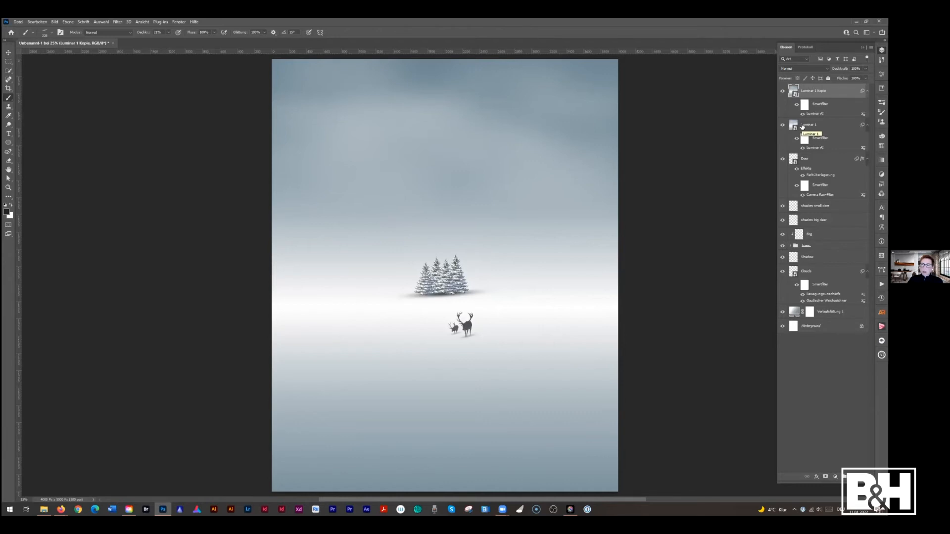
{"action": "left_click", "coordinate": [788, 68]}
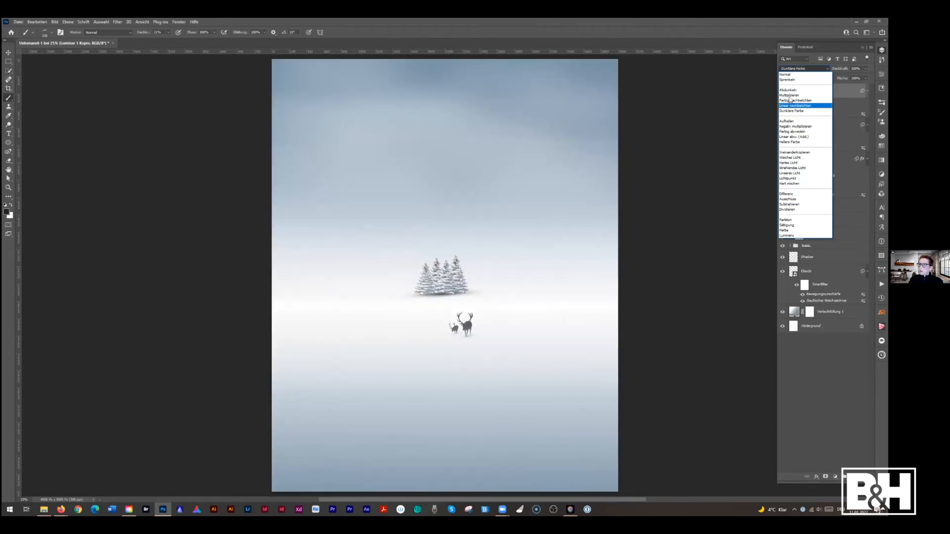
{"action": "left_click", "coordinate": [789, 95]}
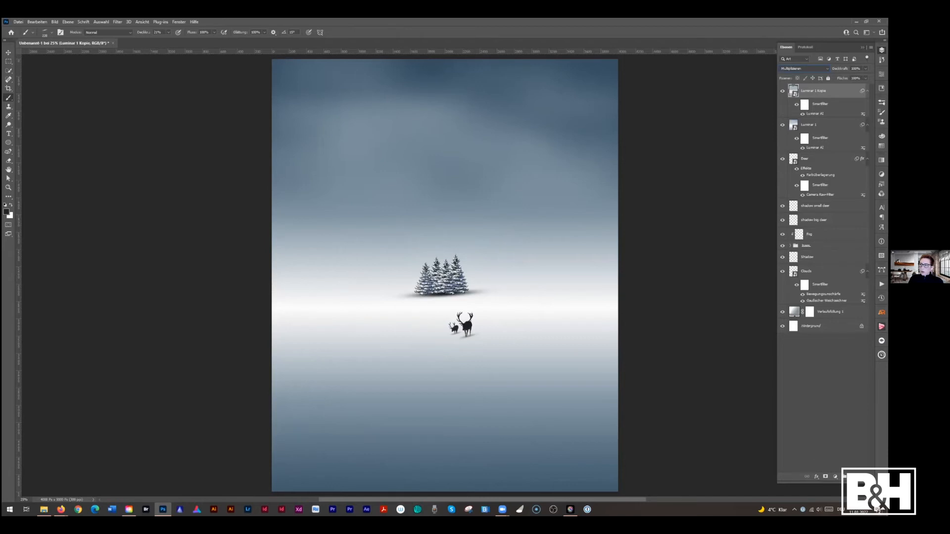
Add a Selective Color adjustment layer above the Luminar layers and set yellow in the cyan tones to -24%
{"action": "left_click", "coordinate": [835, 477]}
{"action": "left_click", "coordinate": [843, 474]}
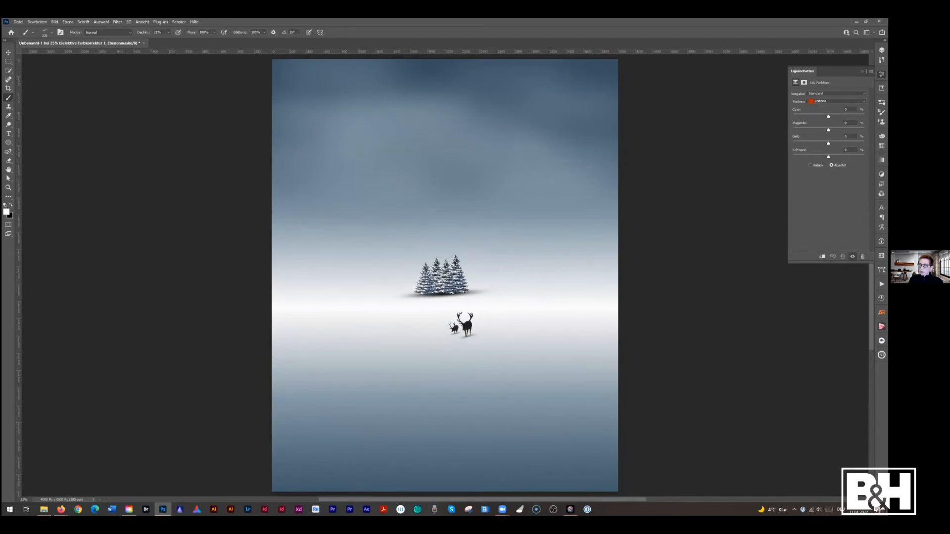
{"action": "left_click", "coordinate": [814, 101]}
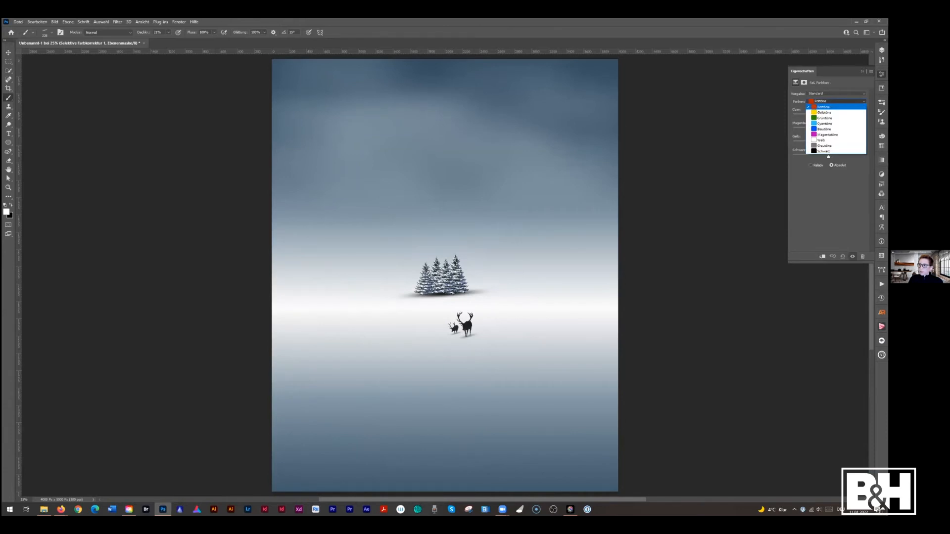
{"action": "left_click", "coordinate": [822, 123]}
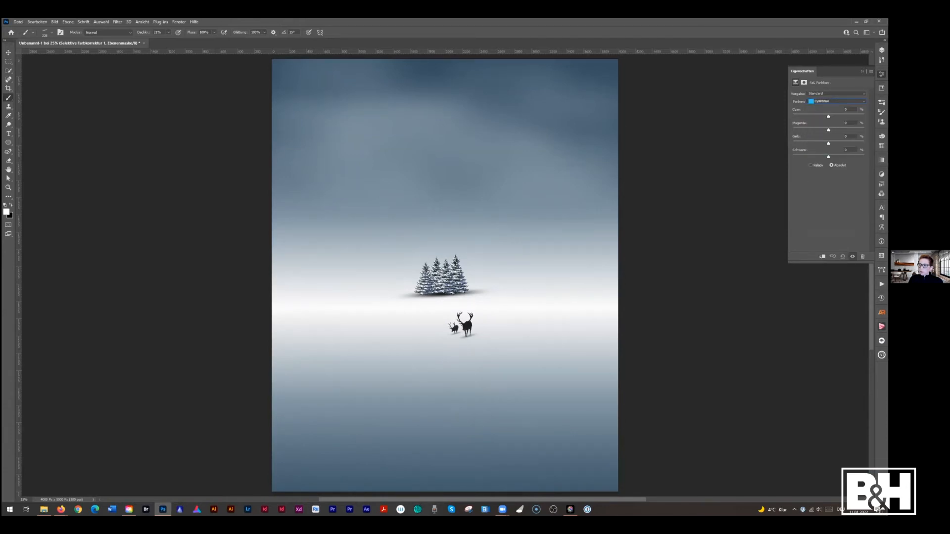
{"action": "left_click_drag", "start_coordinate": [828, 143], "coordinate": [826, 144]}
{"action": "left_click", "coordinate": [836, 101]}
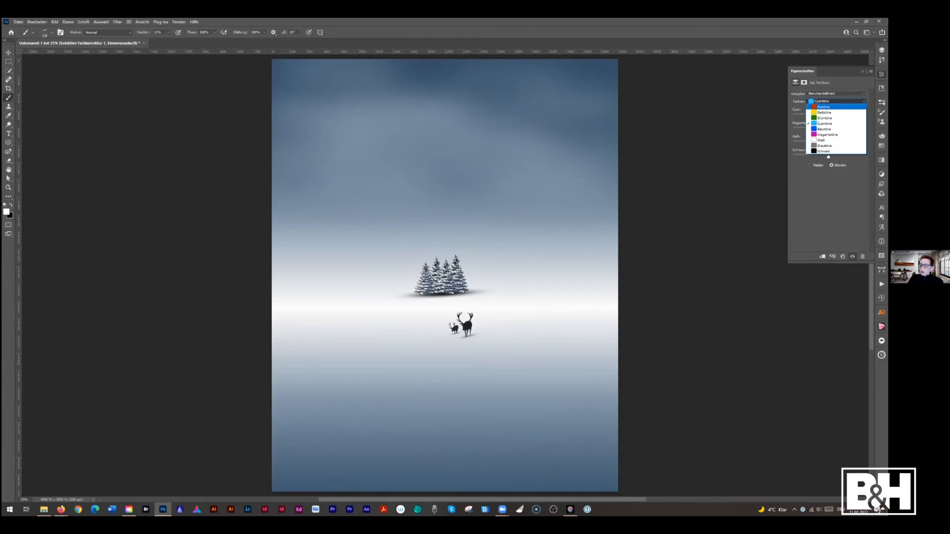
{"action": "left_click", "coordinate": [836, 101]}
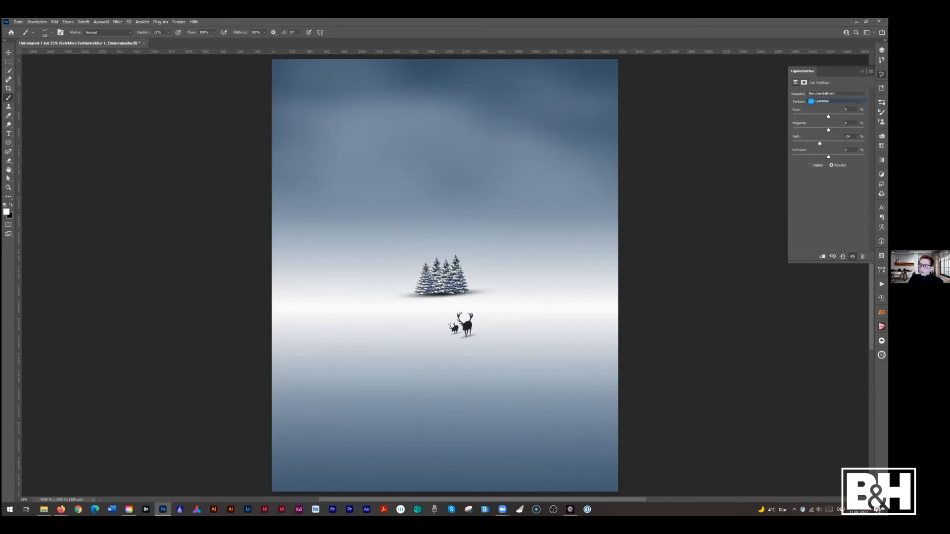
{"action": "left_click", "coordinate": [836, 101]}
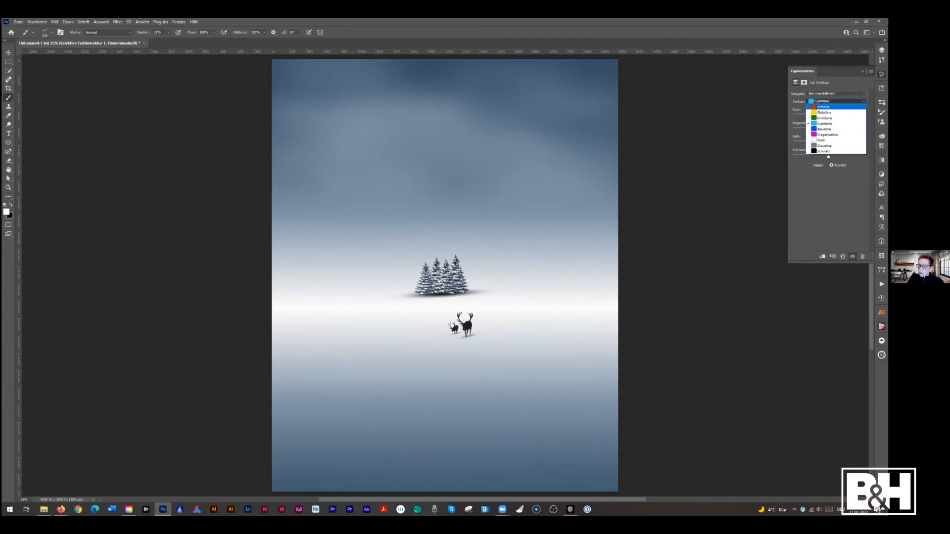
{"action": "left_click", "coordinate": [825, 102]}
{"action": "left_click", "coordinate": [881, 50]}
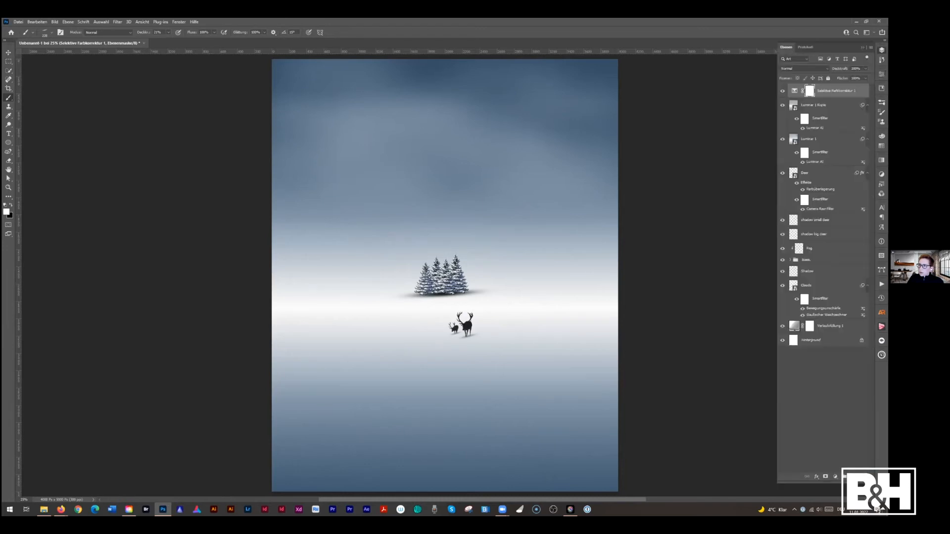
Add a Hue/Saturation adjustment layer above Selective Color and lower the saturation of the green tones
{"action": "left_click", "coordinate": [836, 477]}
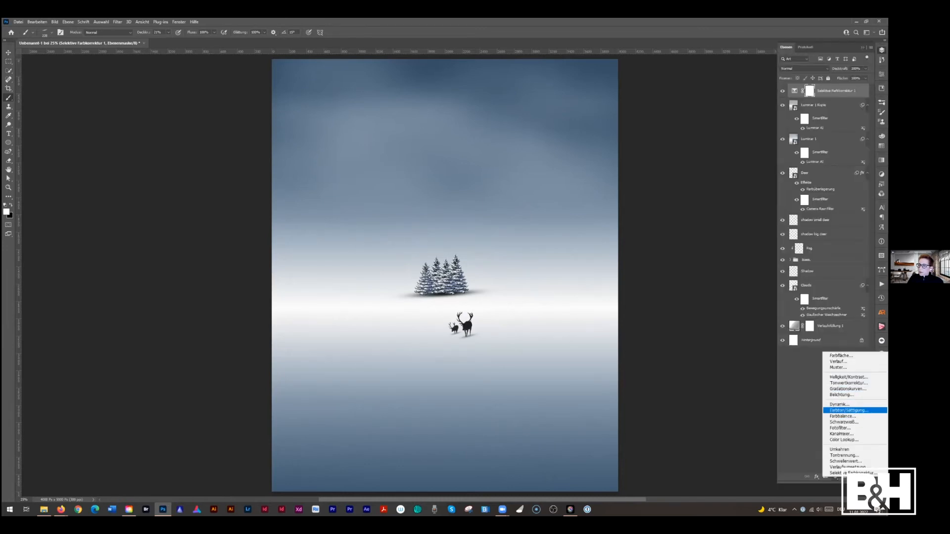
{"action": "left_click", "coordinate": [848, 410]}
{"action": "left_click", "coordinate": [816, 104]}
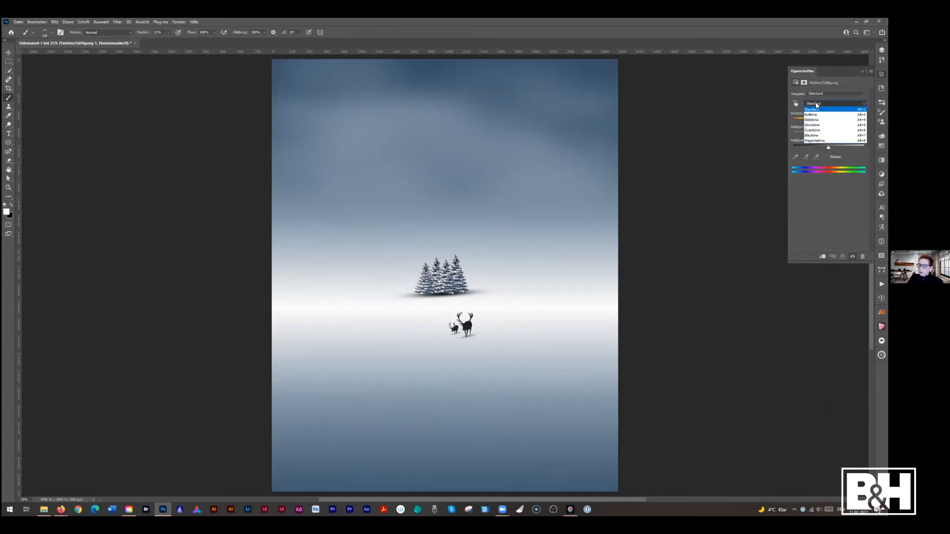
{"action": "left_click", "coordinate": [814, 125]}
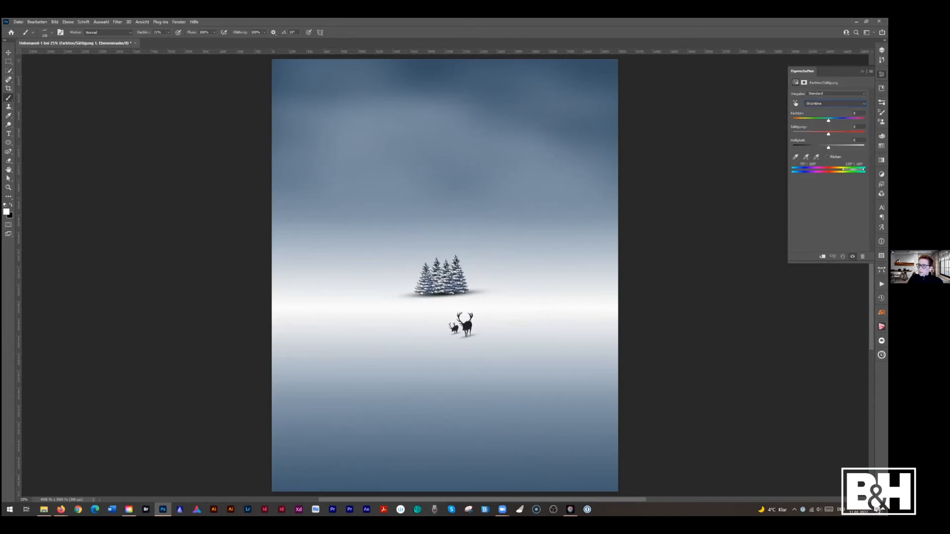
{"action": "left_click_drag", "start_coordinate": [828, 134], "coordinate": [822, 135]}
Lower the saturation of the blue tones in the Hue/Saturation adjustment and return to the layer list
{"action": "left_click", "coordinate": [835, 103]}
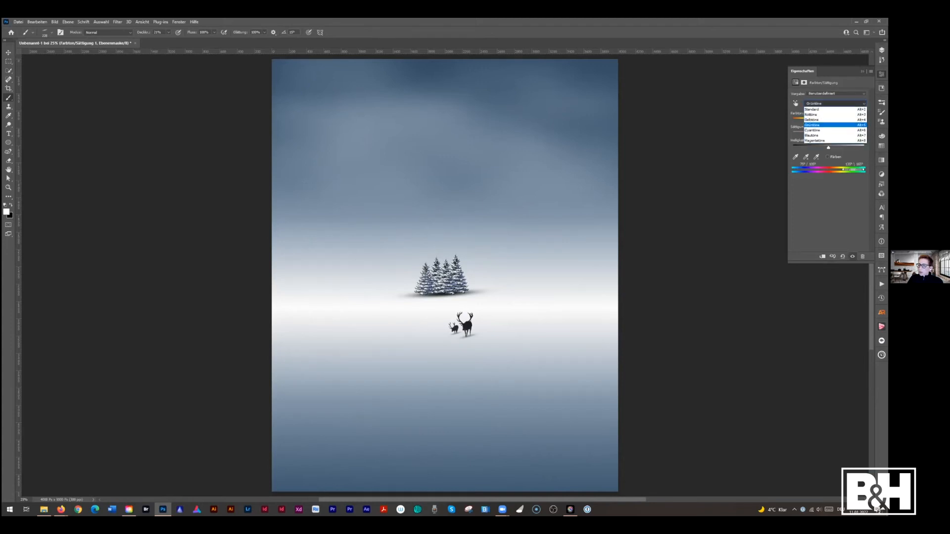
{"action": "left_click", "coordinate": [814, 135]}
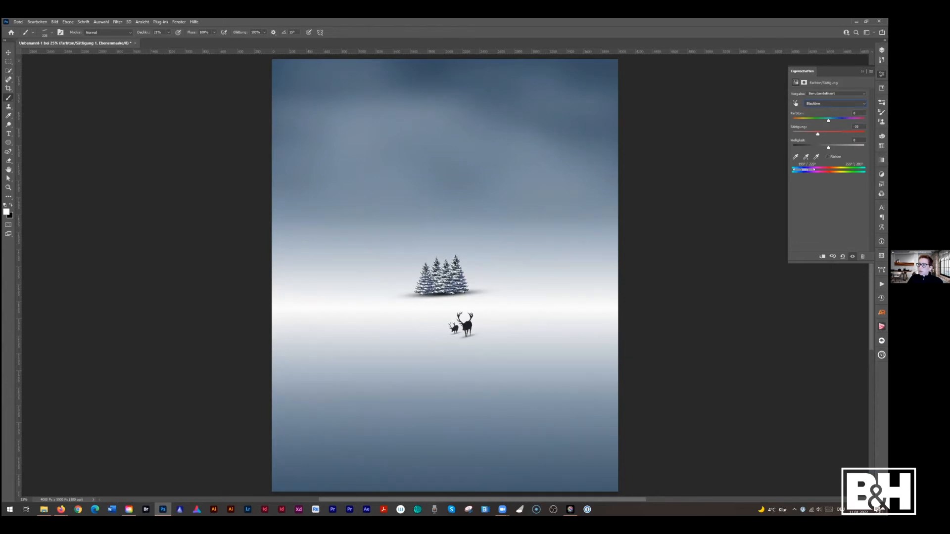
{"action": "left_click_drag", "start_coordinate": [819, 134], "coordinate": [819, 134]}
{"action": "left_click", "coordinate": [881, 50]}
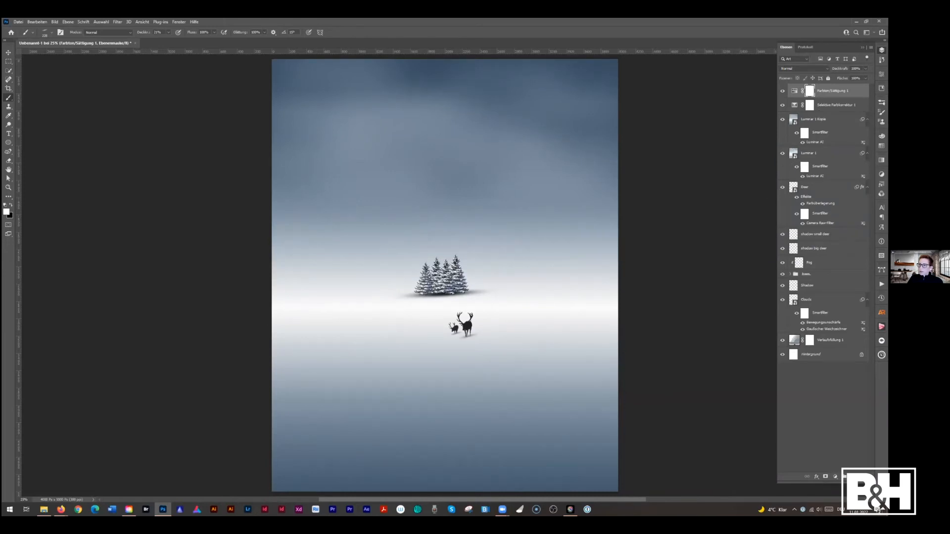
Select an elliptical area around the trees and deer and generate a Pro Panel custom vignette with a 400-pixel Gaussian blur
{"action": "left_click", "coordinate": [881, 355]}
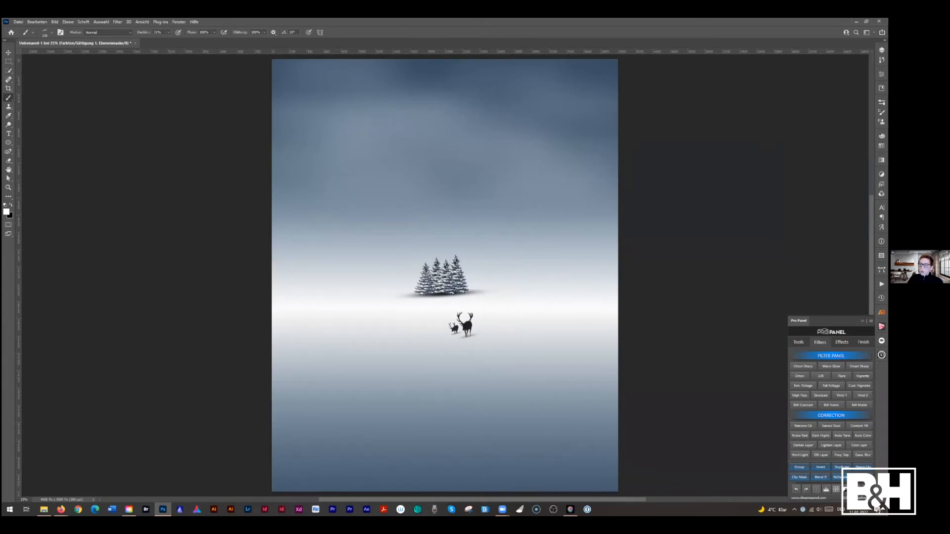
{"action": "left_click", "coordinate": [9, 68]}
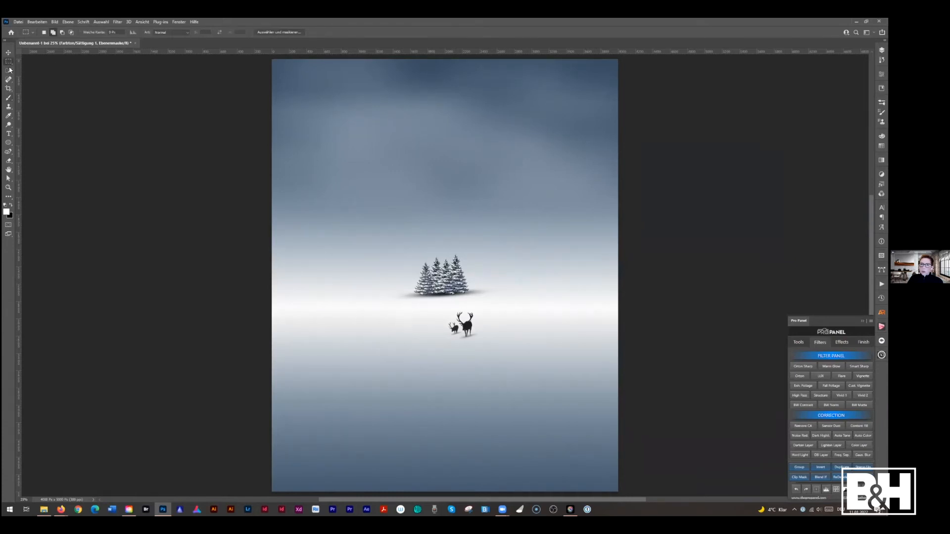
{"action": "right_click", "coordinate": [9, 63]}
{"action": "left_click", "coordinate": [23, 69]}
{"action": "left_click_drag", "start_coordinate": [370, 148], "coordinate": [566, 402]}
{"action": "left_click_drag", "start_coordinate": [484, 260], "coordinate": [461, 257]}
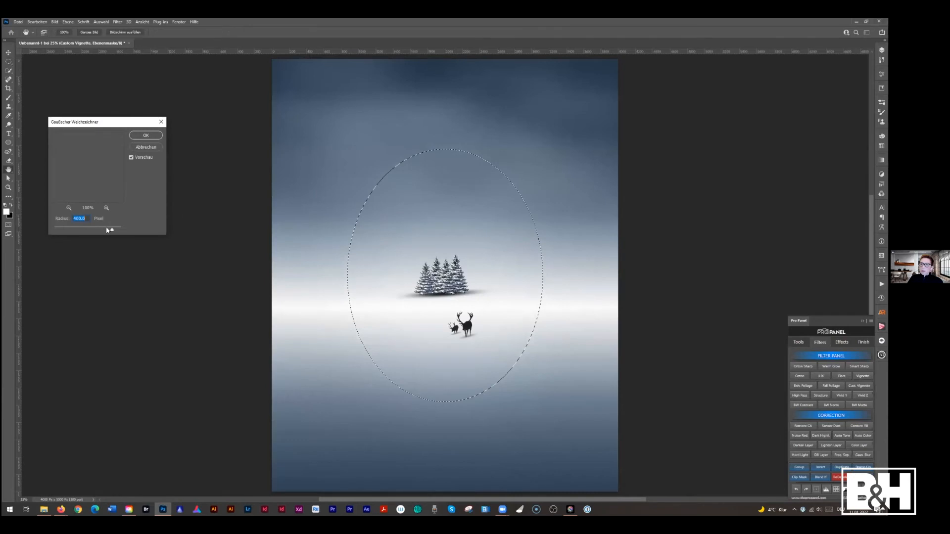
{"action": "left_click", "coordinate": [143, 135]}
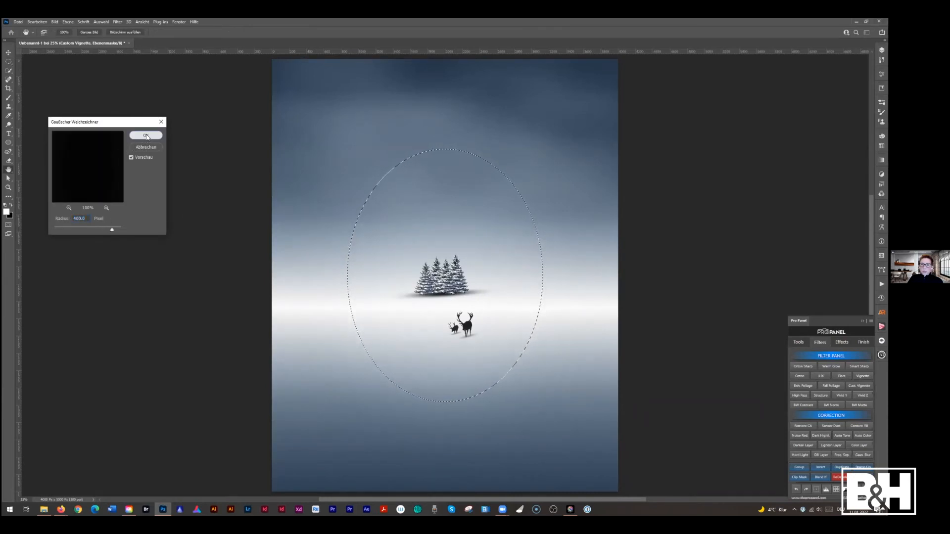
Compare the image with and without the Custom Vignette layer, and make its fill the active part
{"action": "left_click", "coordinate": [882, 50]}
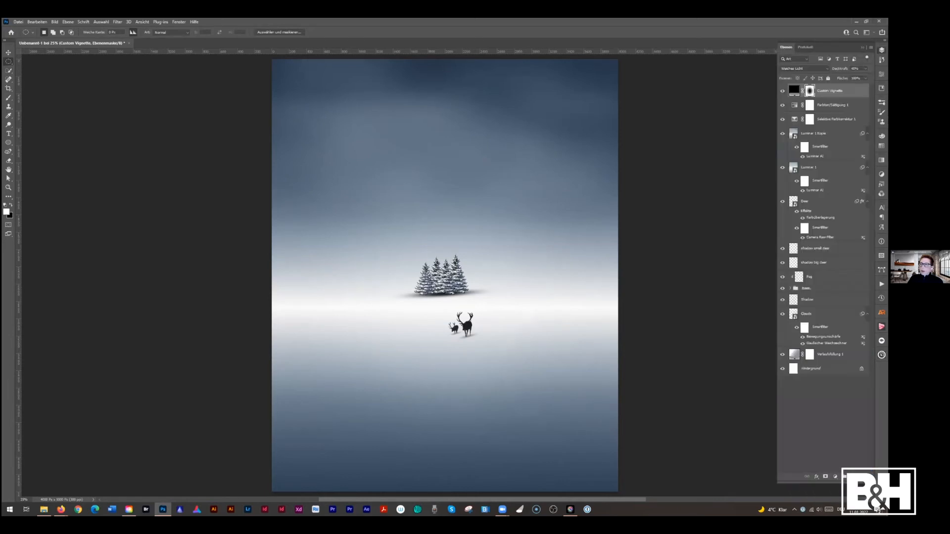
{"action": "left_click", "coordinate": [783, 92]}
{"action": "left_click", "coordinate": [783, 92]}
{"action": "left_click", "coordinate": [794, 91]}
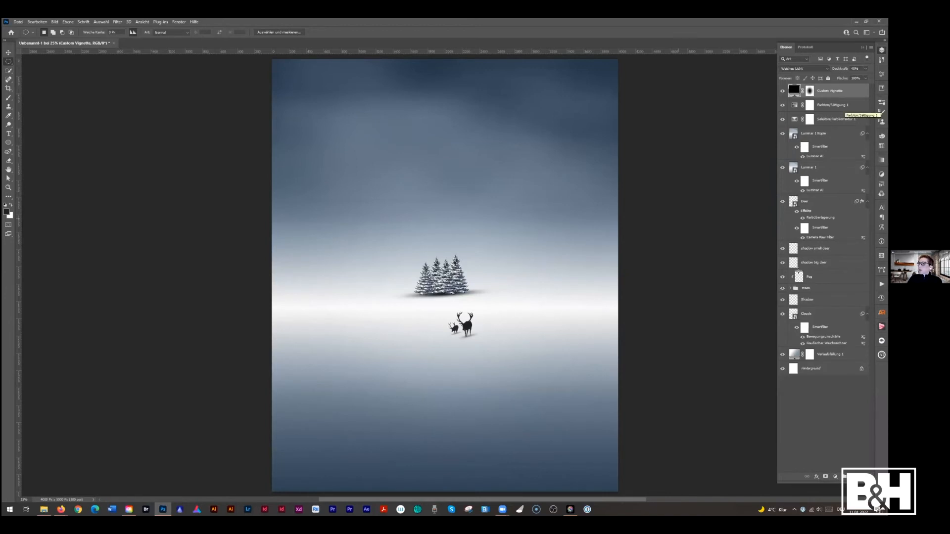
Add the Pro Panel LUX filter as a new adjustment above the Custom Vignette layer
{"action": "left_click", "coordinate": [882, 355]}
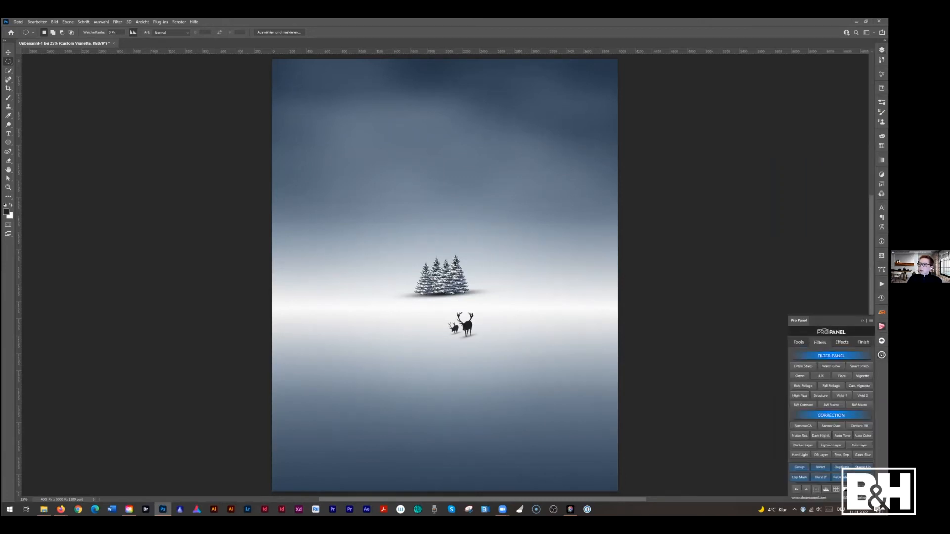
{"action": "left_click", "coordinate": [881, 50]}
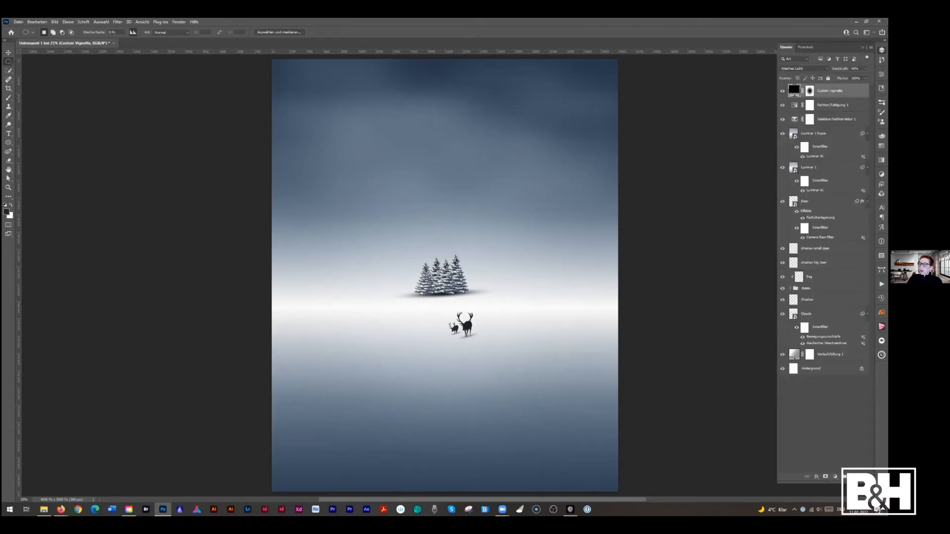
{"action": "left_click", "coordinate": [882, 355]}
{"action": "left_click", "coordinate": [820, 376]}
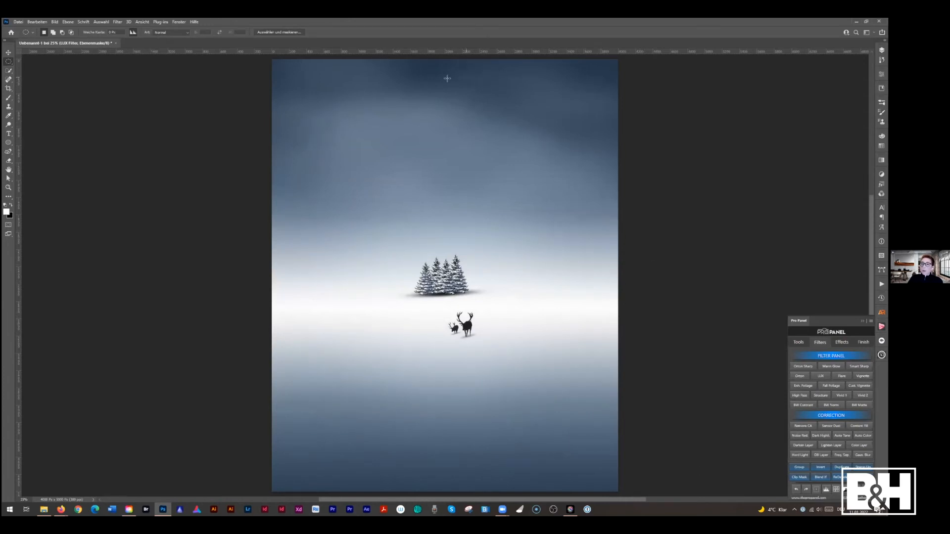
{"action": "left_click", "coordinate": [881, 50]}
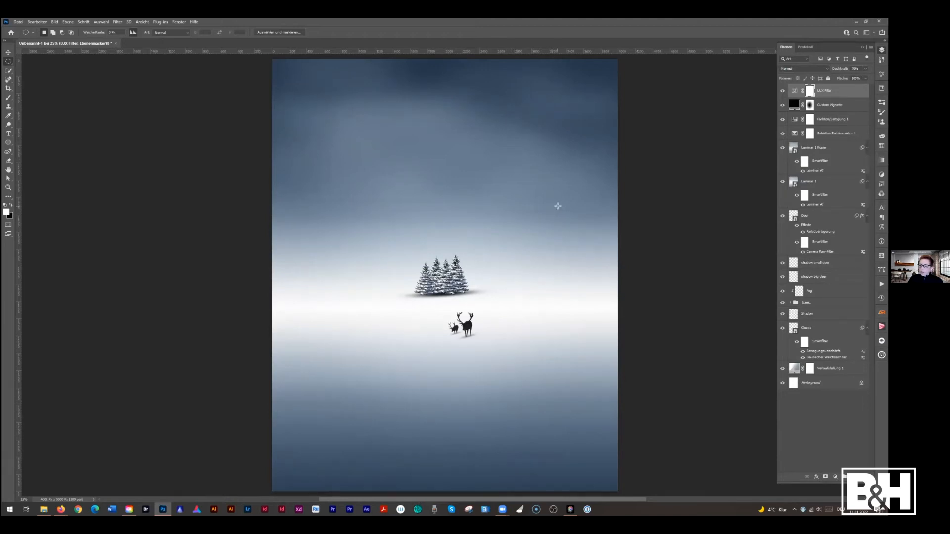
{"action": "left_click", "coordinate": [794, 90]}
Stamp all visible layers into a merged layer on top of the stack and convert it to a smart object
{"action": "left_click", "coordinate": [881, 355]}
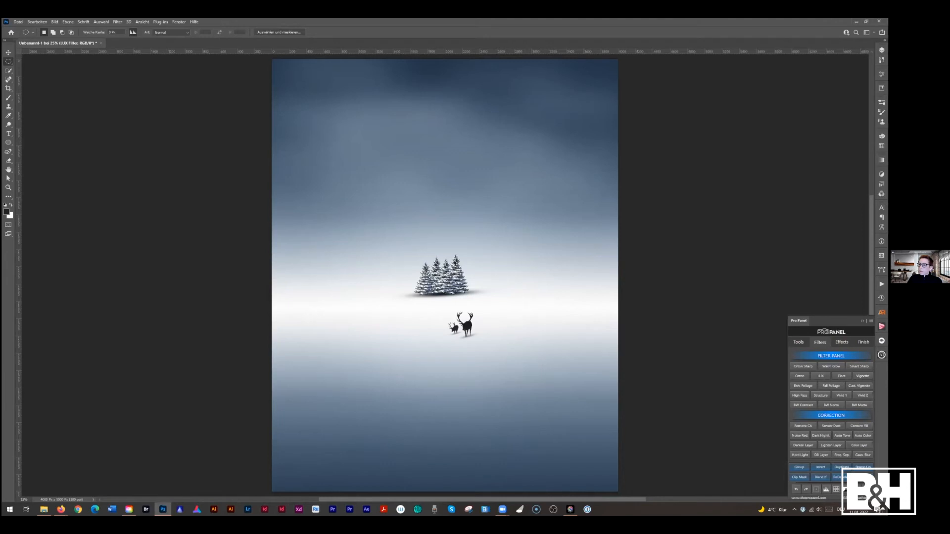
{"action": "key", "text": "ctrl+alt+shift+e"}
{"action": "key", "text": "F7"}
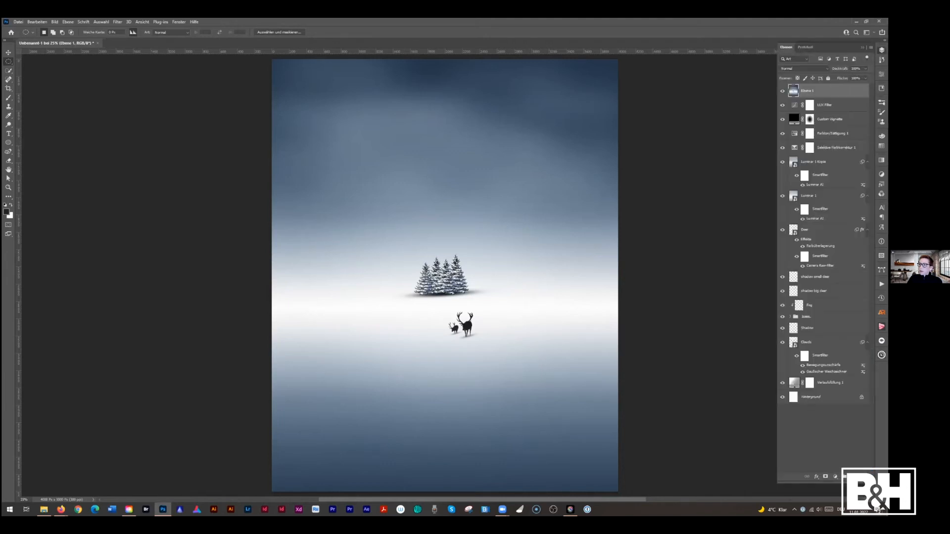
{"action": "right_click", "coordinate": [831, 92]}
{"action": "left_click", "coordinate": [831, 194]}
Apply the Surface Blur (Matter machen) smart filter to the merged layer, comparing the preview before accepting
{"action": "left_click", "coordinate": [115, 22]}
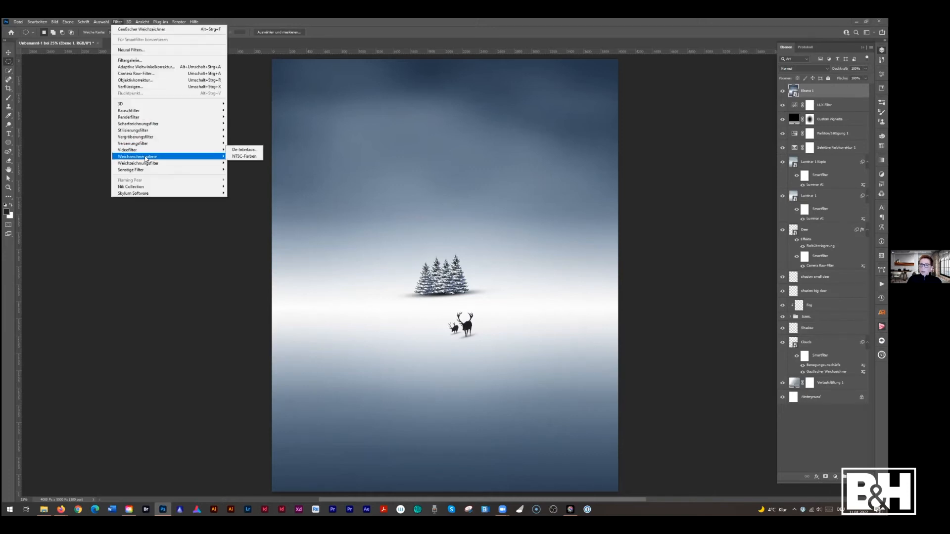
{"action": "mouse_move", "coordinate": [148, 164]}
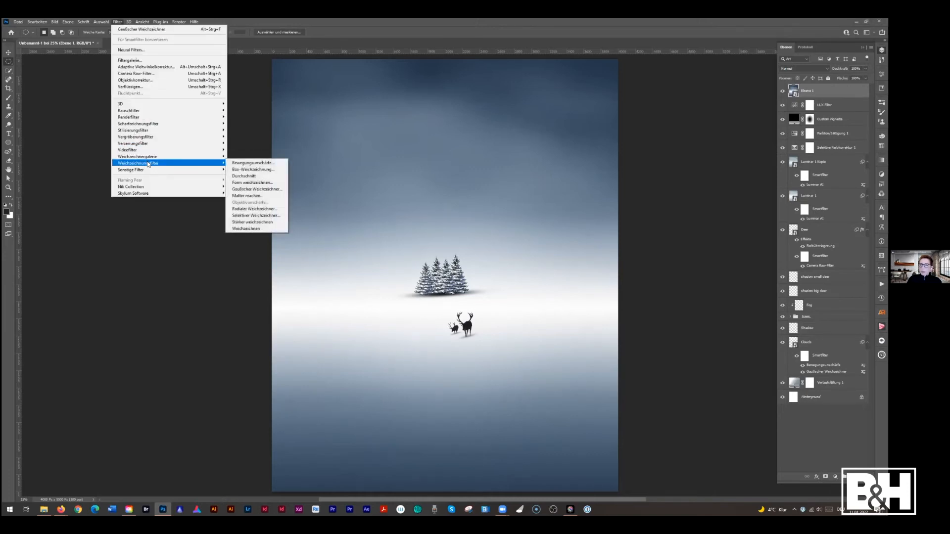
{"action": "left_click", "coordinate": [263, 195]}
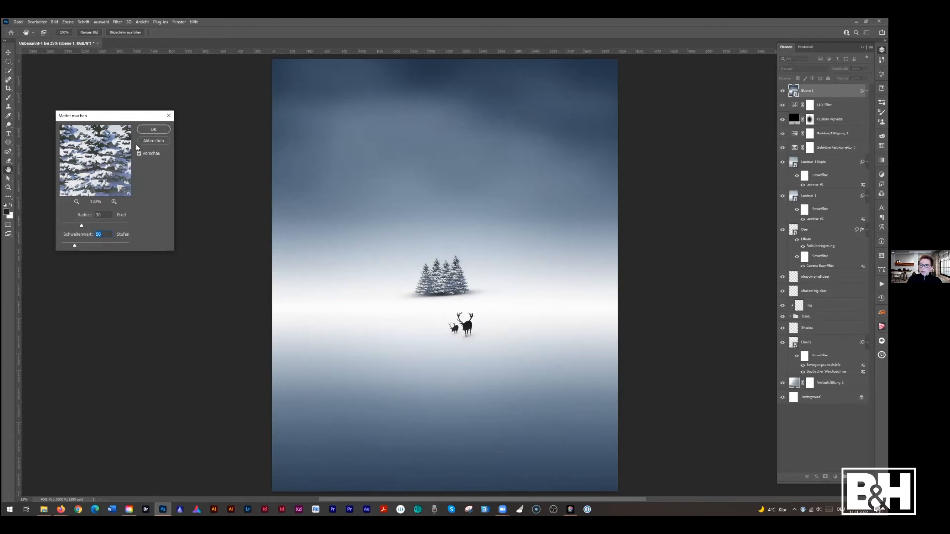
{"action": "left_click", "coordinate": [139, 154]}
{"action": "left_click", "coordinate": [153, 129]}
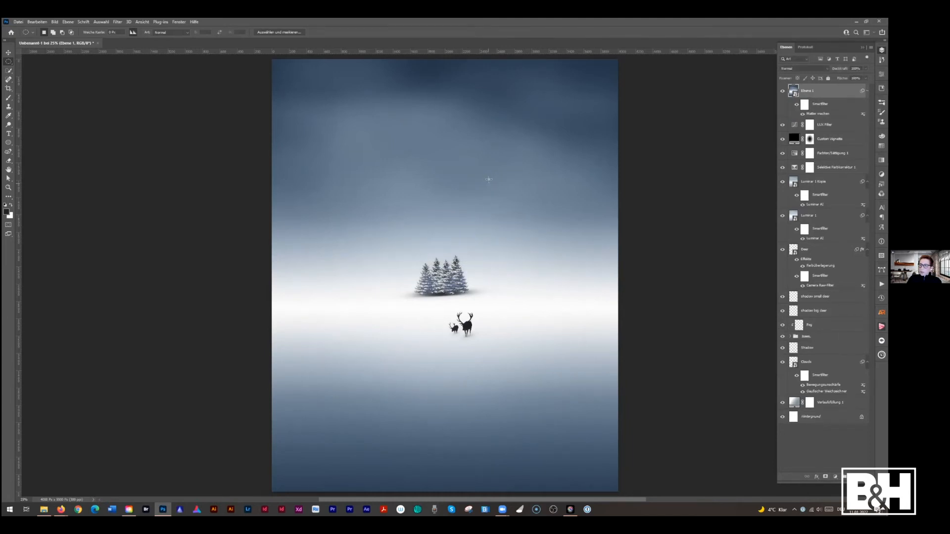
Apply the Add Noise (Rauschen hinzufügen) smart filter to the merged layer at about 3%, uniform and monochromatic
{"action": "left_click", "coordinate": [117, 22]}
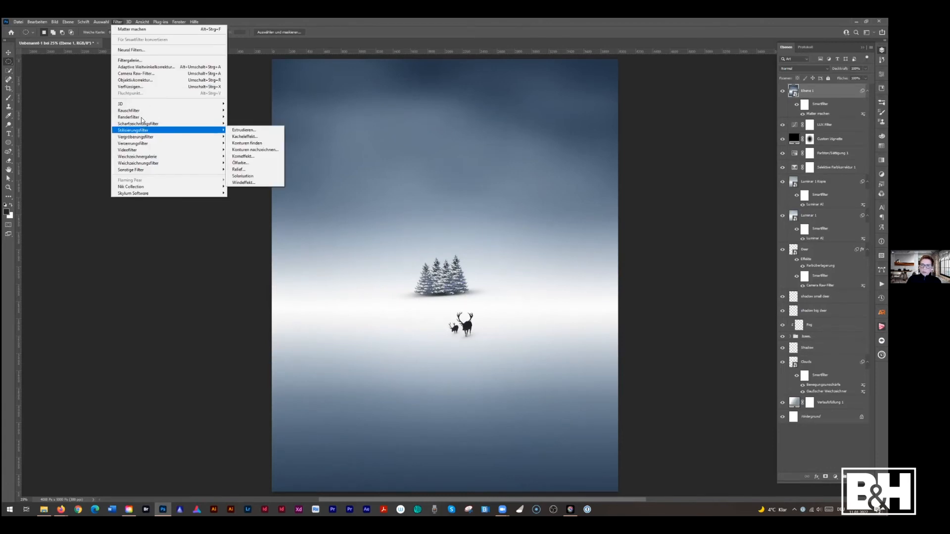
{"action": "mouse_move", "coordinate": [150, 111]}
{"action": "left_click", "coordinate": [246, 124]}
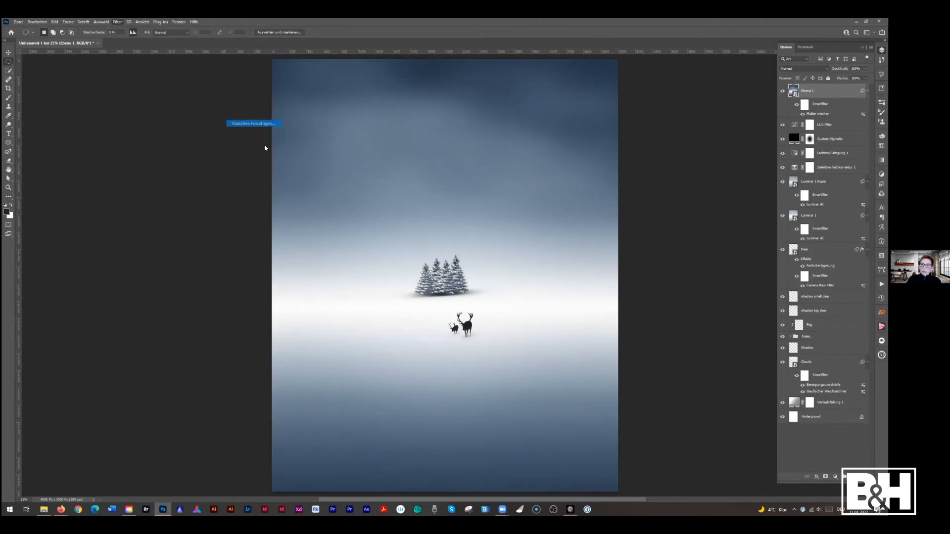
{"action": "left_click_drag", "start_coordinate": [391, 229], "coordinate": [391, 231]}
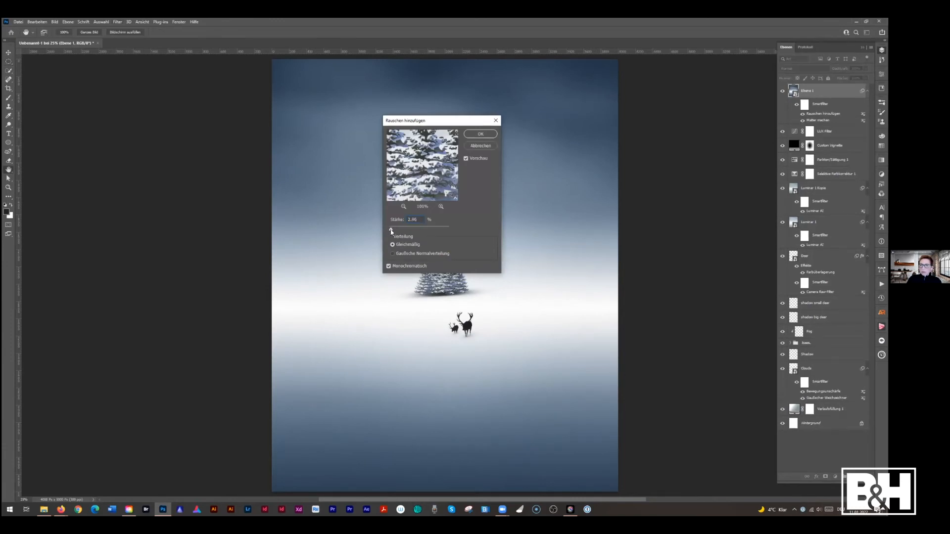
{"action": "left_click", "coordinate": [476, 136]}
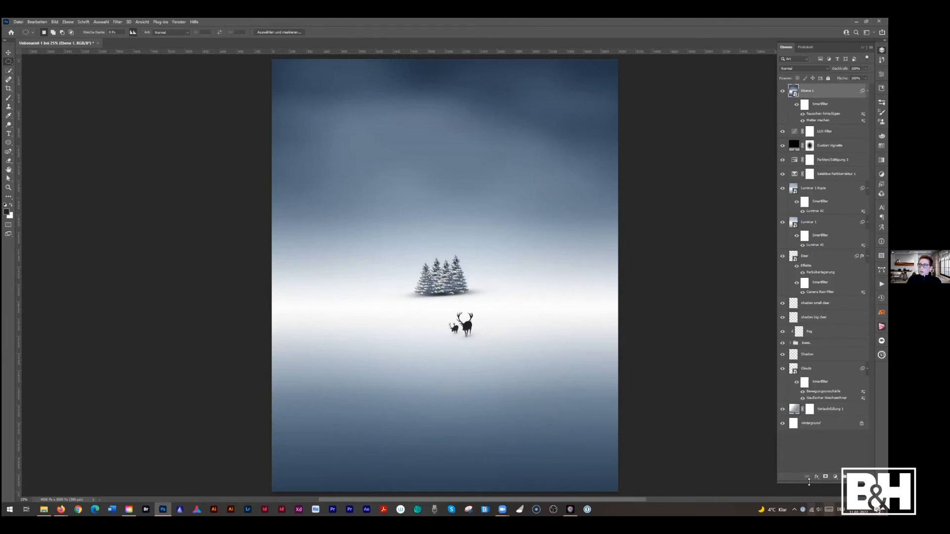
Add a layer mask to the merged layer and invert it to black, undoing a trial removal of the mask
{"action": "left_click", "coordinate": [825, 476]}
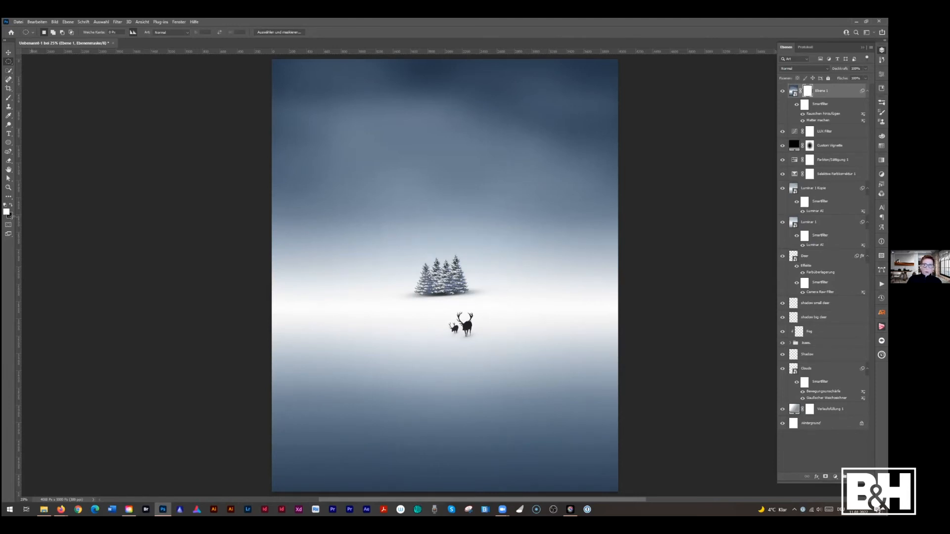
{"action": "key", "text": "x"}
{"action": "key", "text": "ctrl+i"}
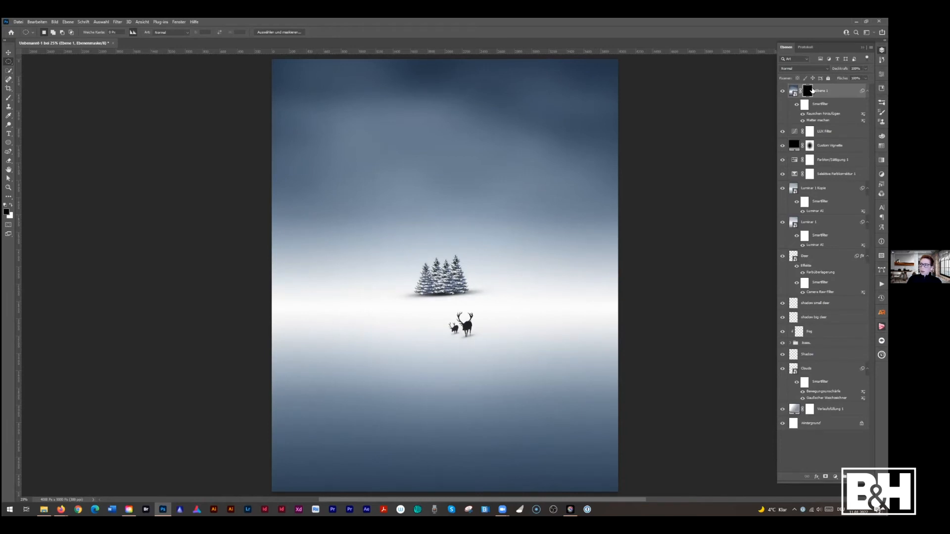
{"action": "left_click_drag", "start_coordinate": [811, 92], "coordinate": [861, 478]}
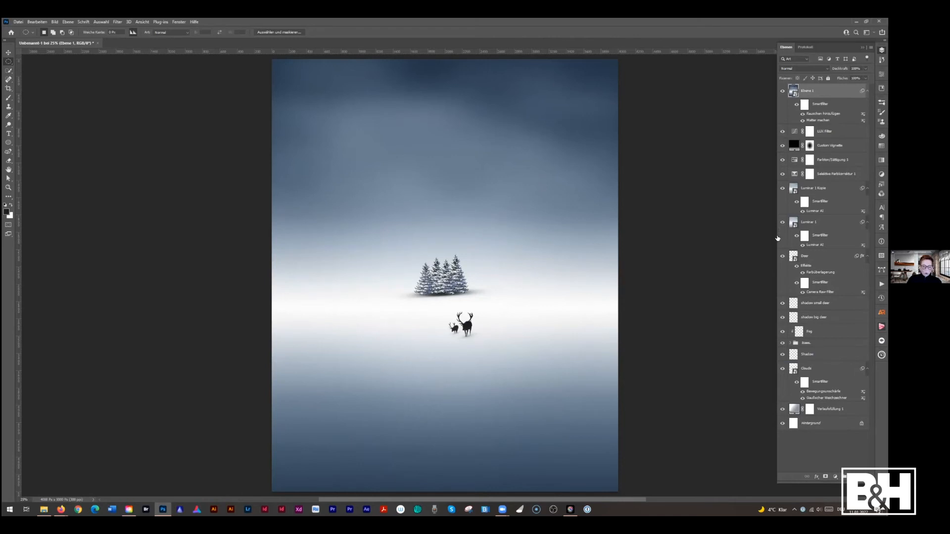
{"action": "key", "text": "ctrl+z"}
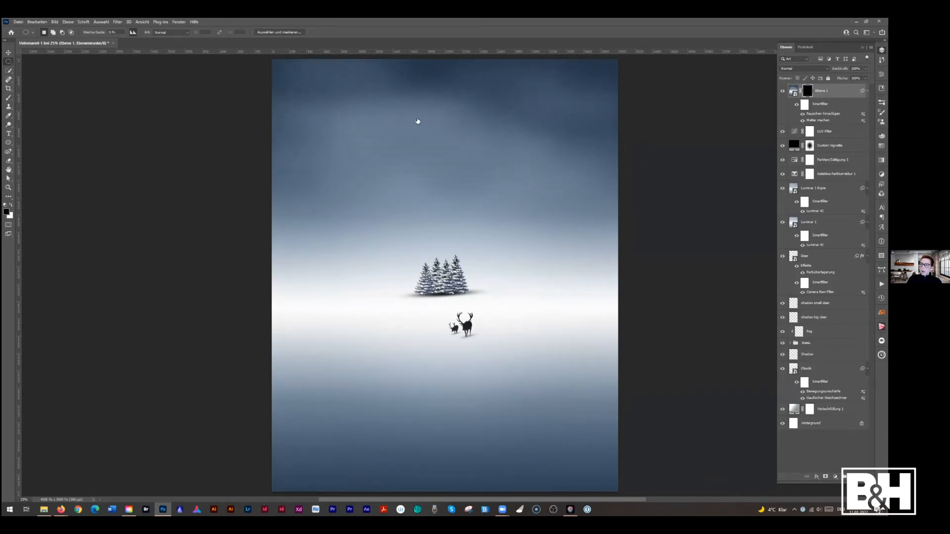
Paint white over the sky on the merged layer's mask with a large soft round brush at 100% opacity
{"action": "left_click", "coordinate": [7, 101]}
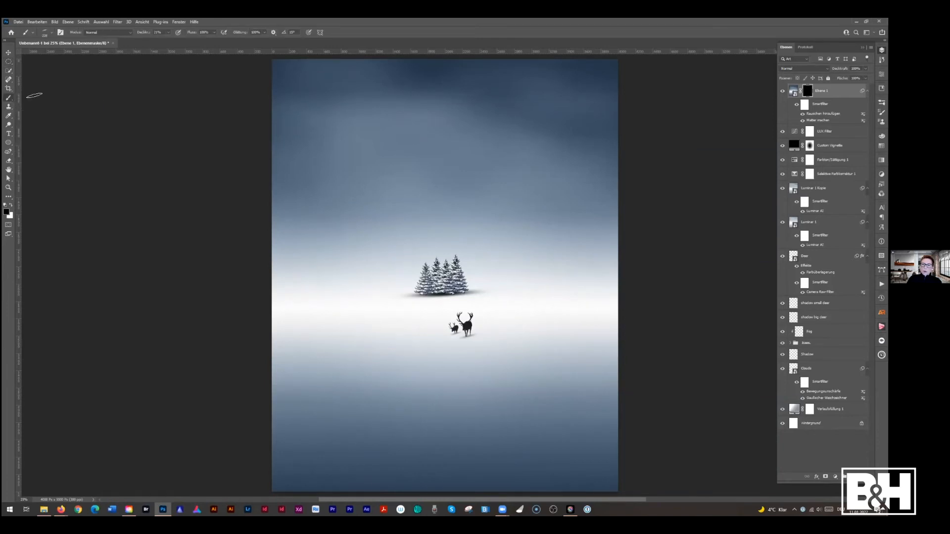
{"action": "left_click", "coordinate": [51, 35]}
{"action": "left_click", "coordinate": [83, 97]}
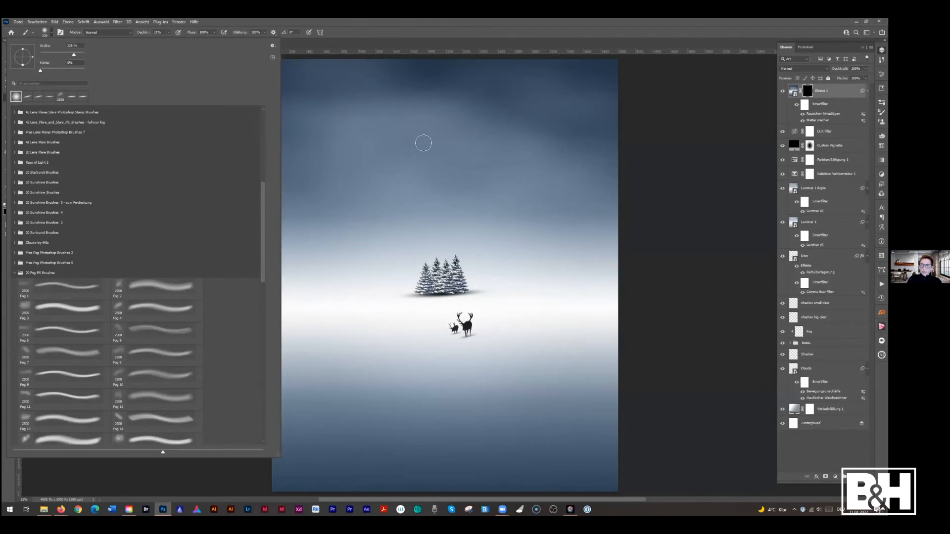
{"action": "left_click_drag", "start_coordinate": [423, 142], "coordinate": [457, 147]}
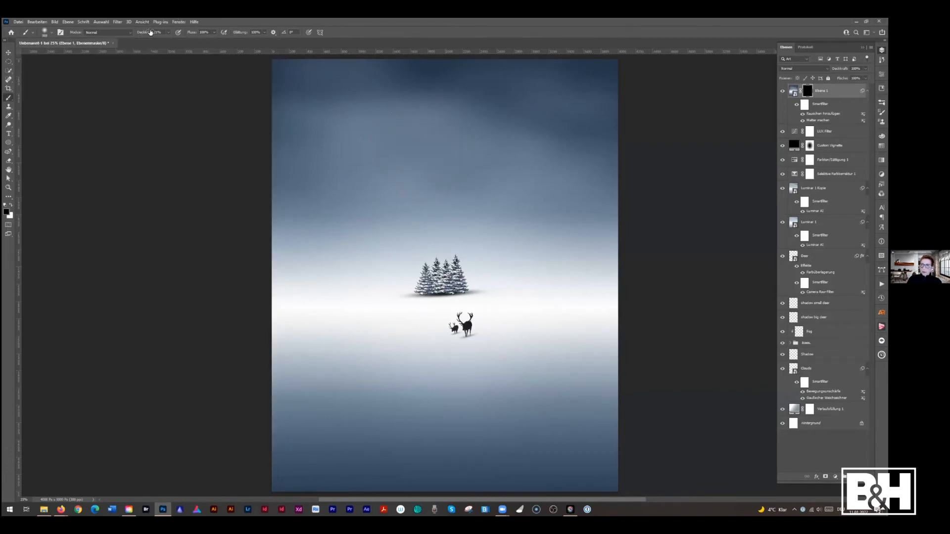
{"action": "left_click_drag", "start_coordinate": [149, 34], "coordinate": [262, 36]}
{"action": "scroll", "coordinate": [320, 106], "scroll_direction": "down", "scroll_amount": 2}
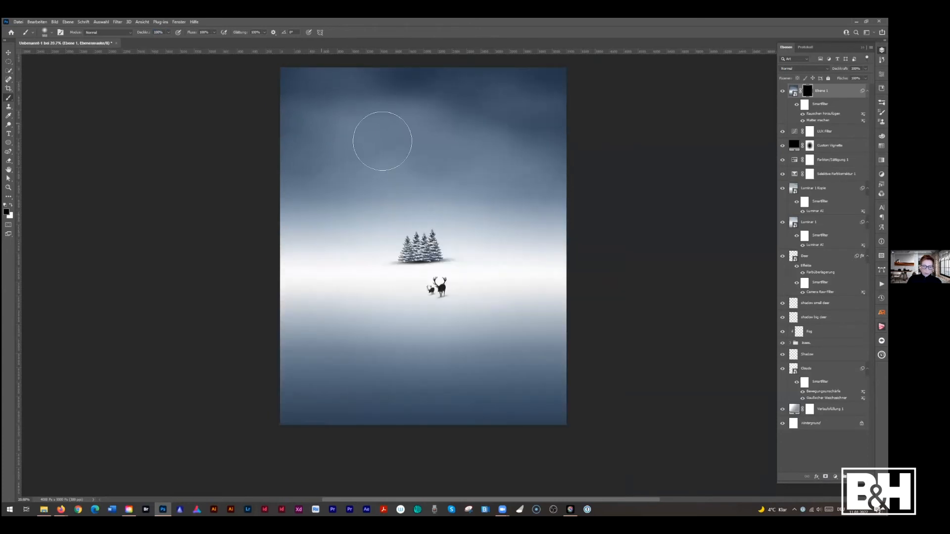
{"action": "scroll", "coordinate": [382, 142], "scroll_direction": "up", "scroll_amount": 1}
{"action": "scroll", "coordinate": [384, 141], "scroll_direction": "up", "scroll_amount": 1}
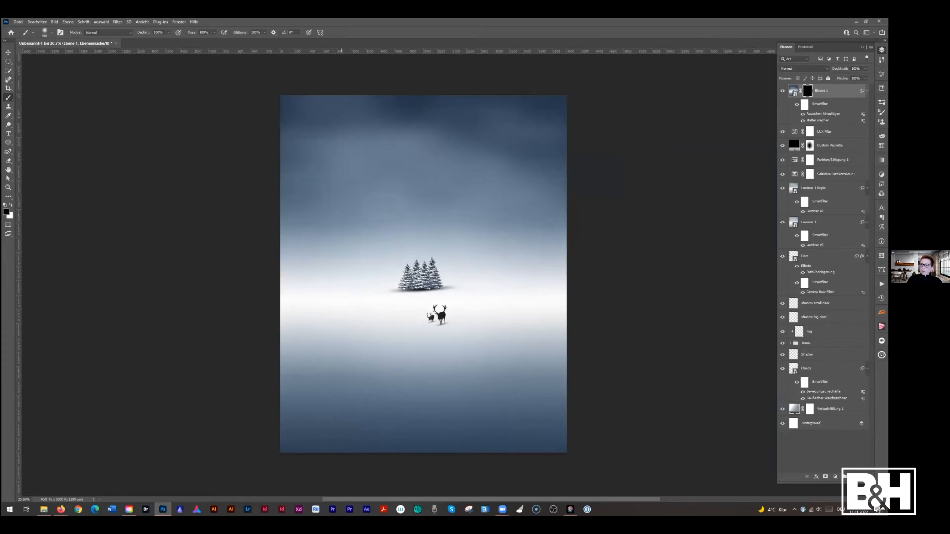
{"action": "key", "text": "x"}
{"action": "left_click_drag", "start_coordinate": [578, 219], "coordinate": [531, 208]}
{"action": "scroll", "coordinate": [546, 274], "scroll_direction": "up", "scroll_amount": 1}
{"action": "scroll", "coordinate": [544, 270], "scroll_direction": "down", "scroll_amount": 1}
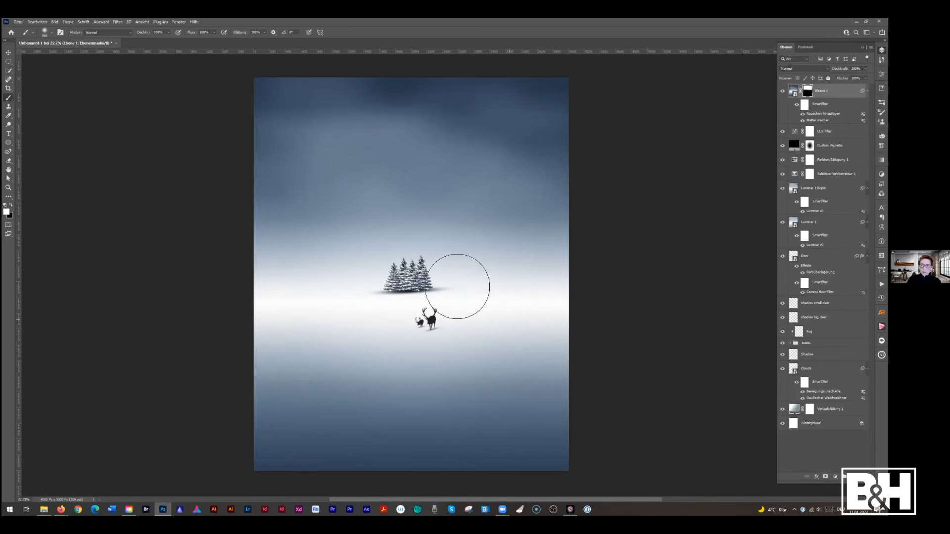
Open the Luminar 1 Kopie smart object with its embedded profile to inspect its contents, close it, and reselect the merged layer
{"action": "left_click", "coordinate": [8, 52]}
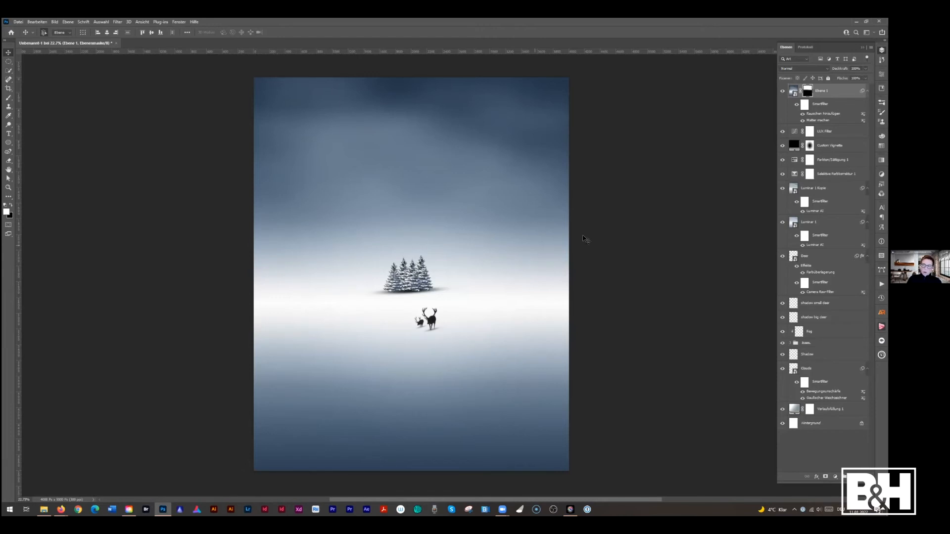
{"action": "double_click", "coordinate": [794, 189]}
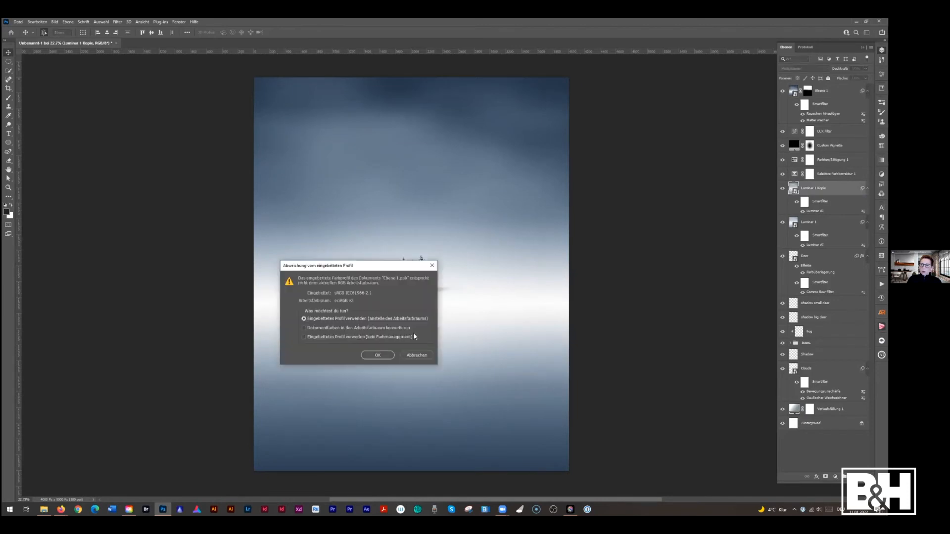
{"action": "left_click", "coordinate": [376, 355]}
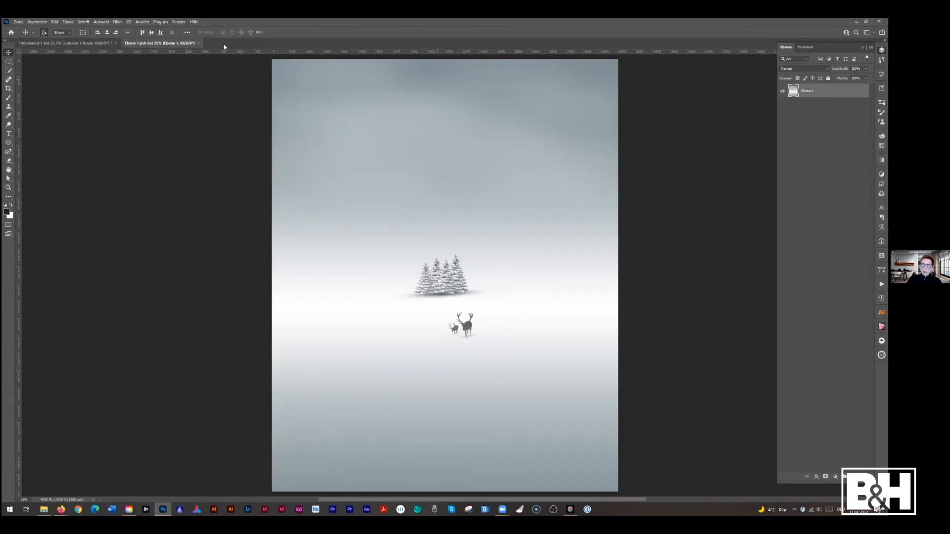
{"action": "left_click", "coordinate": [197, 44]}
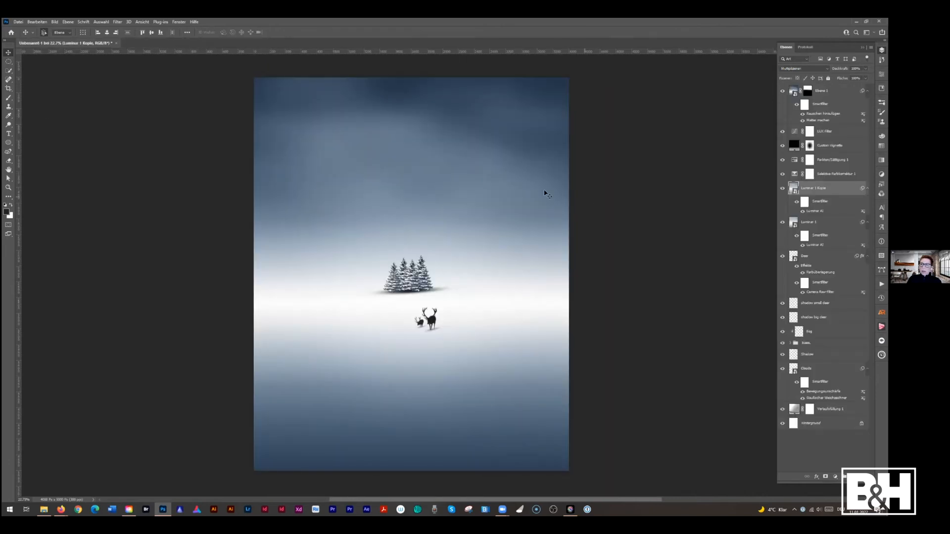
{"action": "left_click", "coordinate": [822, 91]}
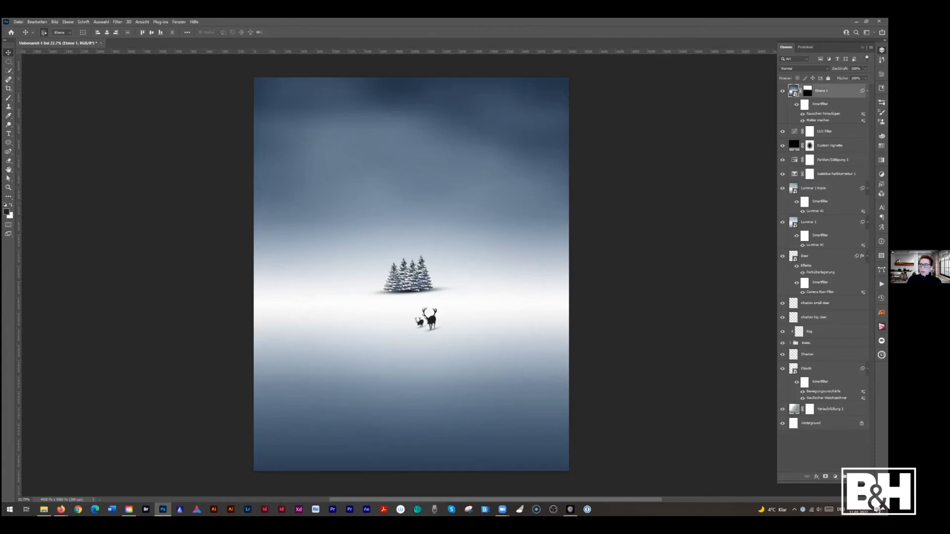
Add a new empty layer at the top of the stack and choose the artwork signature preset for the Brush tool
{"action": "left_click", "coordinate": [854, 476]}
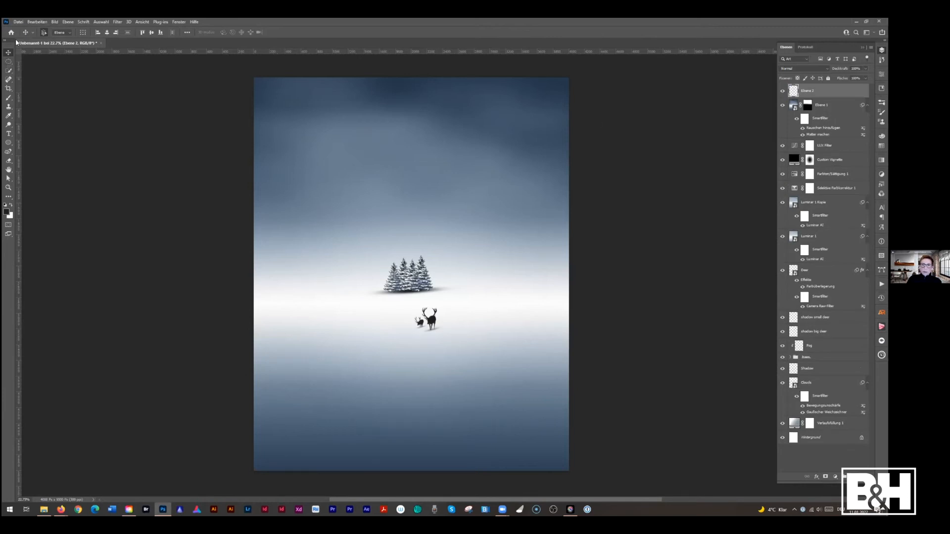
{"action": "left_click", "coordinate": [9, 97]}
{"action": "left_click", "coordinate": [51, 32]}
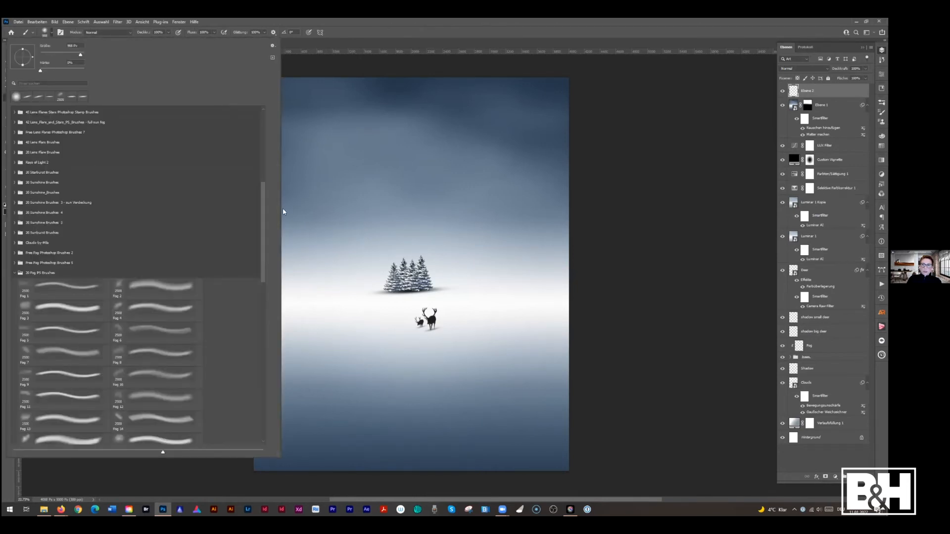
{"action": "scroll", "coordinate": [270, 143], "scroll_direction": "up", "scroll_amount": 5}
{"action": "scroll", "coordinate": [270, 144], "scroll_direction": "up", "scroll_amount": 1}
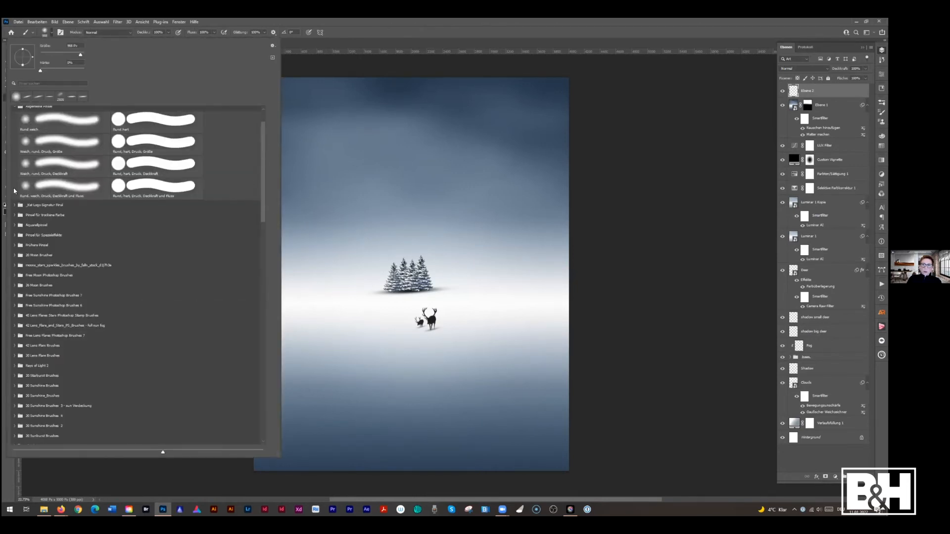
{"action": "left_click", "coordinate": [24, 209]}
{"action": "left_click", "coordinate": [36, 219]}
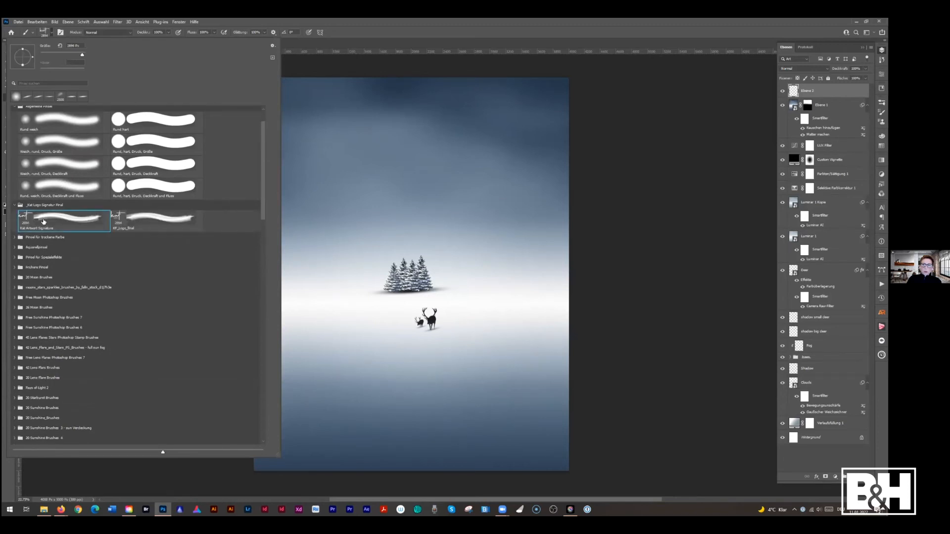
Rename the new top layer as sig
{"action": "left_click", "coordinate": [799, 93]}
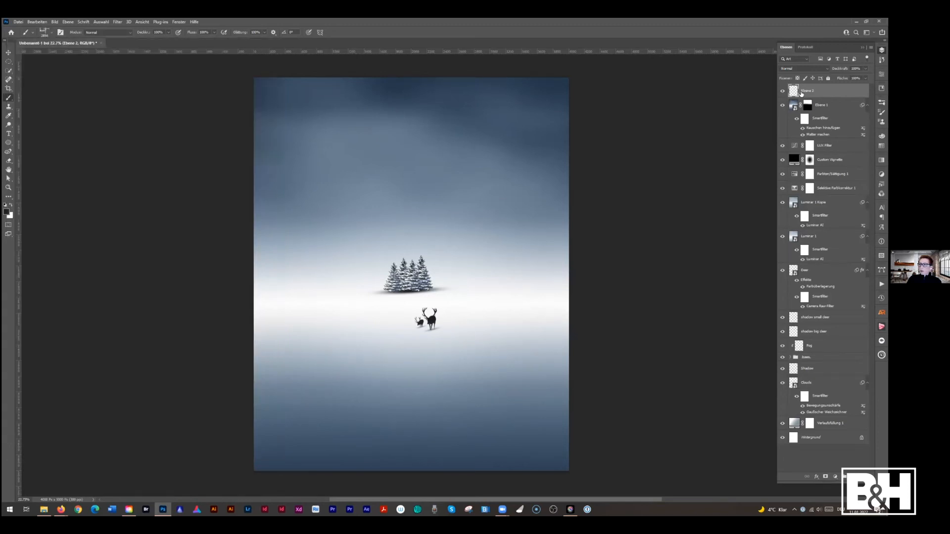
{"action": "double_click", "coordinate": [810, 94]}
{"action": "type", "text": "sig"}
{"action": "key", "text": "Return"}
Stamp a small white signature near the image's bottom centre on the sig layer and set the layer's opacity to 50%
{"action": "left_click", "coordinate": [11, 206]}
{"action": "mouse_move", "coordinate": [438, 372]}
{"action": "left_mouse_down"}
{"action": "mouse_move", "coordinate": [331, 400]}
{"action": "mouse_move", "coordinate": [461, 463]}
{"action": "mouse_move", "coordinate": [408, 454]}
{"action": "left_mouse_up"}
{"action": "left_click", "coordinate": [409, 454]}
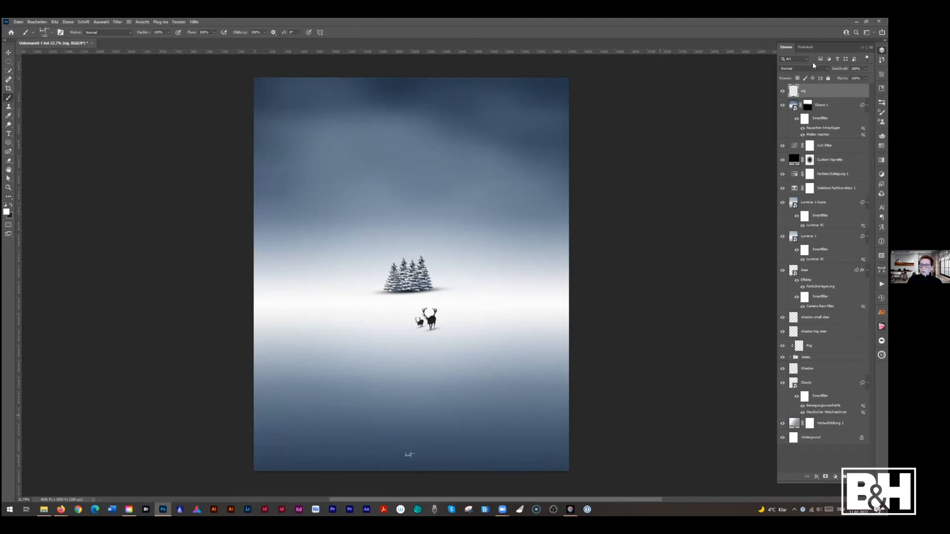
{"action": "left_click", "coordinate": [856, 69]}
{"action": "type", "text": "50"}
{"action": "key", "text": "Return"}
Hide the Ebene 1, Luminar 1 Kopie and Luminar 1 layers to view the composite without their effects
{"action": "left_click", "coordinate": [782, 104]}
{"action": "left_click", "coordinate": [782, 203]}
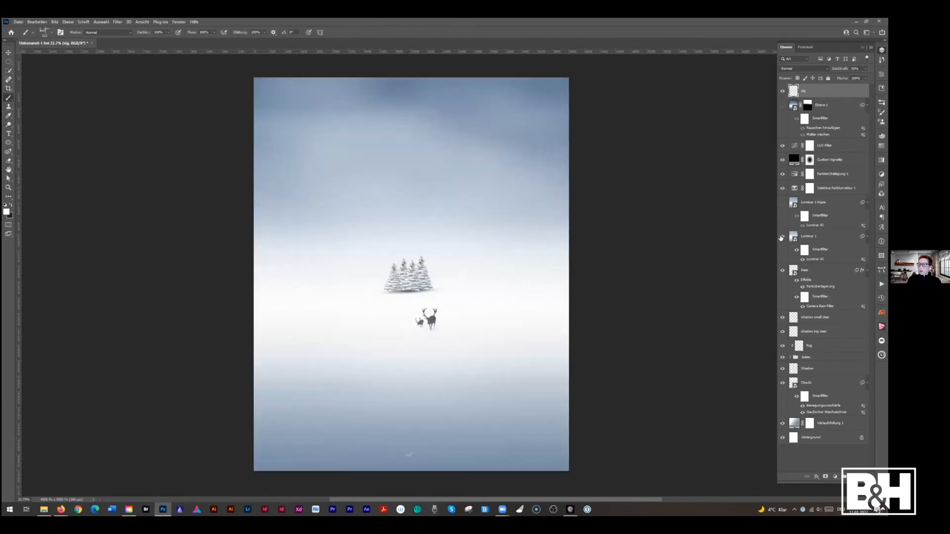
{"action": "left_click", "coordinate": [782, 237]}
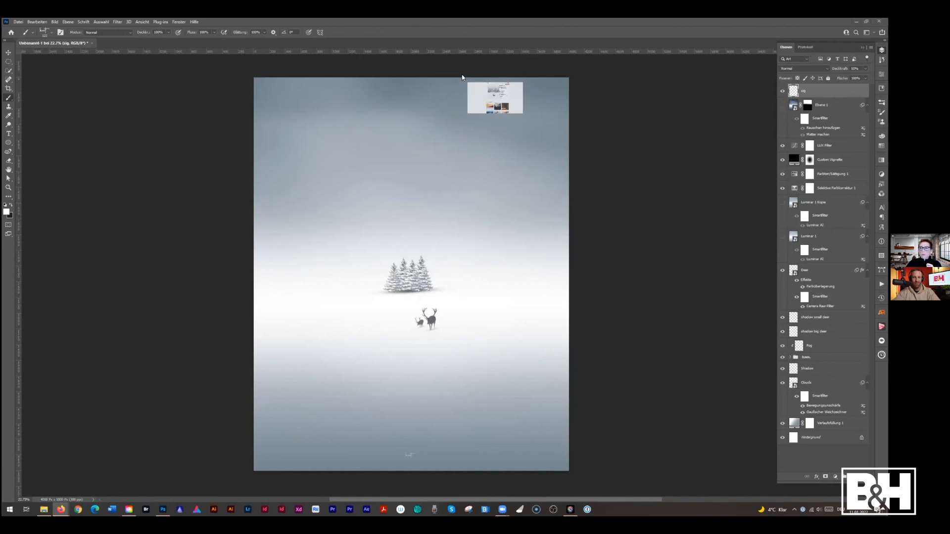
Switch to the browser to view the Instagram reference photo of a deer in a snowy forest, and return to Photoshop
{"action": "key", "text": "alt+Tab"}
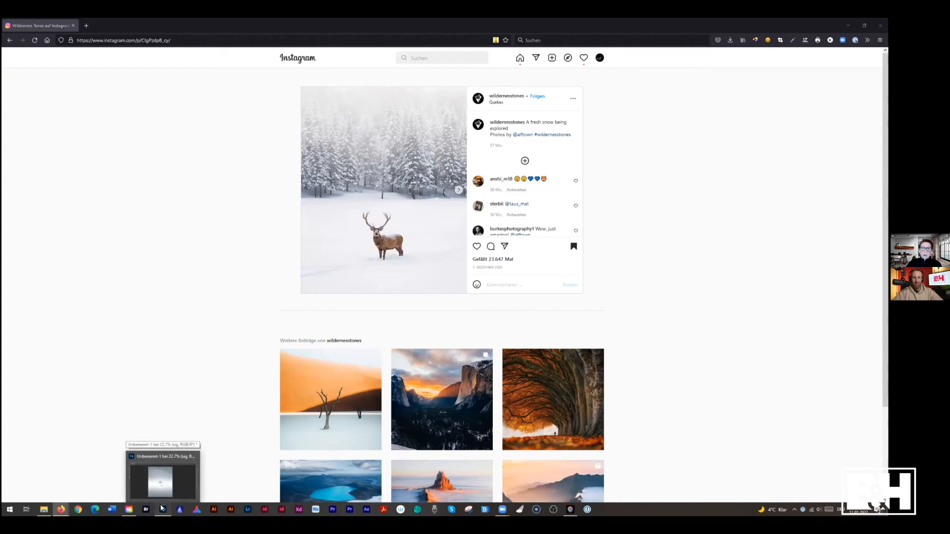
{"action": "left_click", "coordinate": [159, 448]}
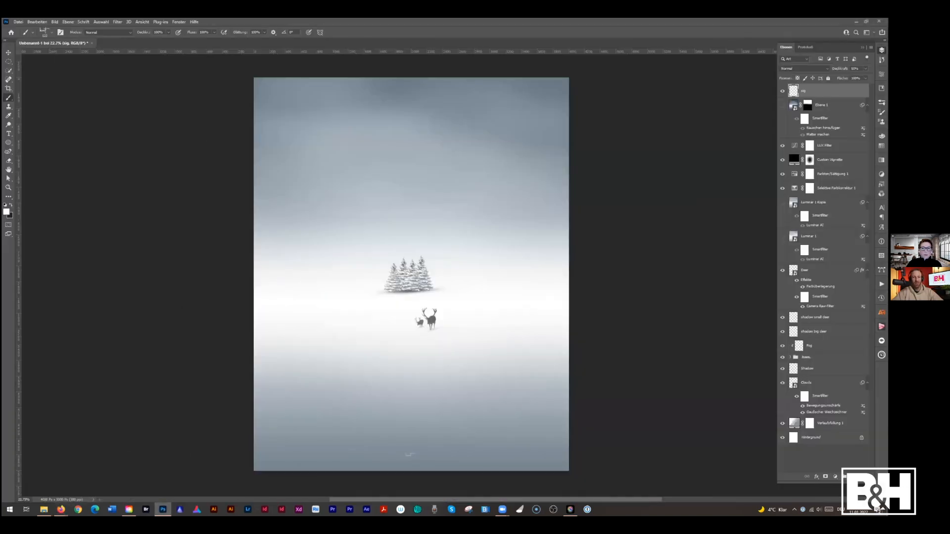
{"action": "key", "text": "alt+Tab"}
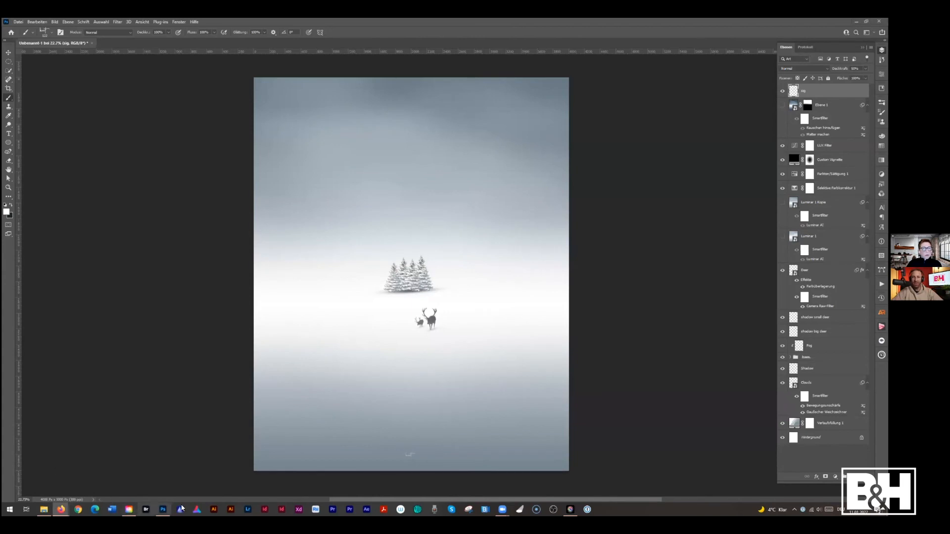
{"action": "mouse_move", "coordinate": [504, 508]}
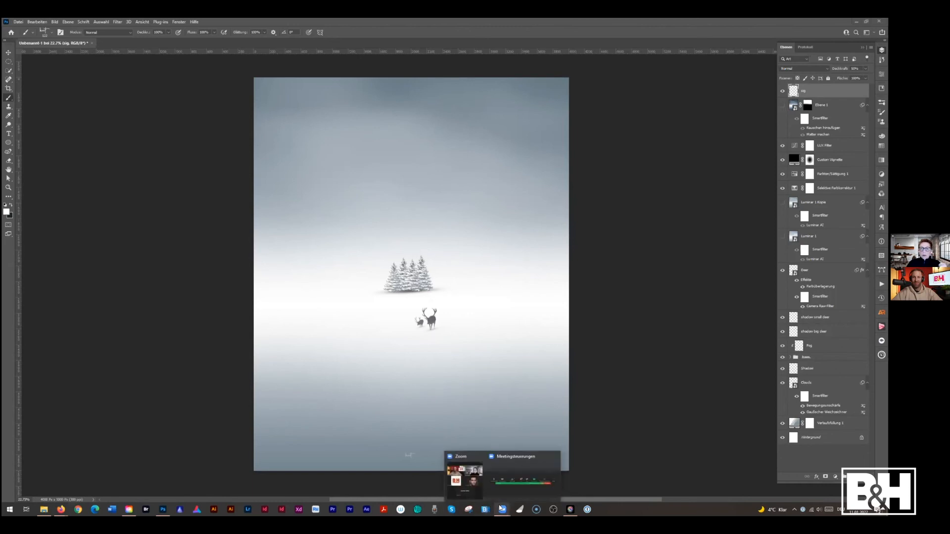
{"action": "left_click", "coordinate": [465, 490]}
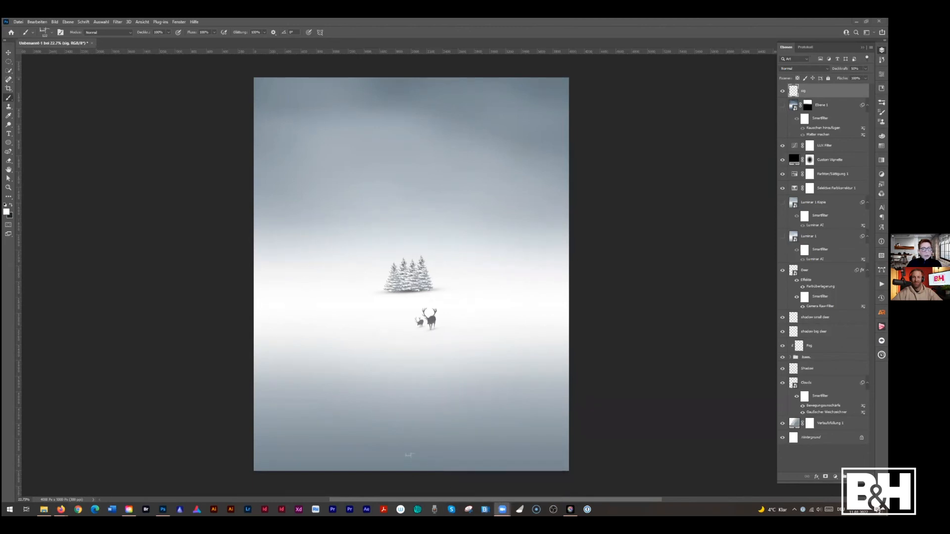